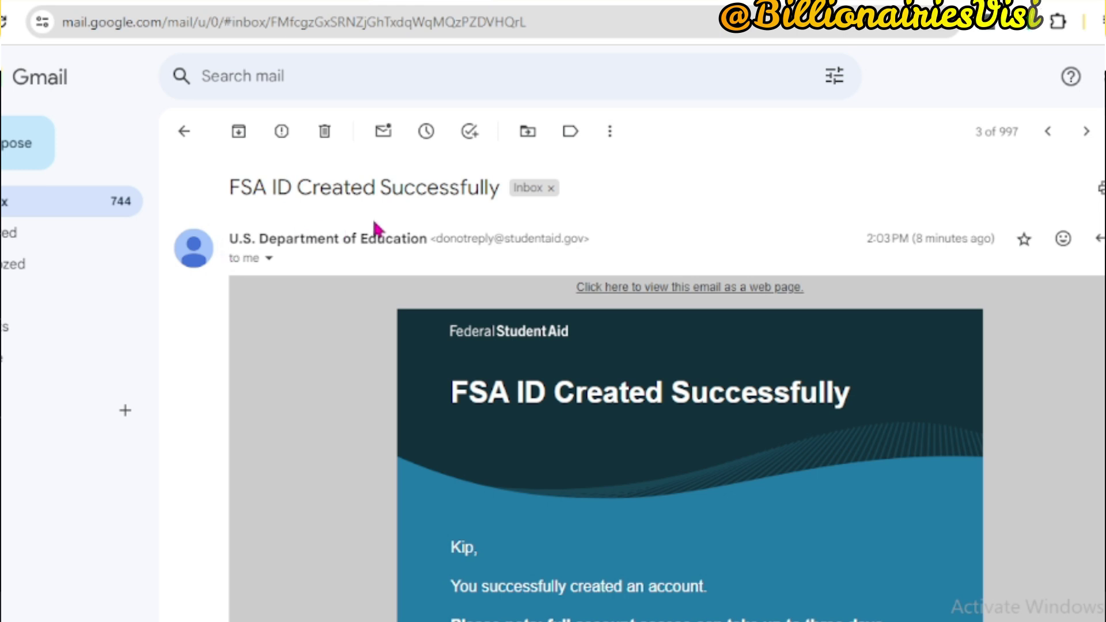
Highlight the sender 'U.S. Department of Education' in the FSA ID Created Successfully email.
drag(230, 239, 424, 238)
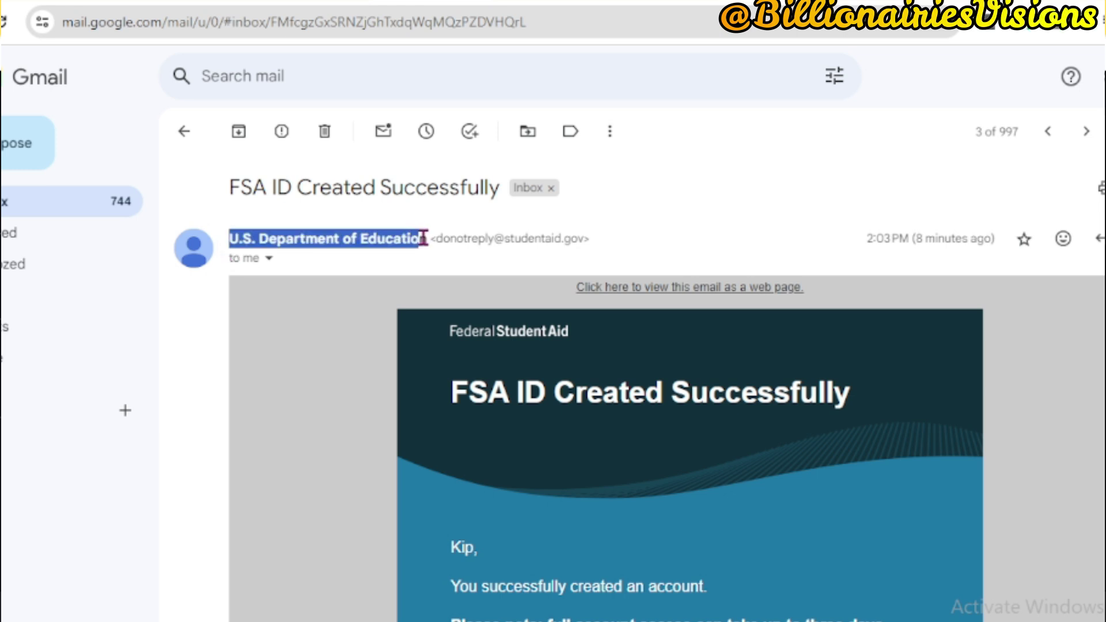
mouse_move(424, 237)
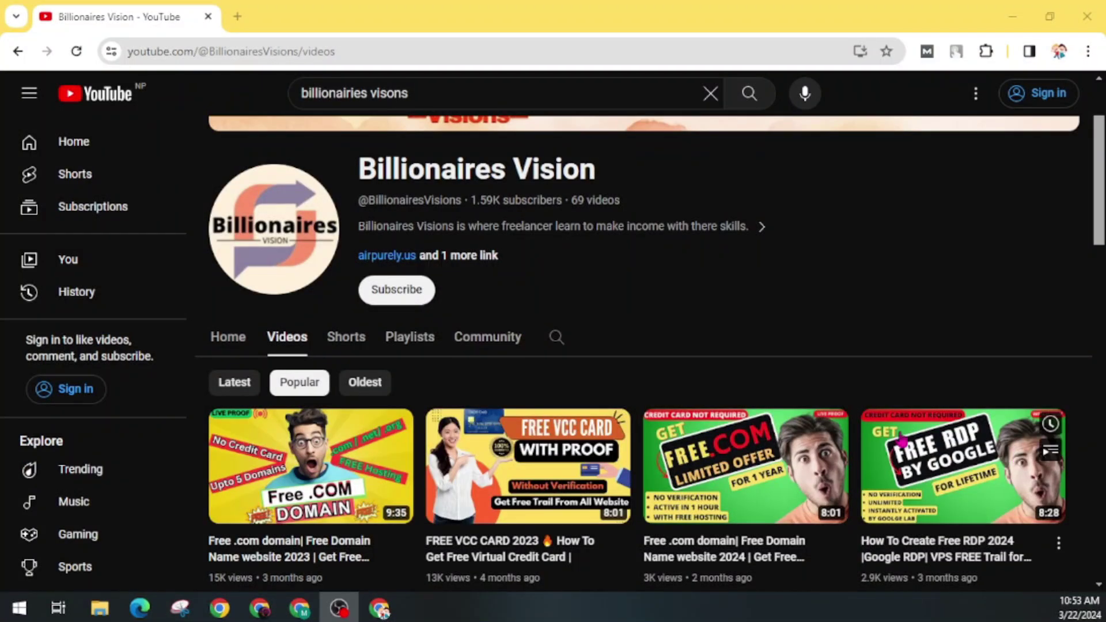
Connect TouchVPN through the United States location, then close its panel.
click(239, 19)
click(239, 19)
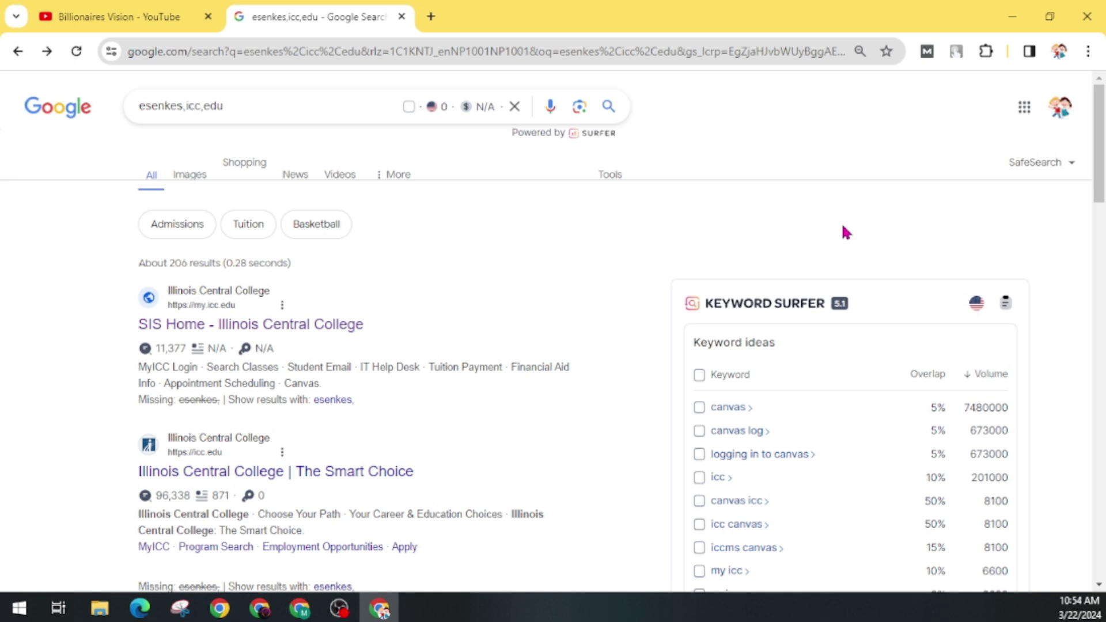
click(955, 51)
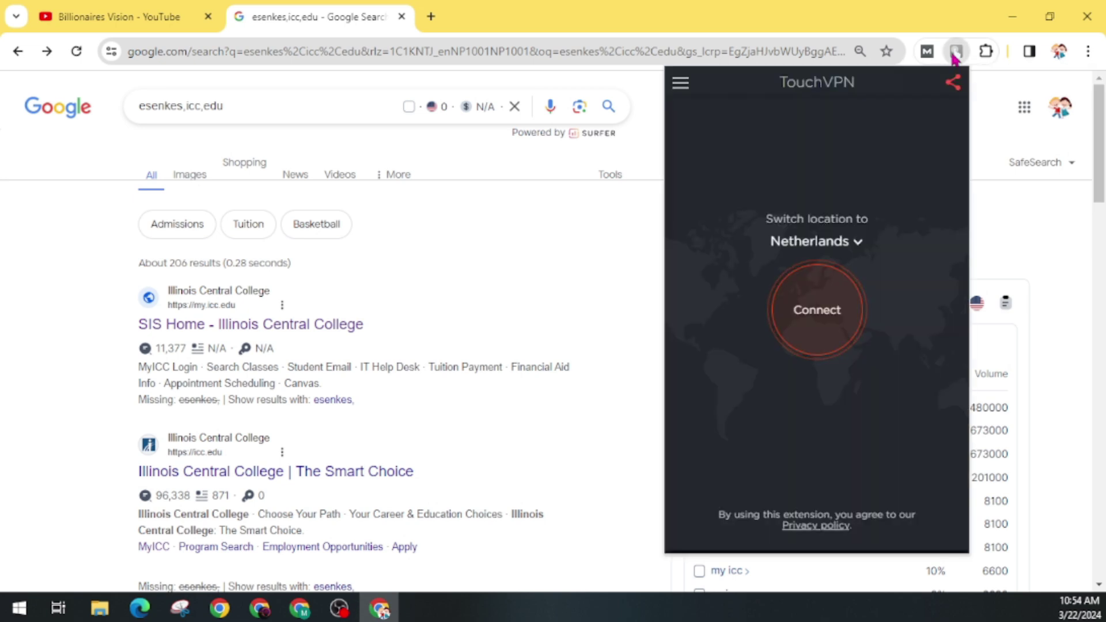
click(845, 246)
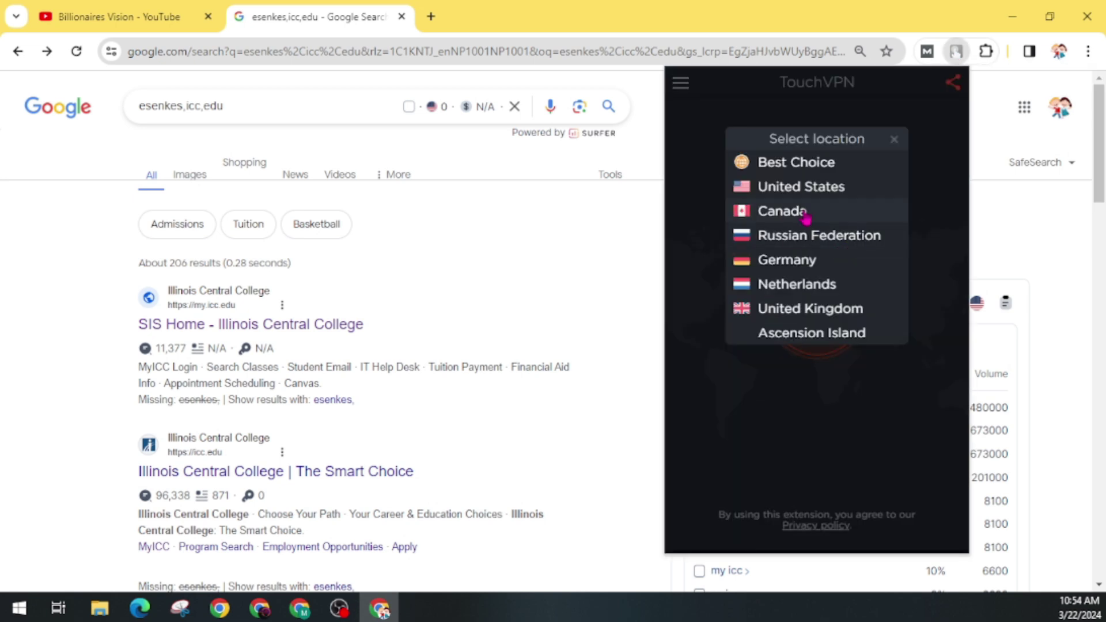
click(798, 190)
click(813, 344)
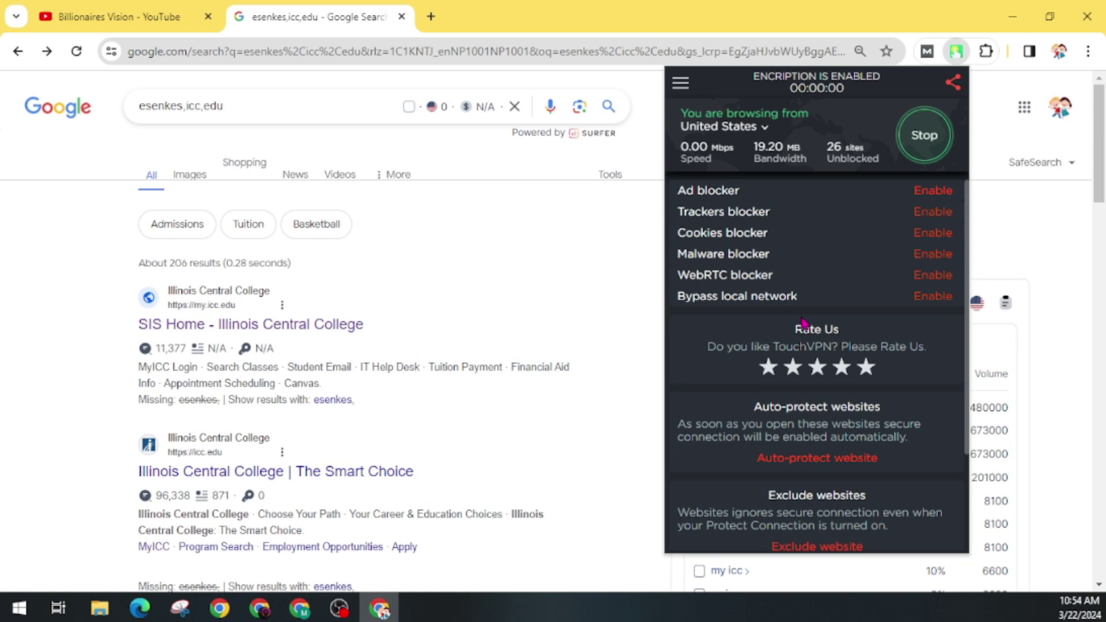
click(645, 147)
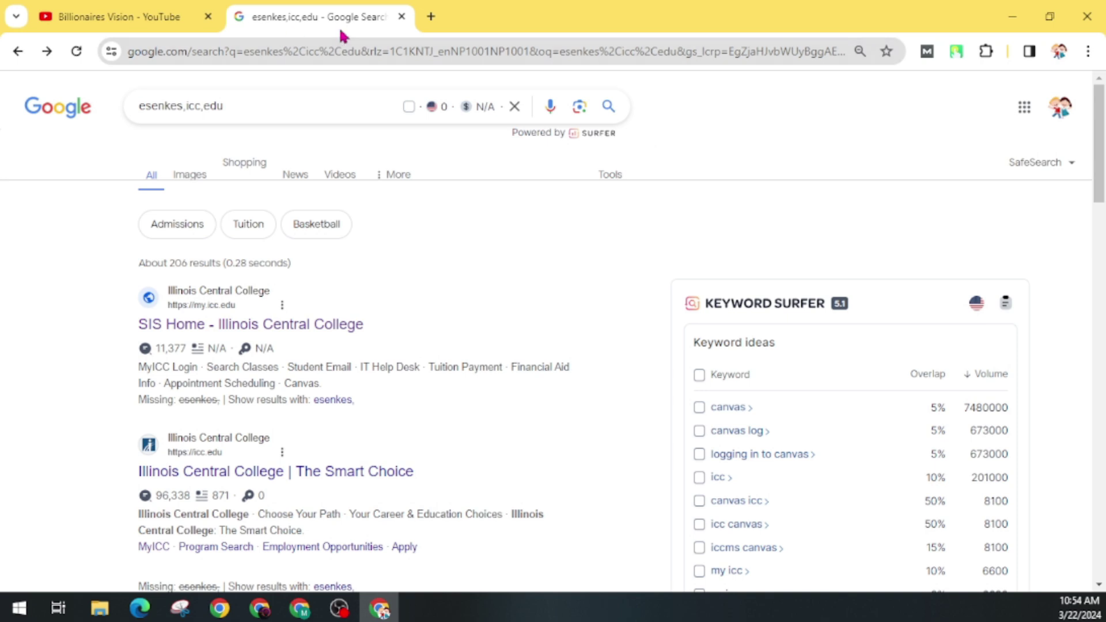
Load eservices.icc.edu in a fresh tab and pass the Cloudflare 'Verify you are human' check.
key(ctrl+w)
key(ctrl+t)
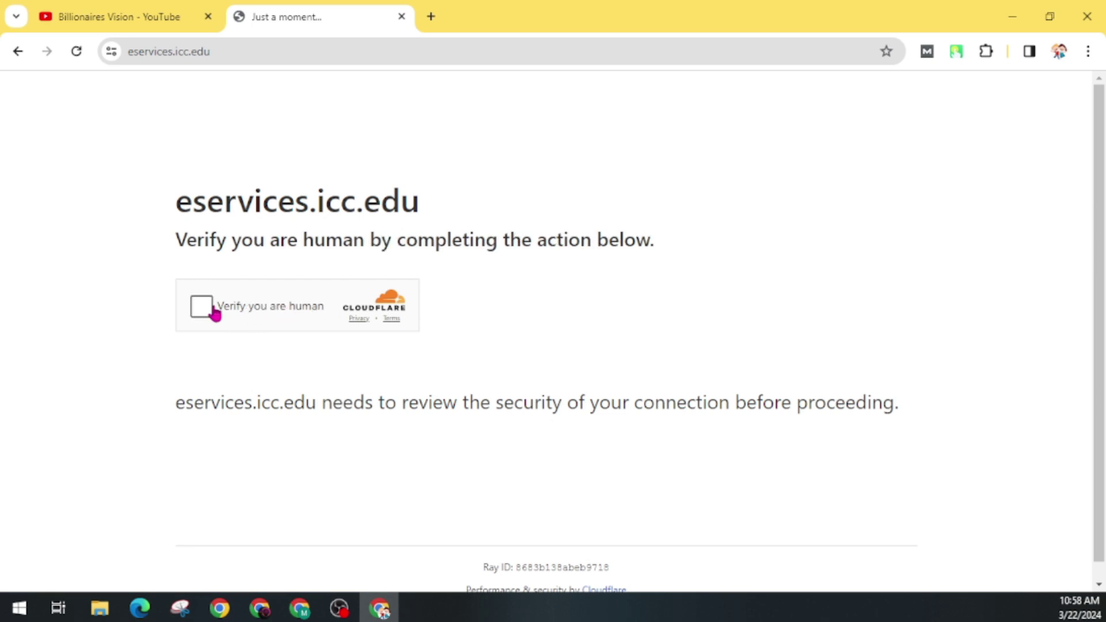
click(200, 315)
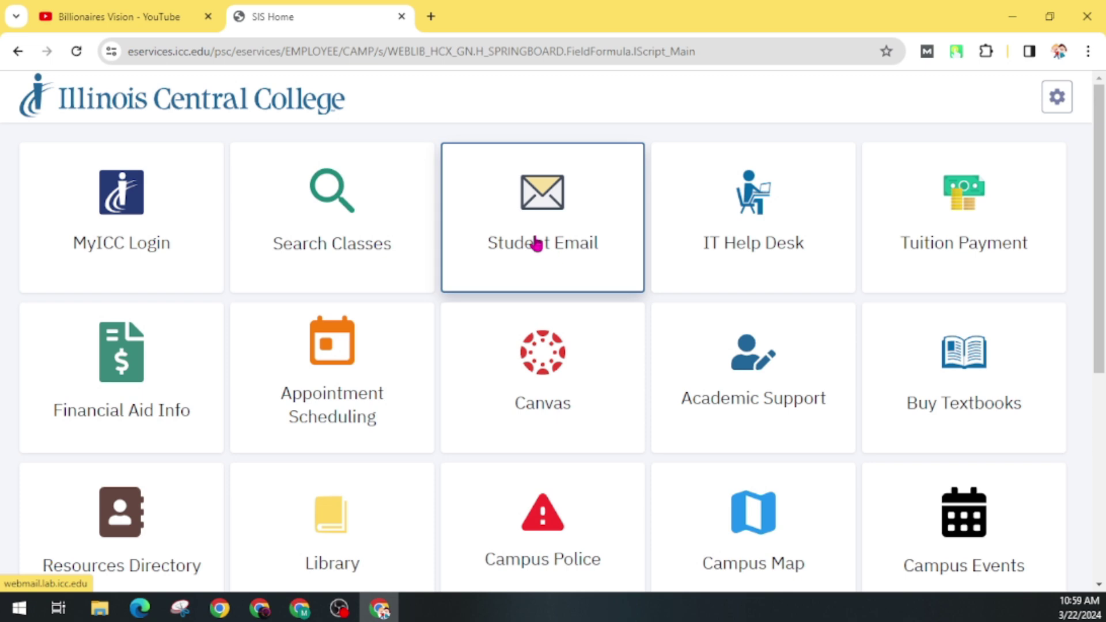
Open ICC's financial aid How to Apply page from search and follow Apply for FSA.
click(430, 16)
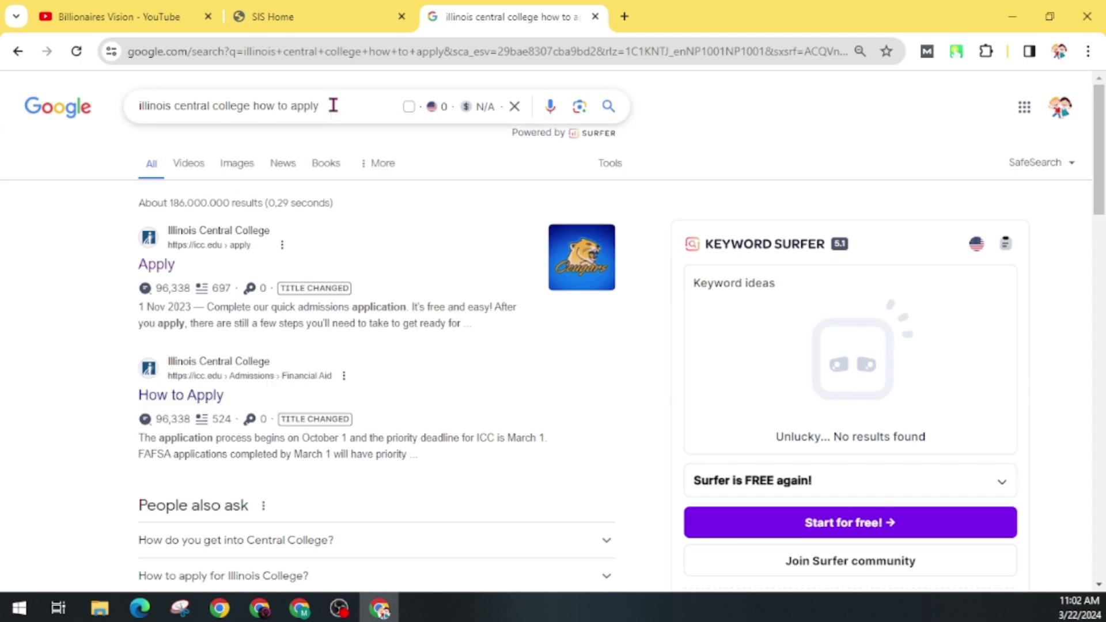
drag(328, 111, 111, 106)
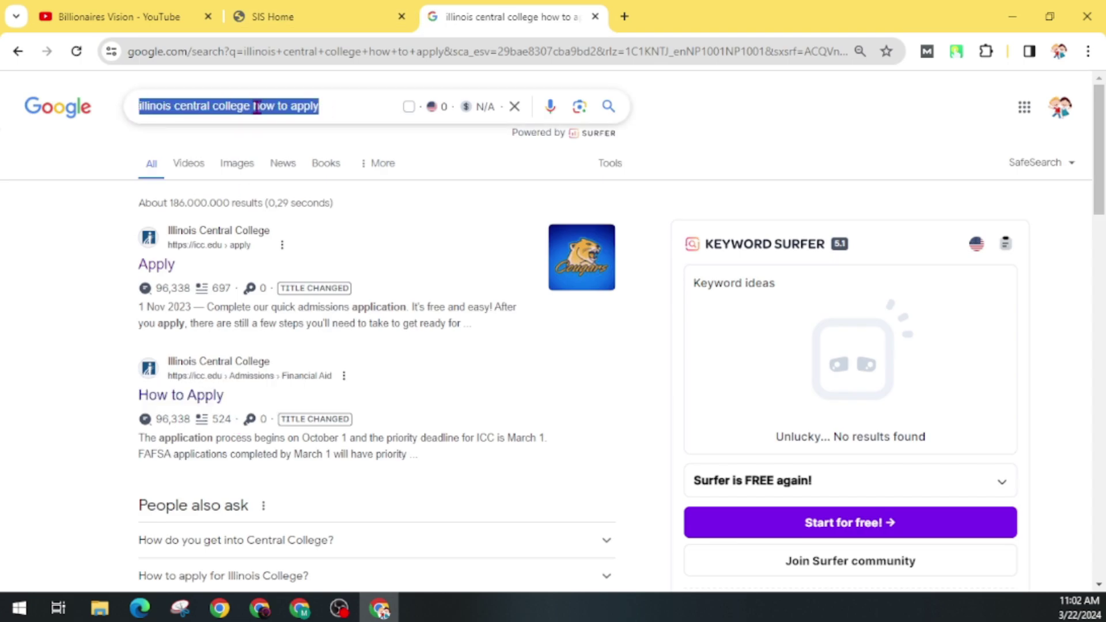
click(78, 394)
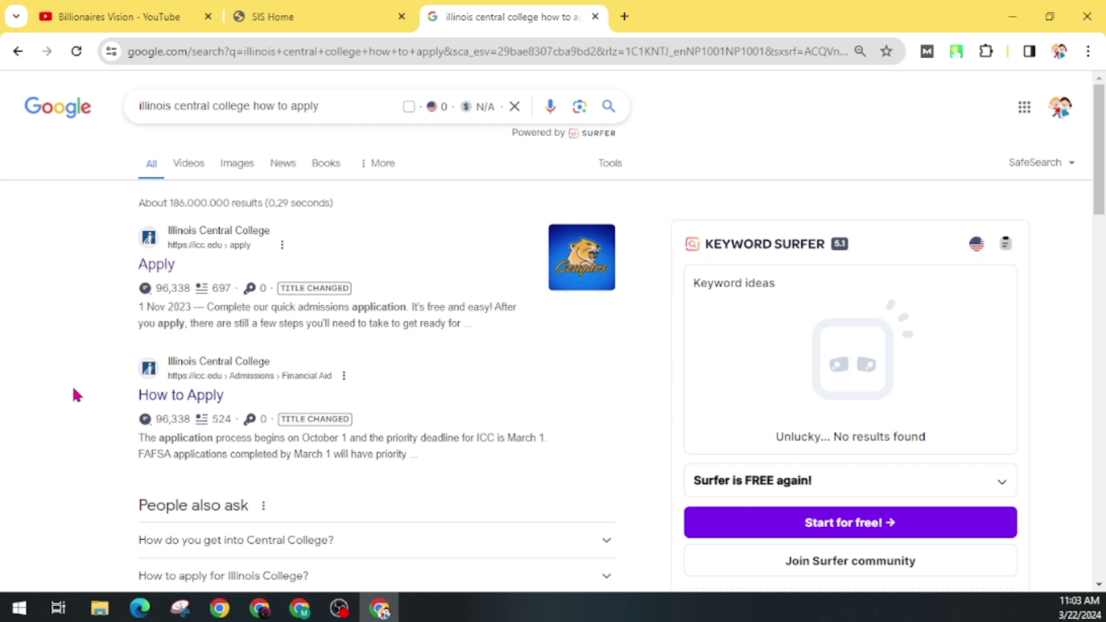
click(175, 409)
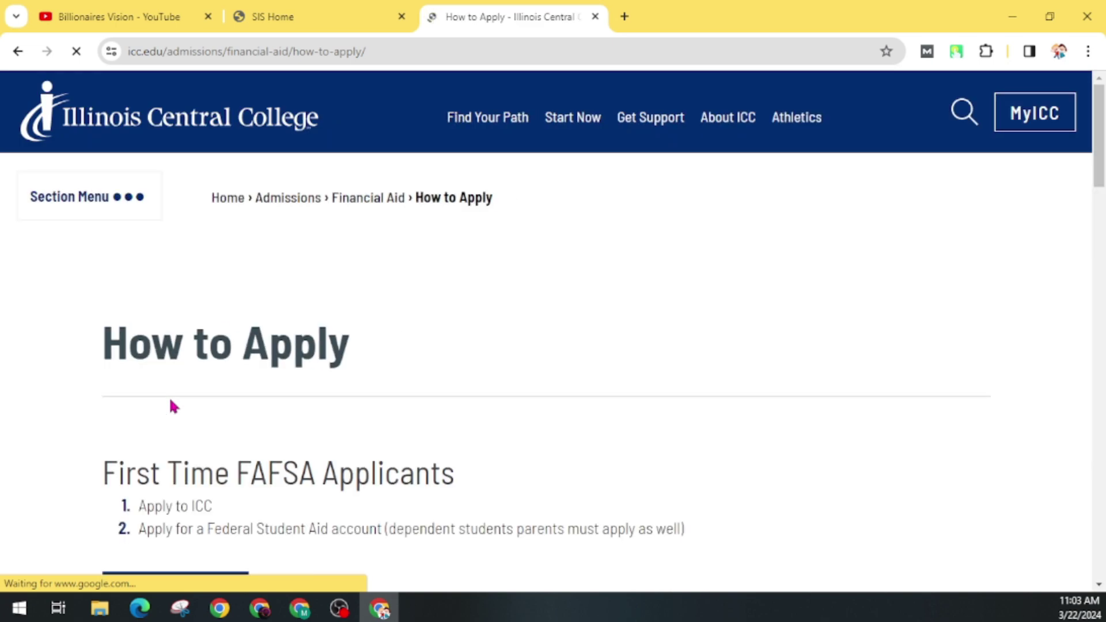
scroll(190, 395, down, 4)
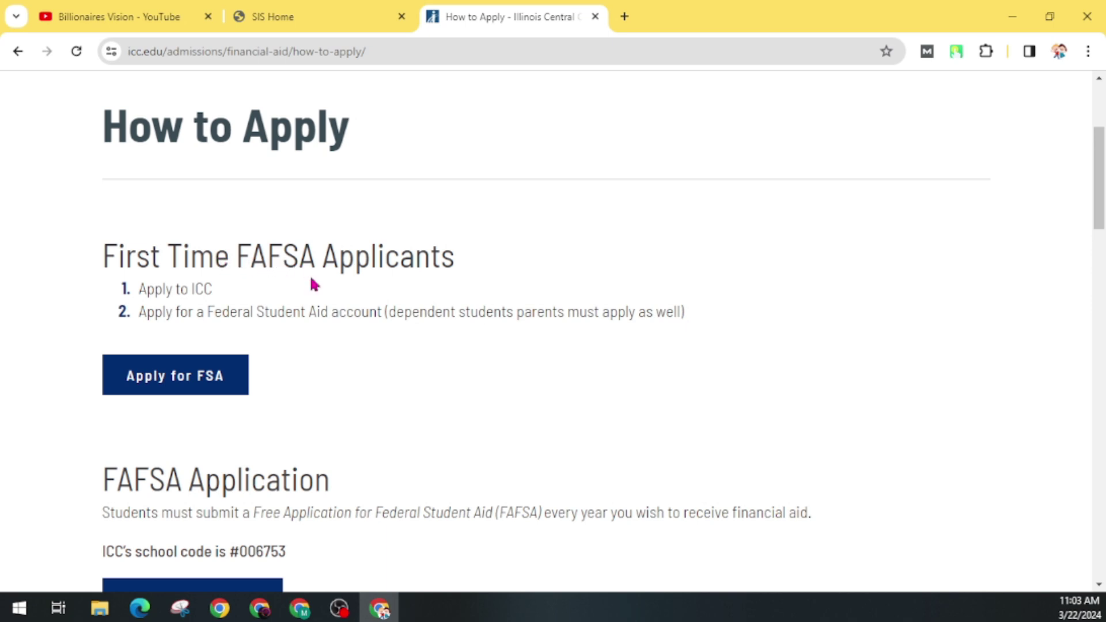
scroll(465, 332, down, 2)
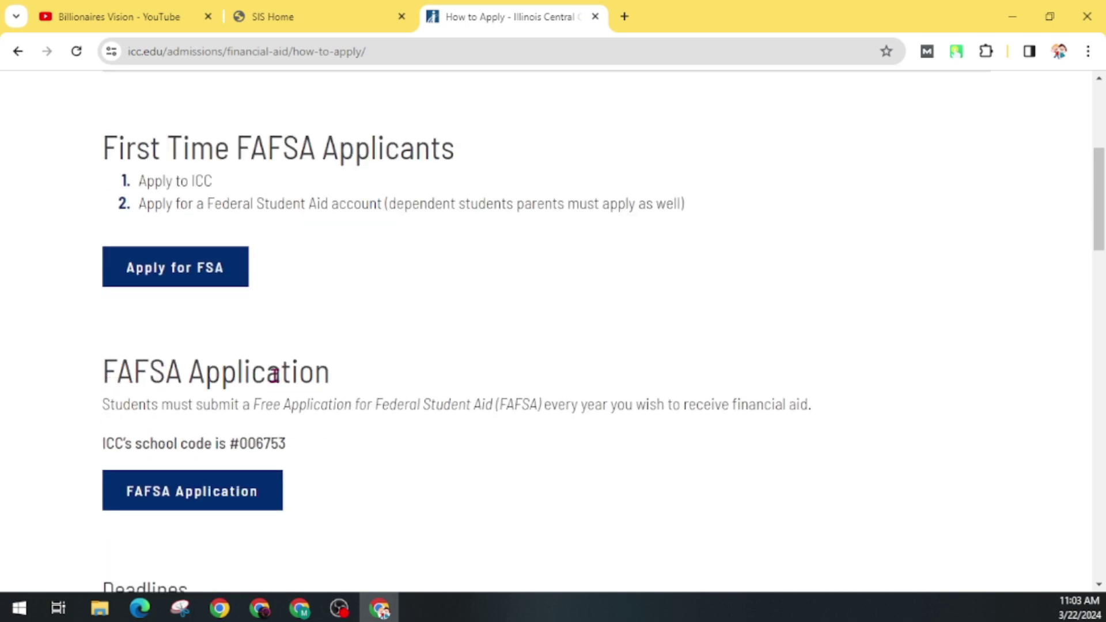
scroll(698, 400, up, 2)
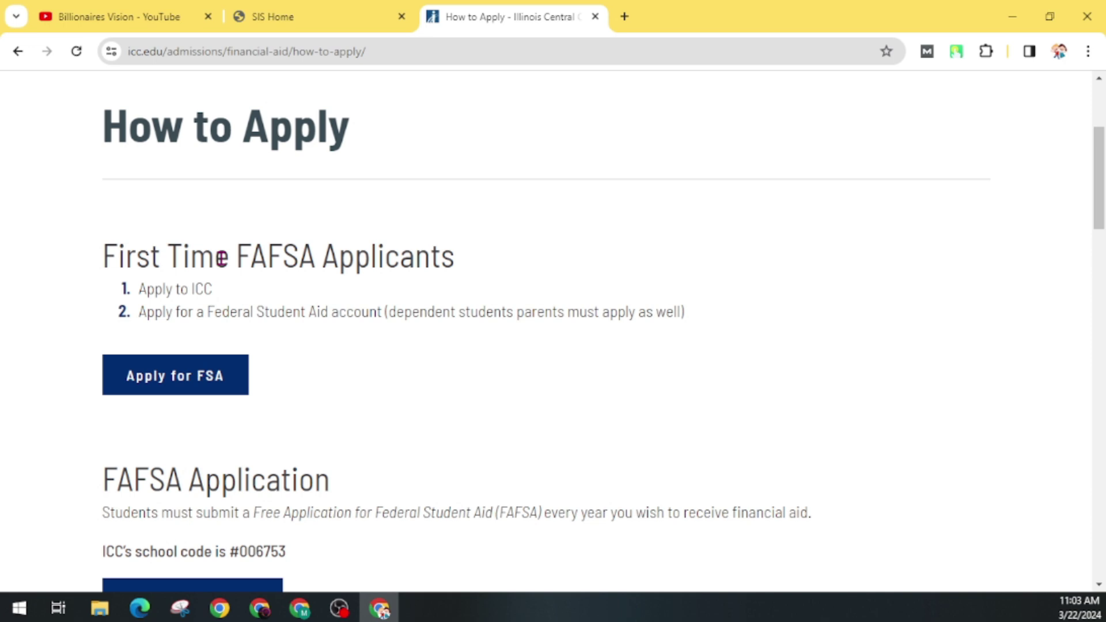
click(161, 387)
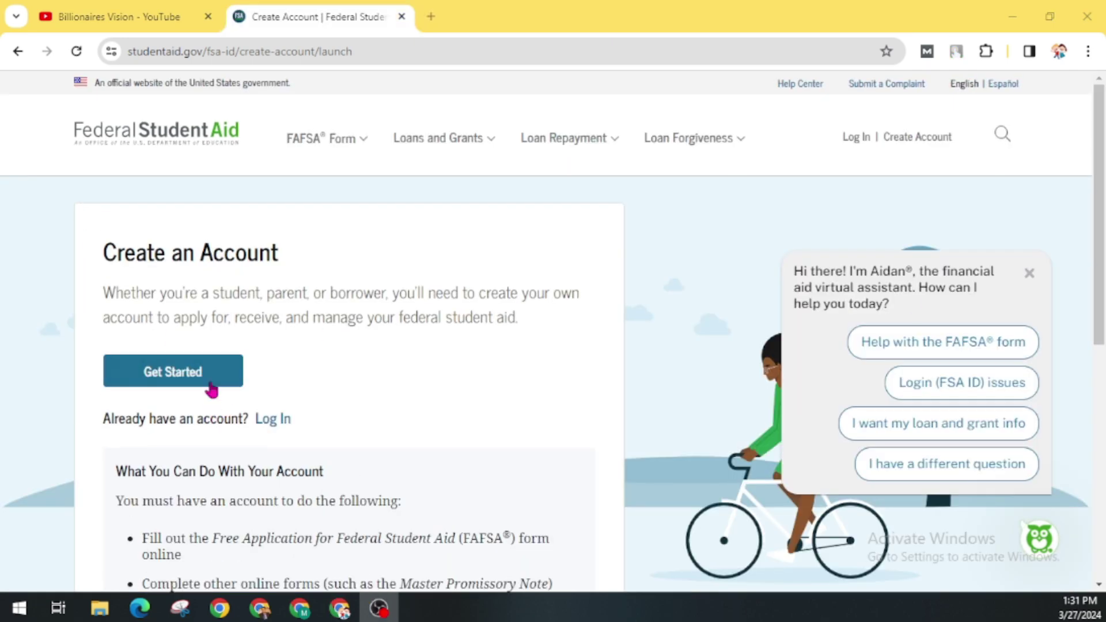
Start the FSA account with Get Started, then search 'fakexy' in a new tab.
click(210, 390)
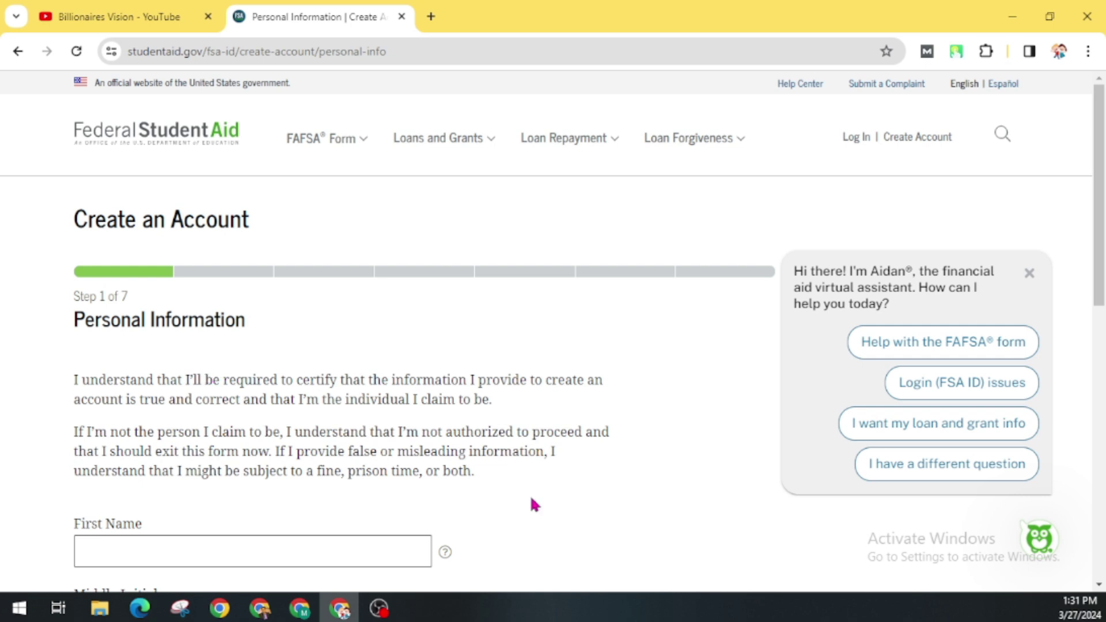
click(438, 18)
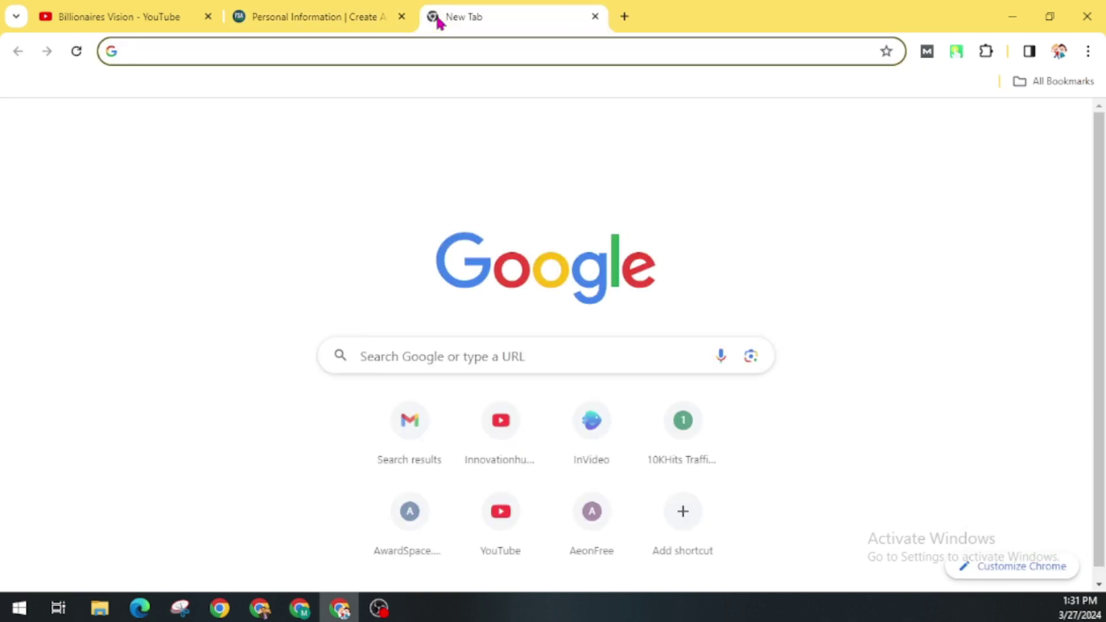
text(fakexy)
key(Return)
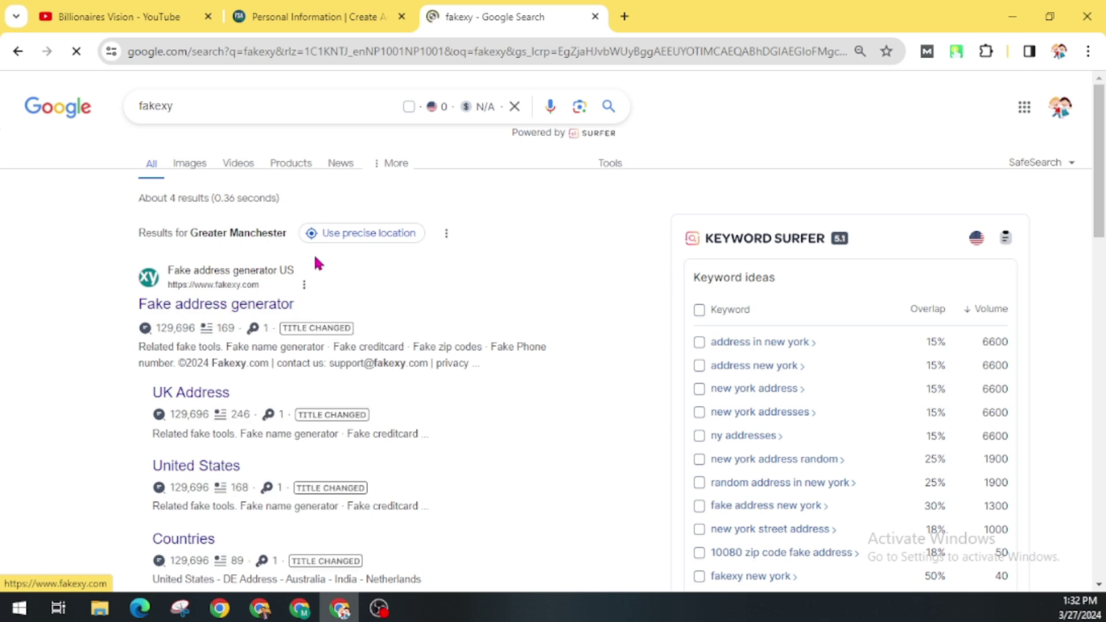
Open fakexy's US address generator, dismiss the consent popup, and scroll to the matched profile.
click(317, 262)
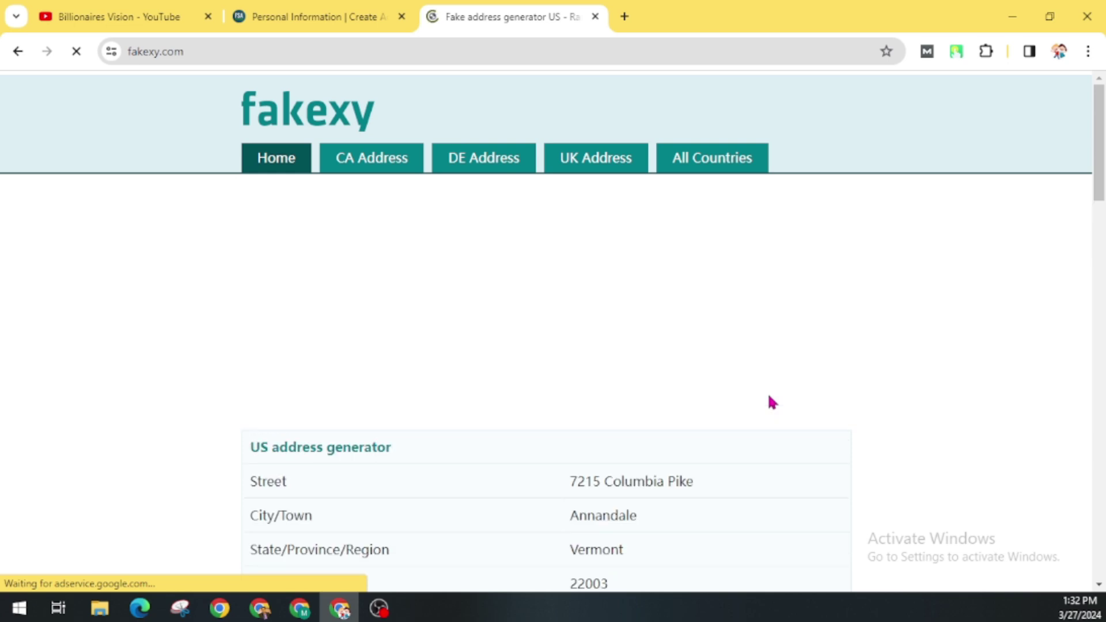
scroll(771, 401, down, 6)
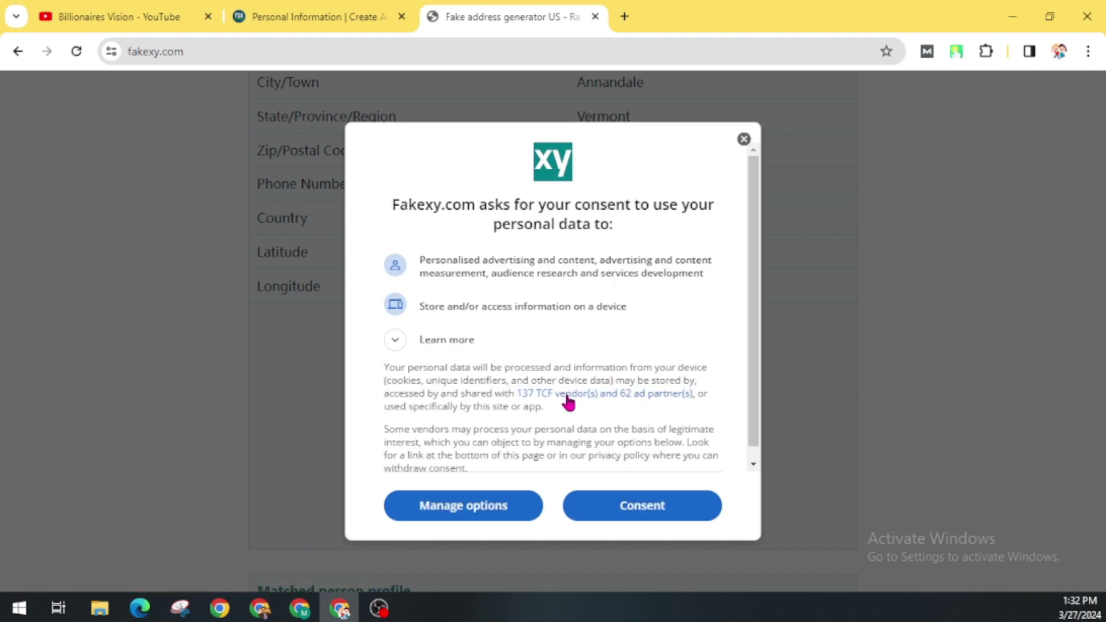
click(743, 139)
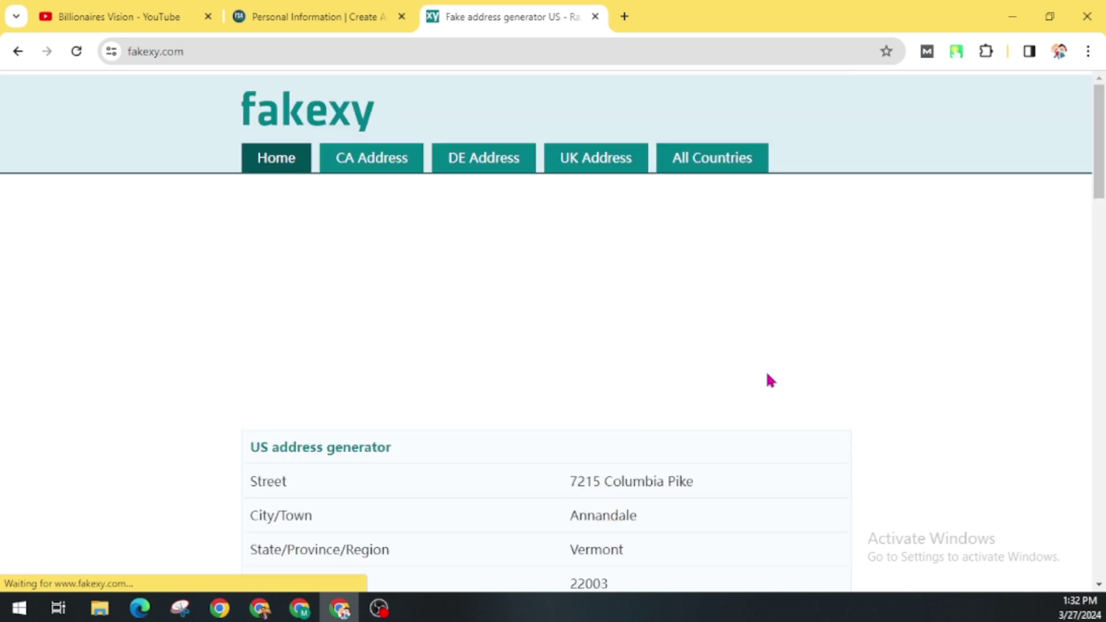
scroll(769, 380, down, 10)
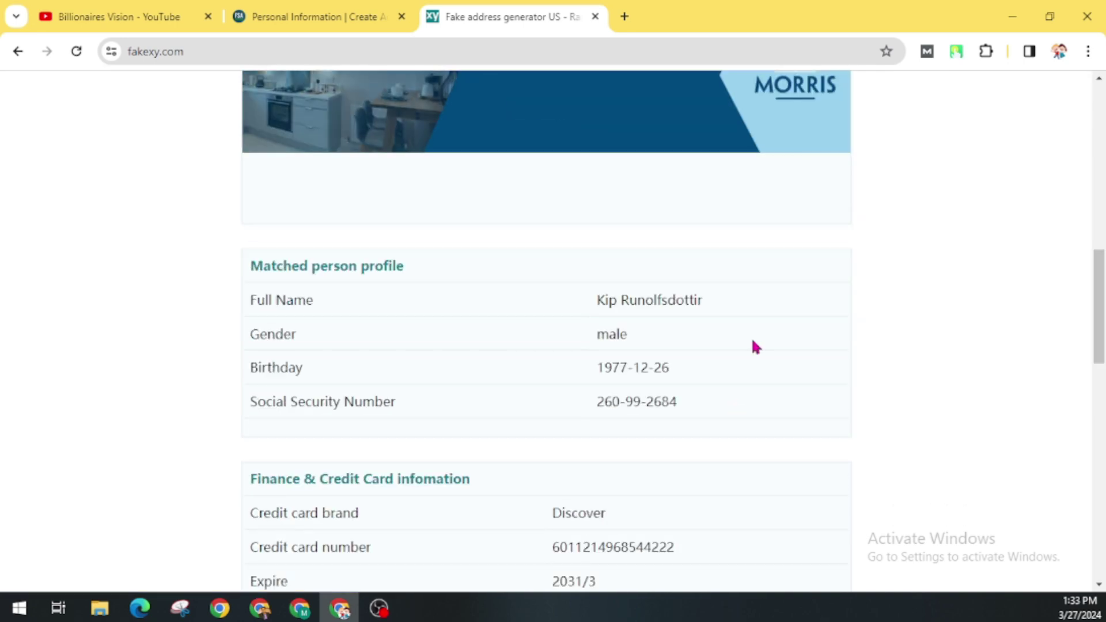
Copy the generated first and last names from fakexy into the First and Last Name fields.
key(ctrl+shift+Tab)
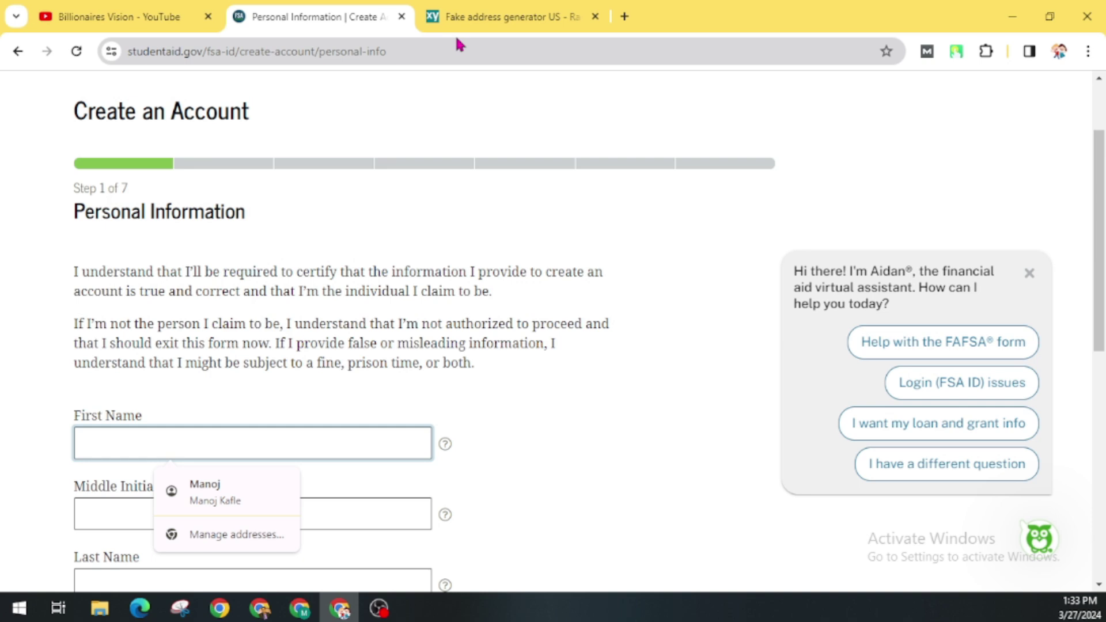
click(455, 21)
double_click(606, 300)
key(ctrl+c)
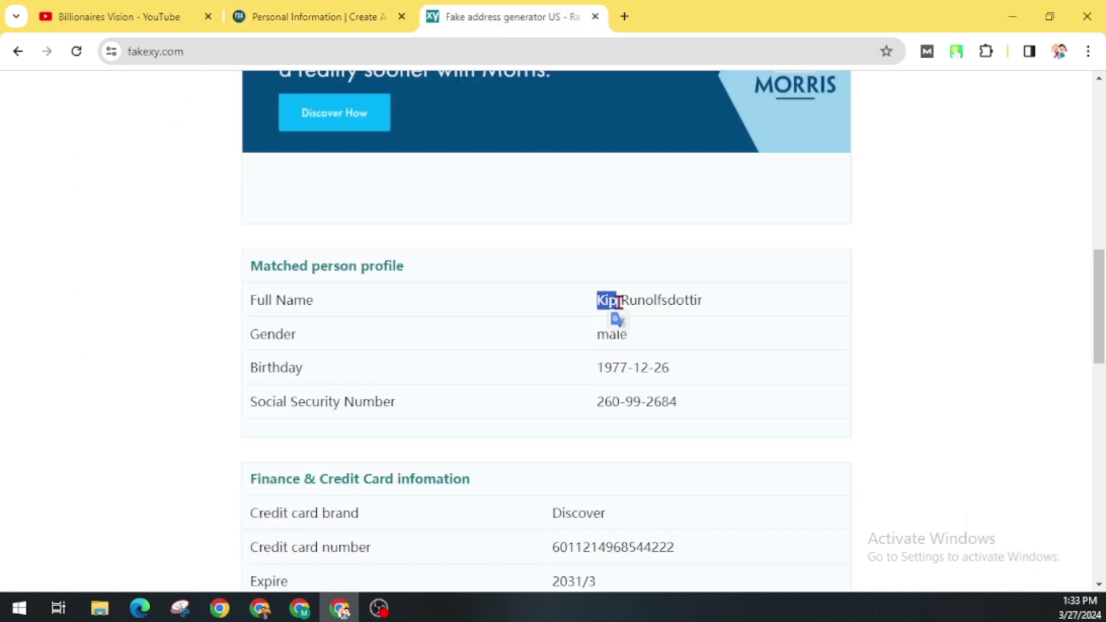
click(273, 16)
key(ctrl+v)
key(ctrl+Tab)
double_click(661, 299)
key(ctrl+c)
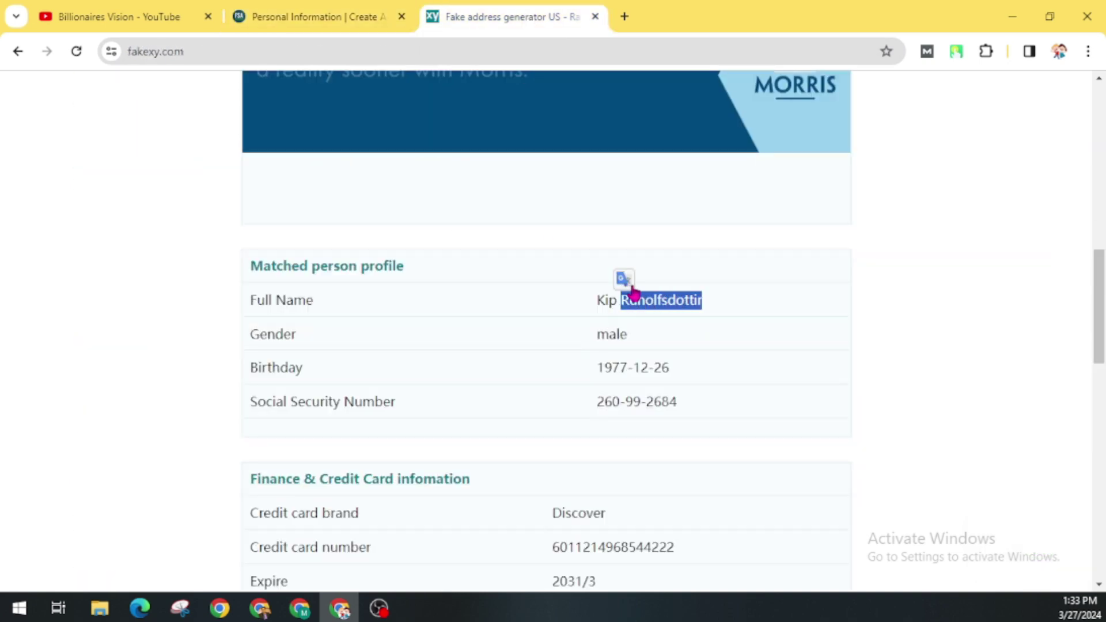
click(362, 16)
click(163, 365)
key(ctrl+v)
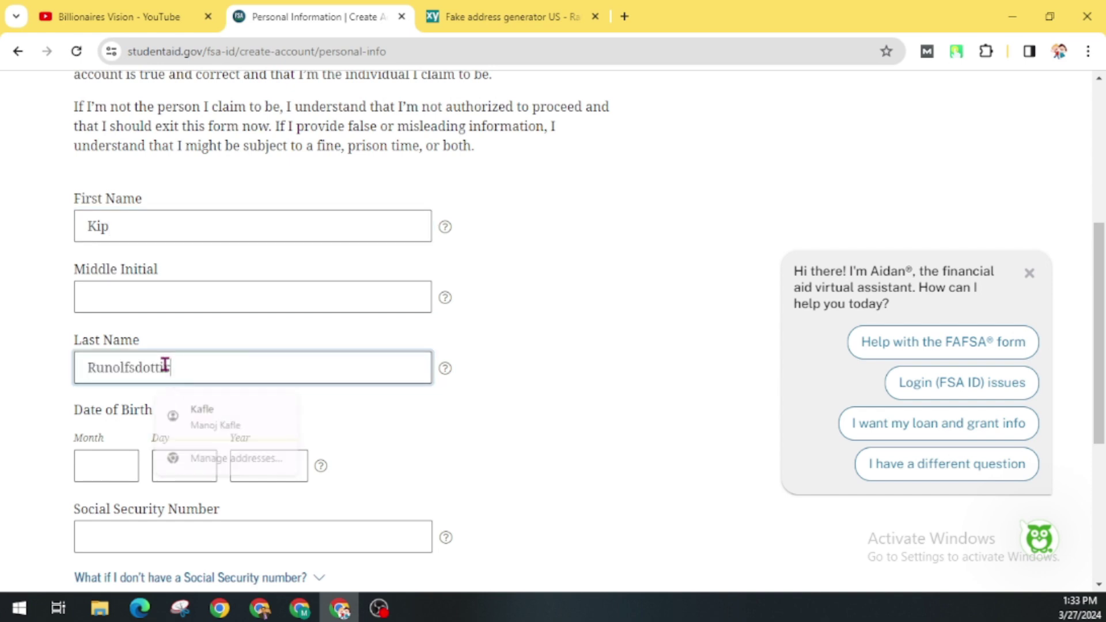
scroll(387, 426, down, 2)
scroll(387, 426, down, 2)
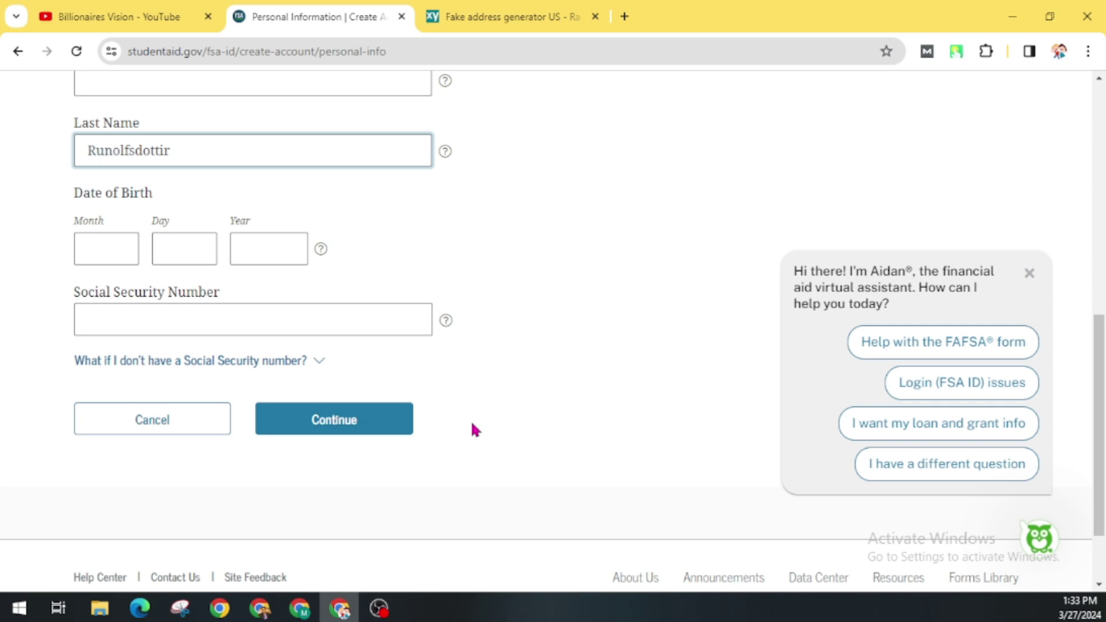
Enter the date of birth 12/26/1977 from the generated profile.
click(109, 248)
click(517, 15)
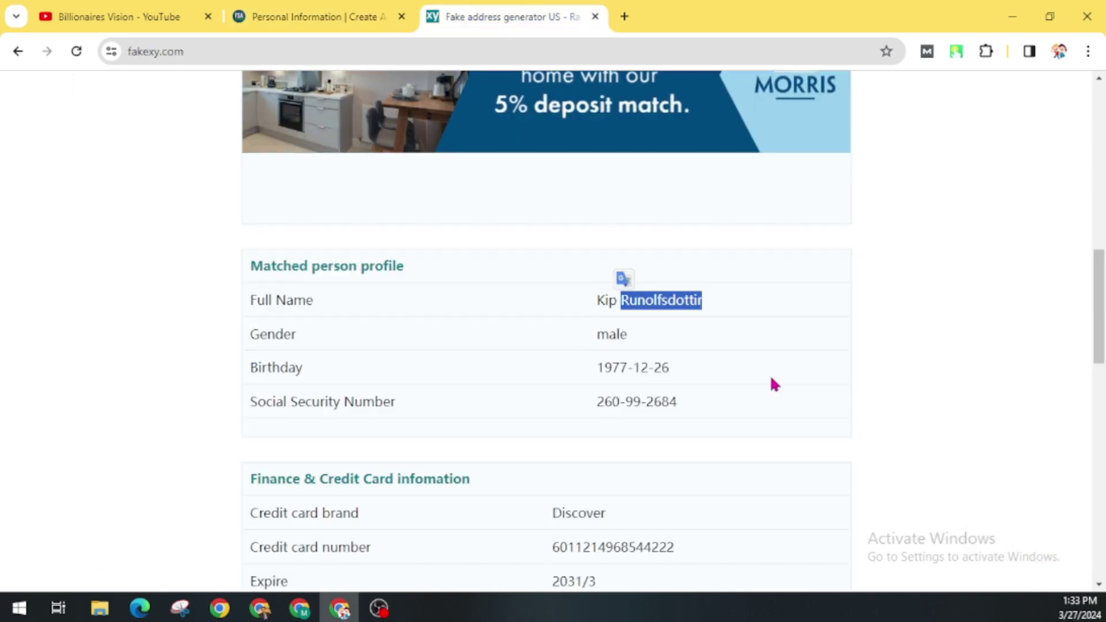
double_click(639, 367)
click(326, 18)
text(1226)
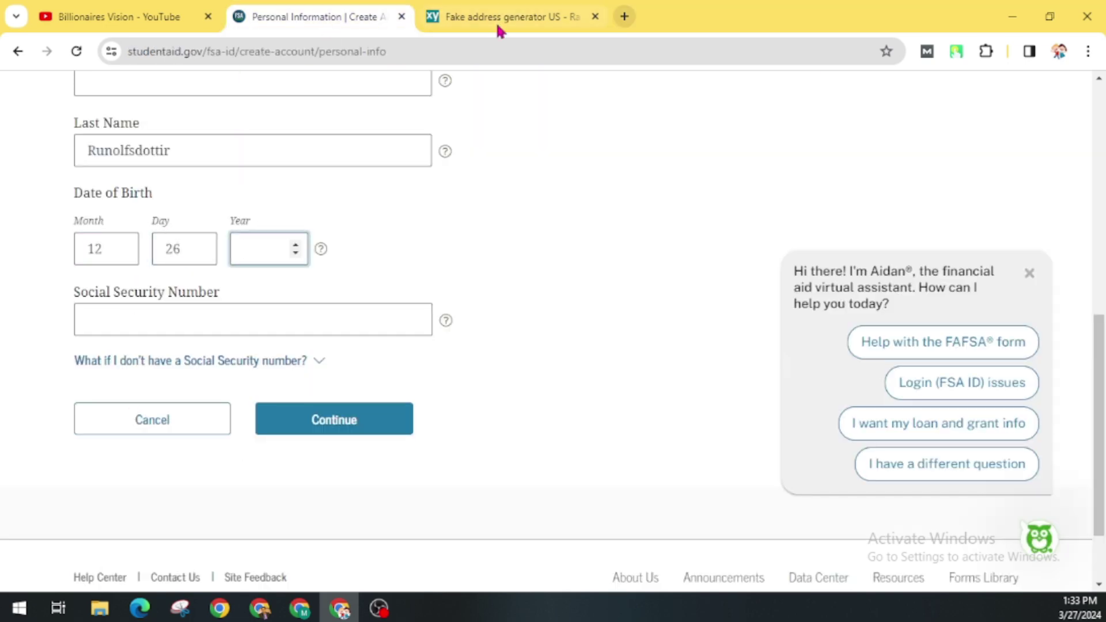
click(495, 22)
double_click(599, 367)
click(326, 17)
text(1977)
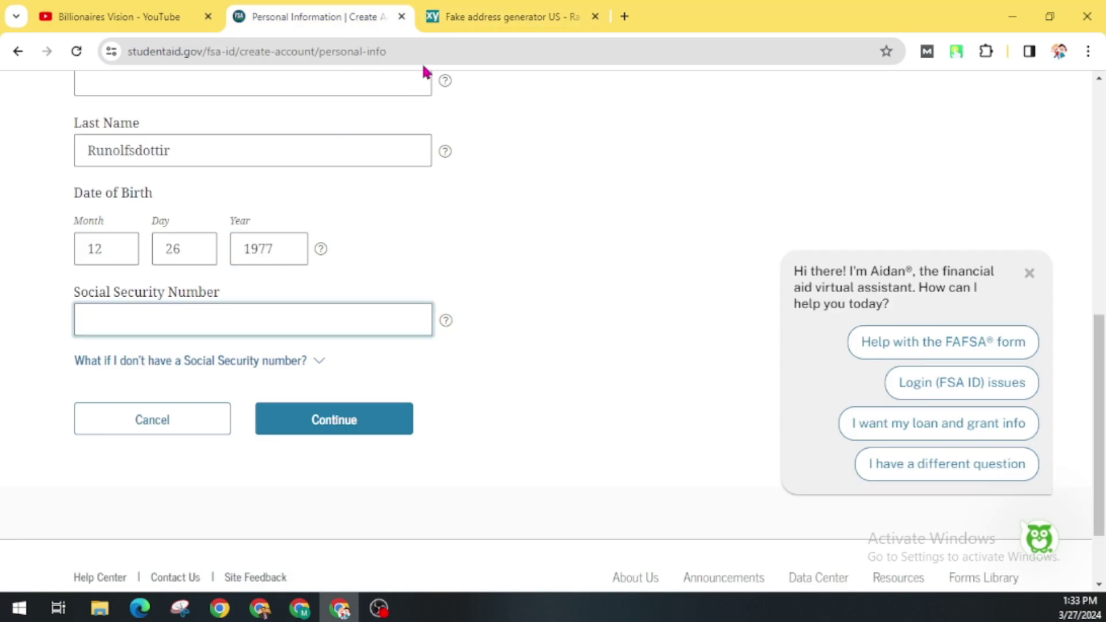
Paste the profile's Social Security number and submit the personal information step.
click(459, 17)
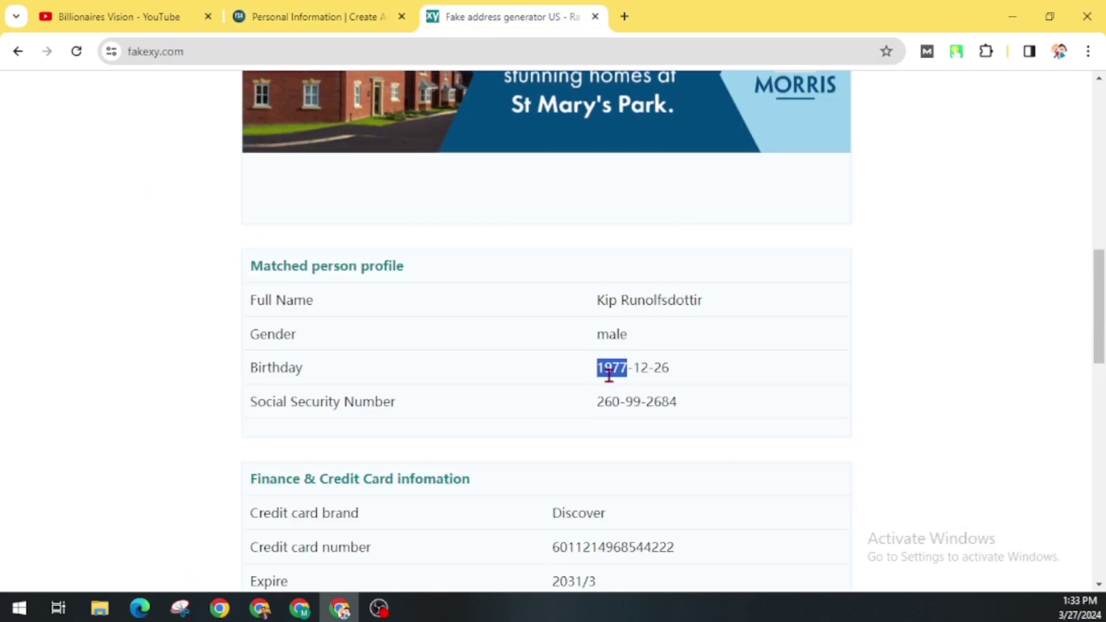
drag(597, 401, 718, 405)
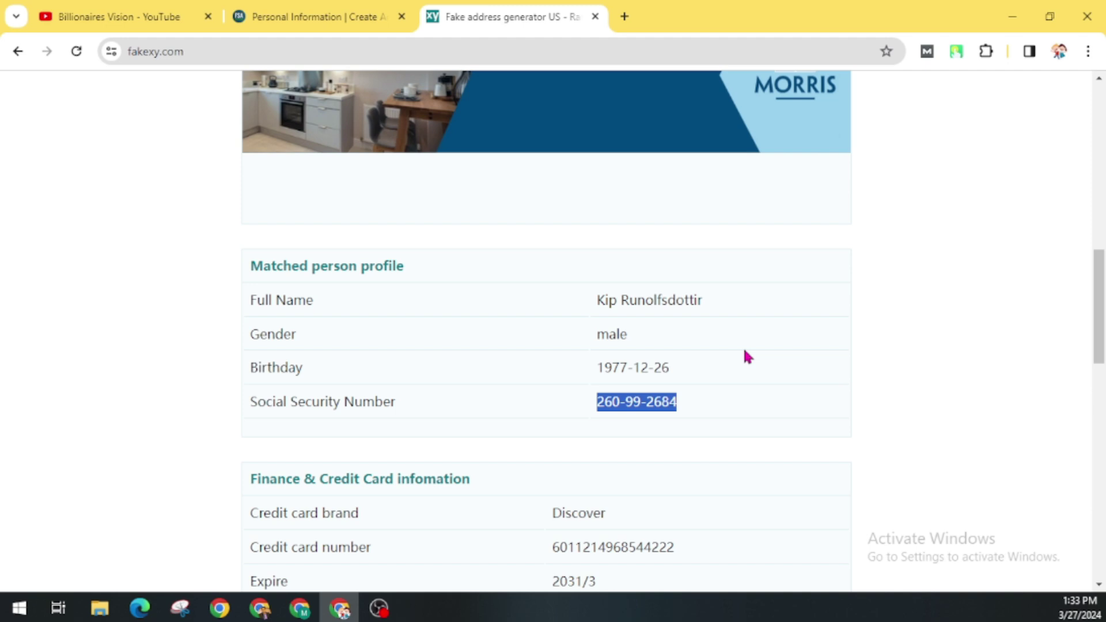
click(293, 16)
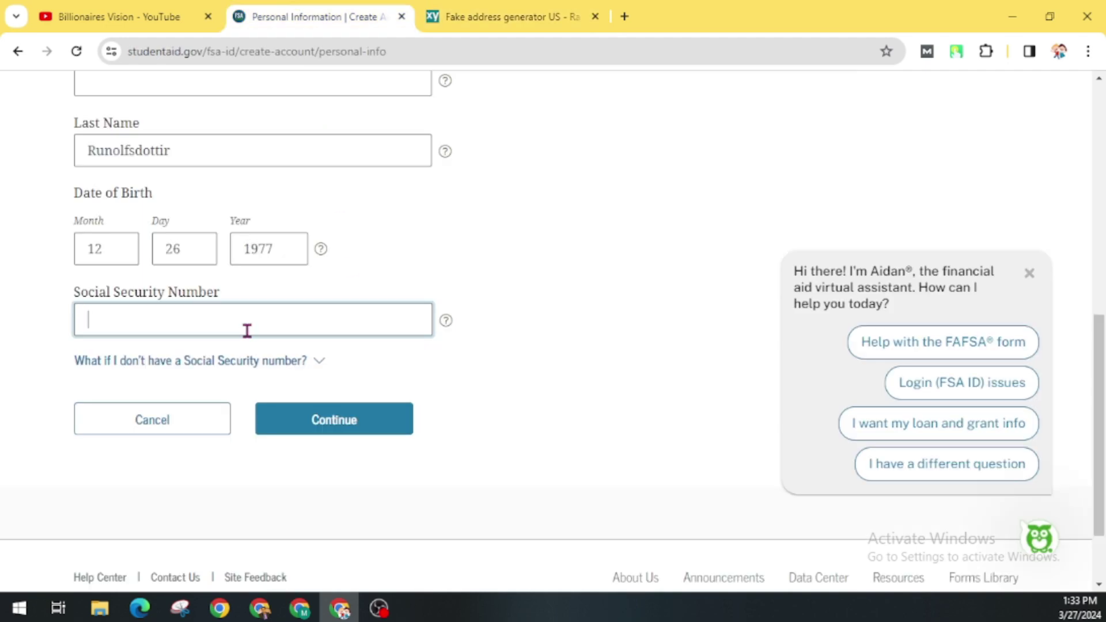
key(ctrl+v)
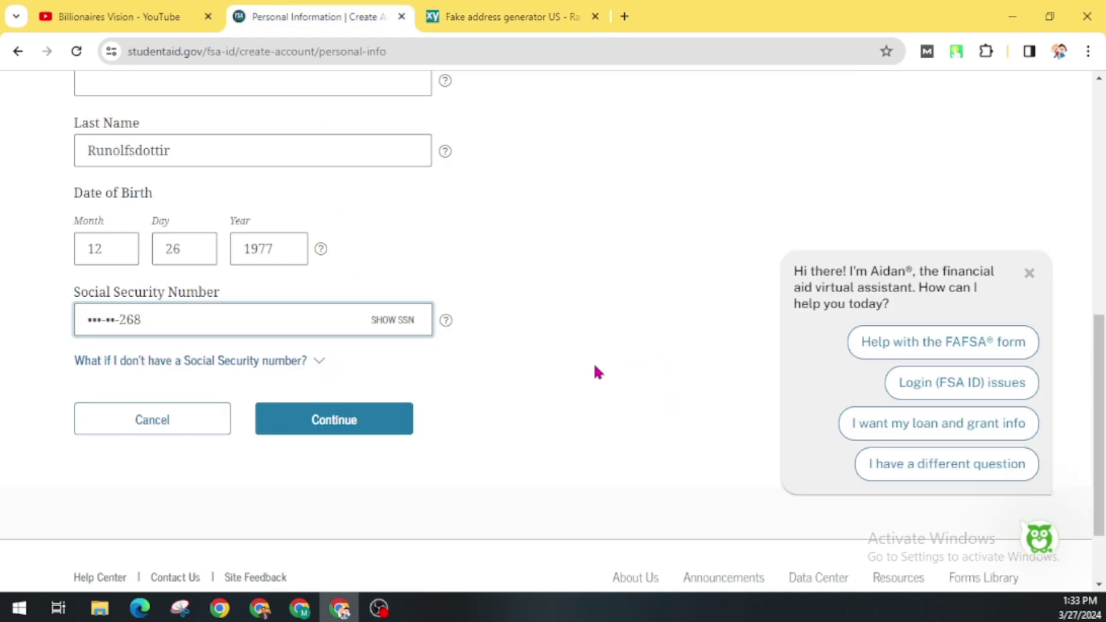
click(345, 427)
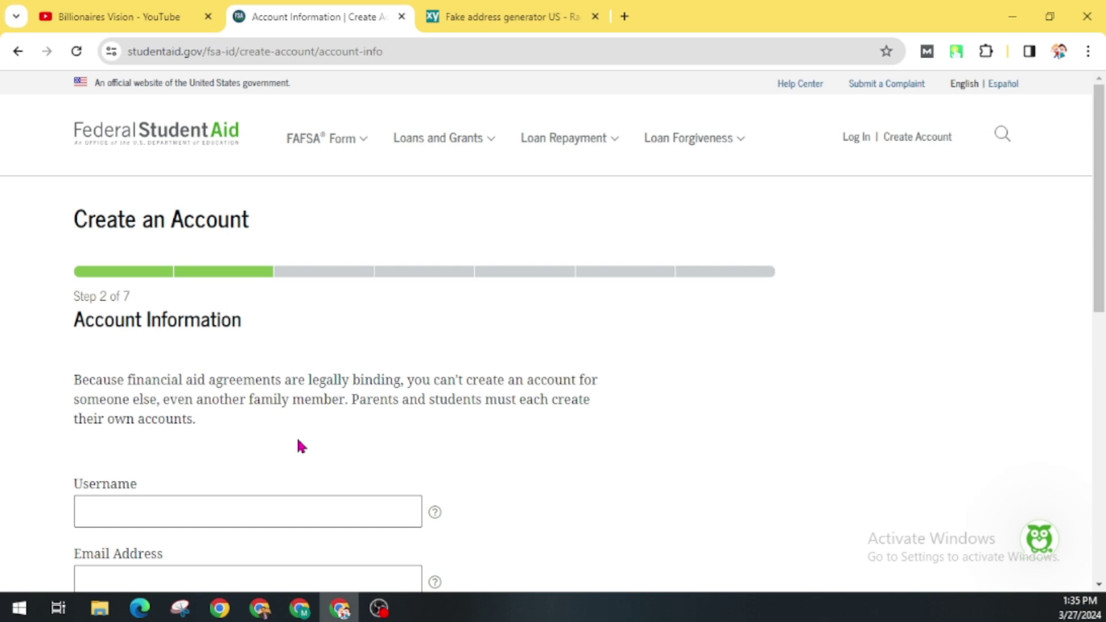
Set the username to the generated full name with the space removed.
scroll(298, 445, down, 2)
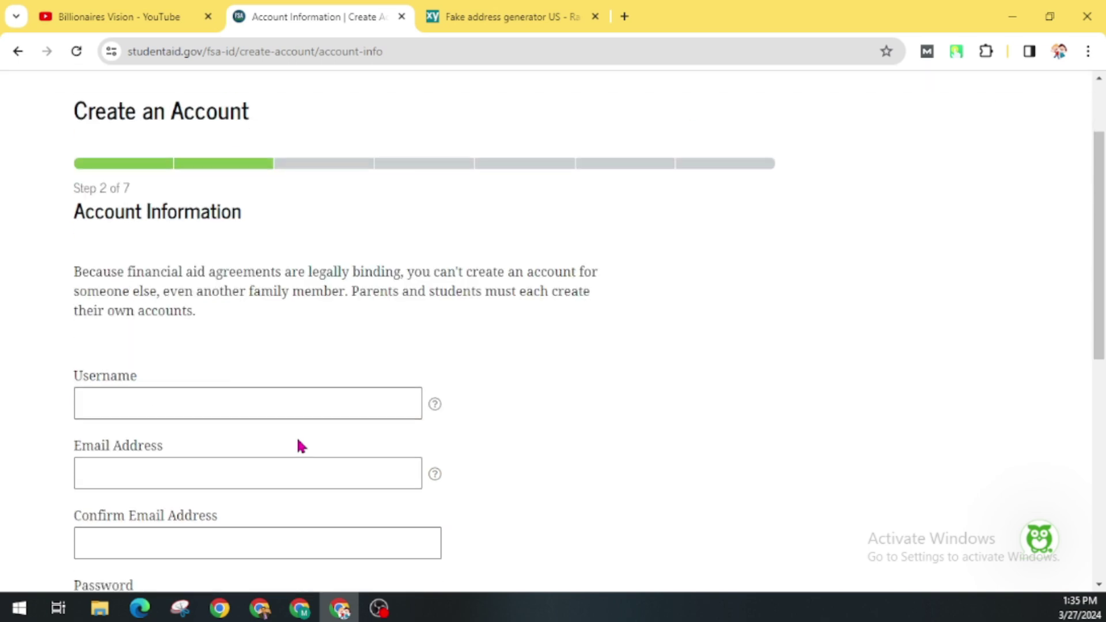
click(129, 408)
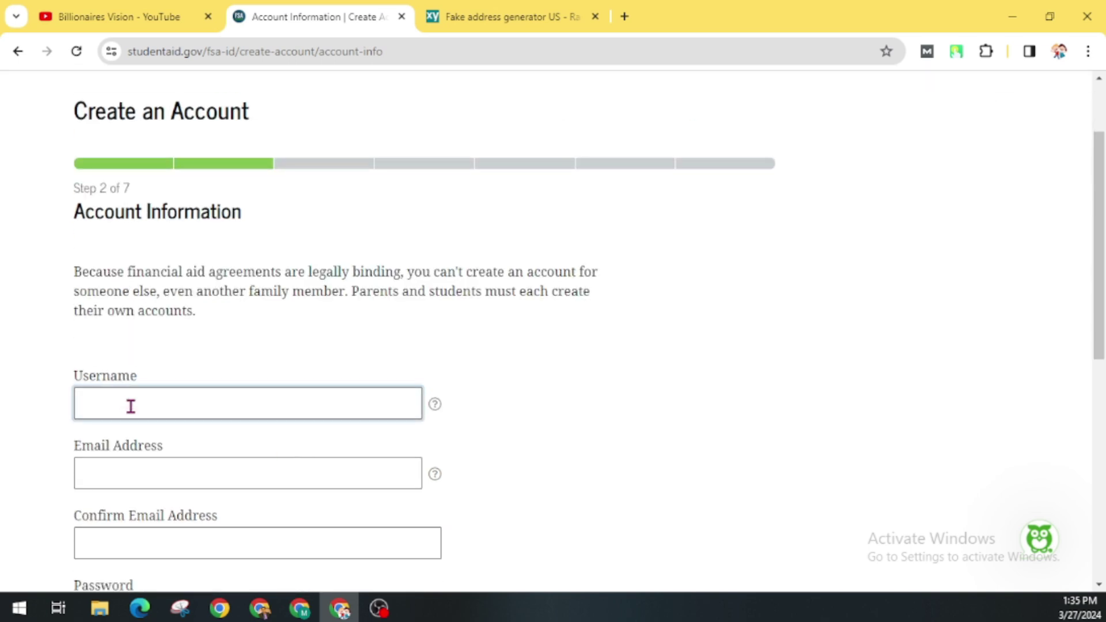
click(469, 18)
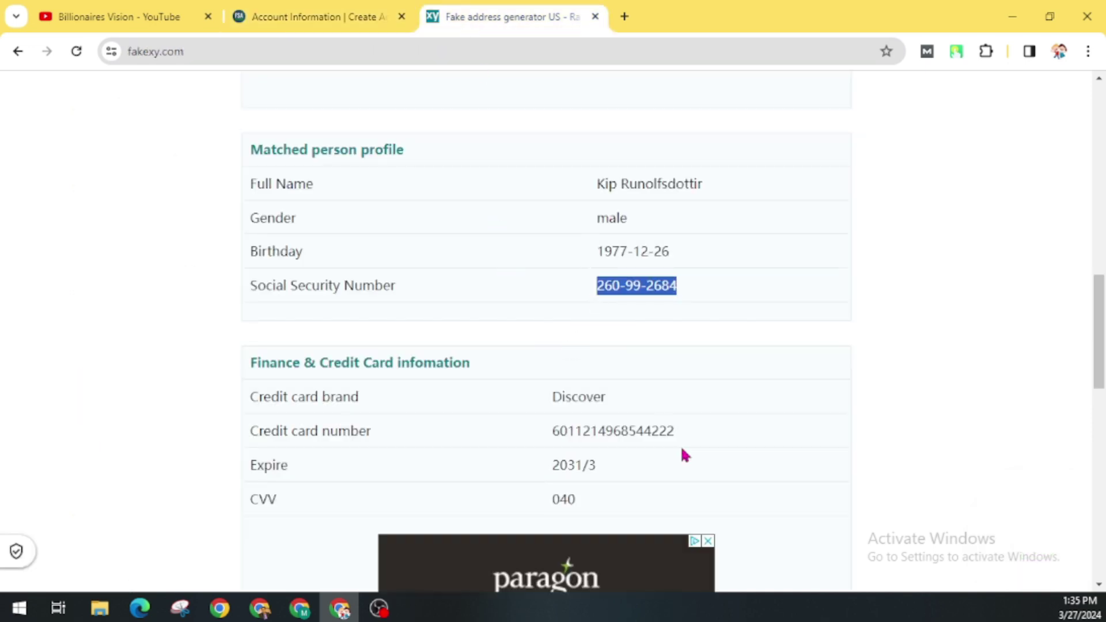
scroll(679, 450, up, 5)
drag(593, 509, 698, 504)
key(ctrl+c)
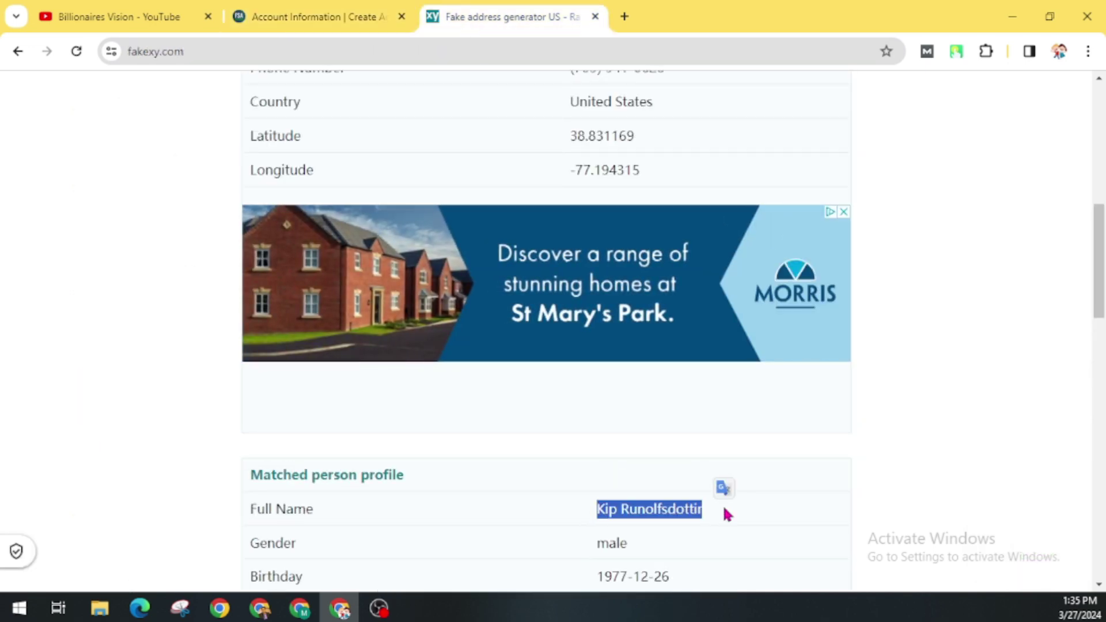
click(307, 16)
key(ctrl+v)
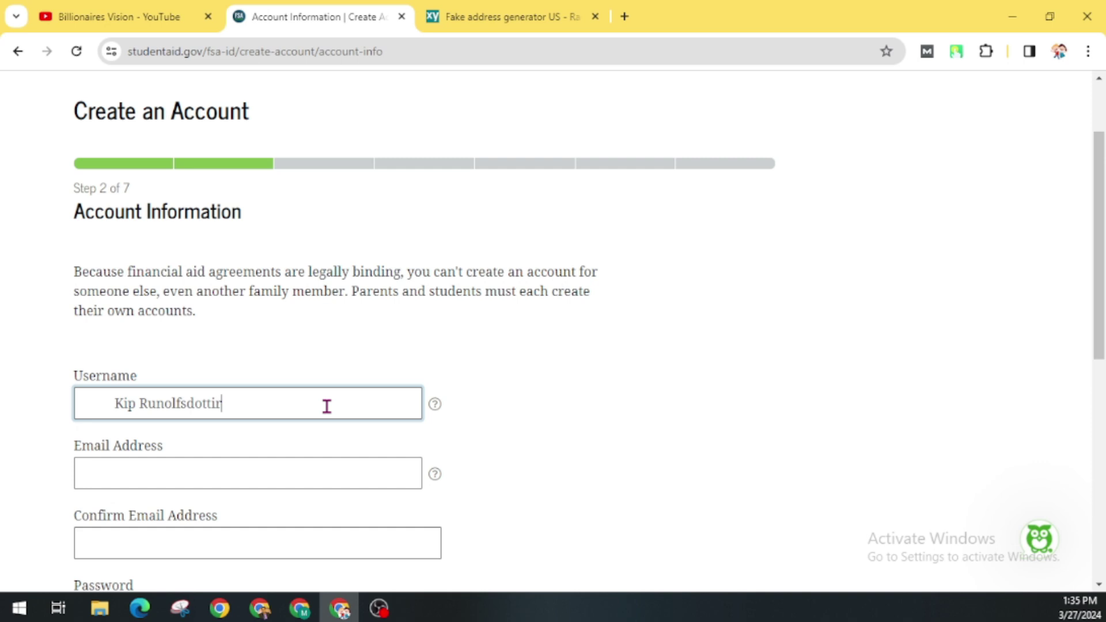
click(140, 402)
key(BackSpace)
Enter the Gmail address in both Email Address and Confirm Email Address.
scroll(153, 461, down, 4)
click(229, 257)
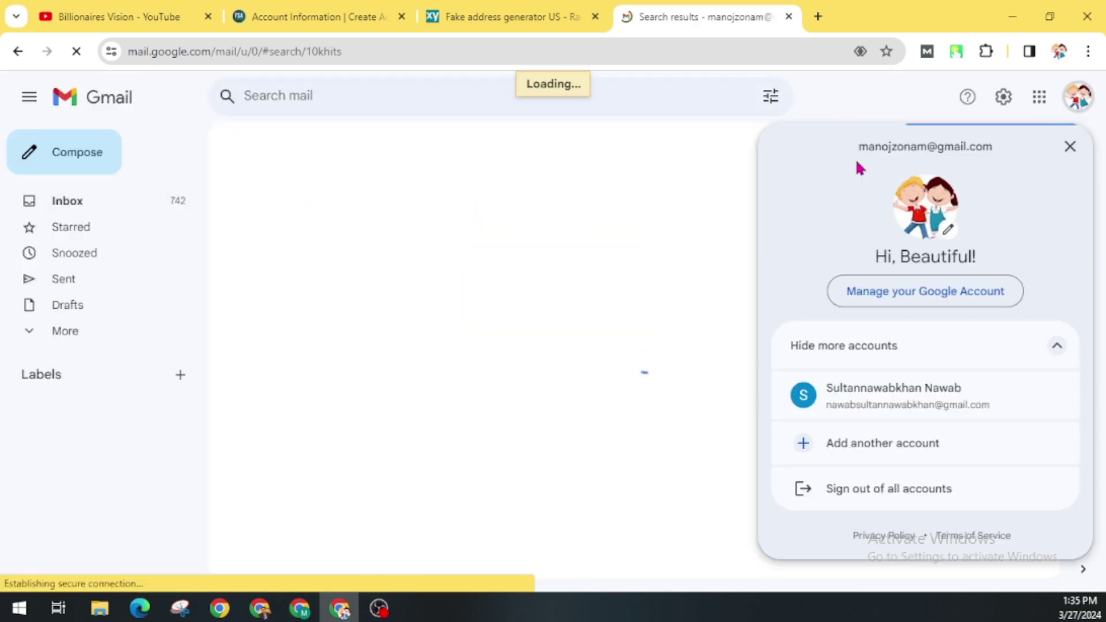
drag(858, 146, 992, 146)
key(ctrl+c)
click(317, 16)
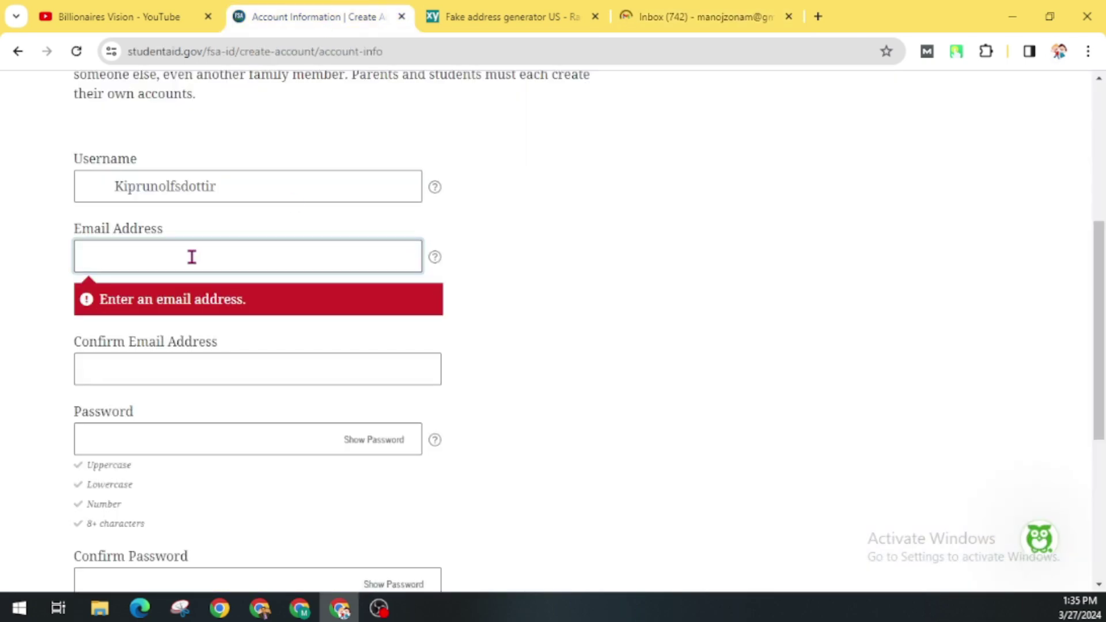
key(ctrl+v)
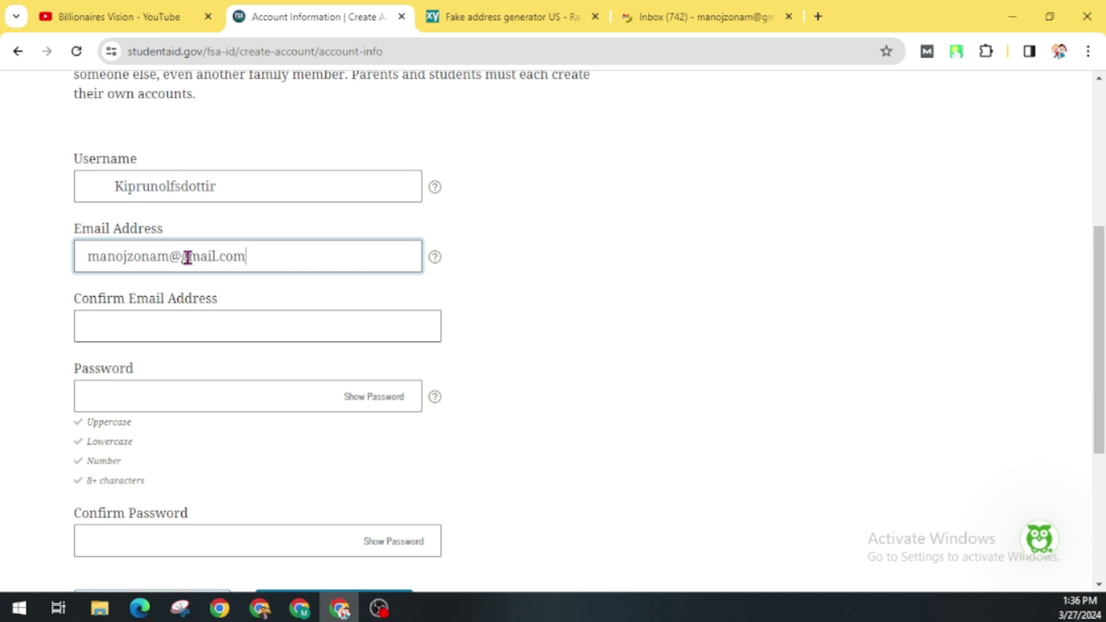
click(182, 318)
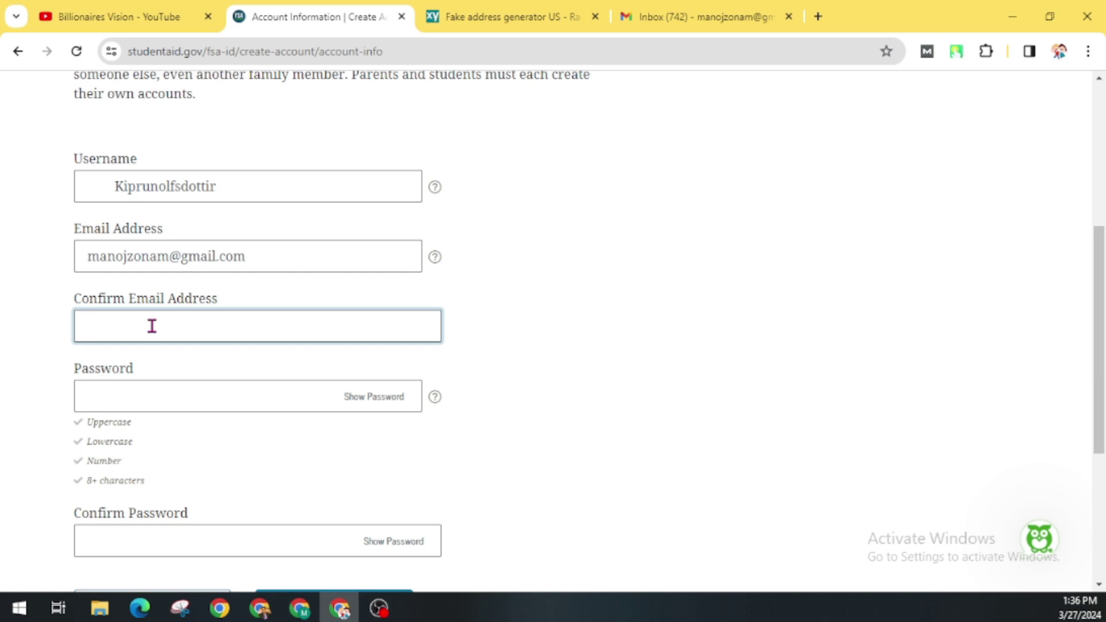
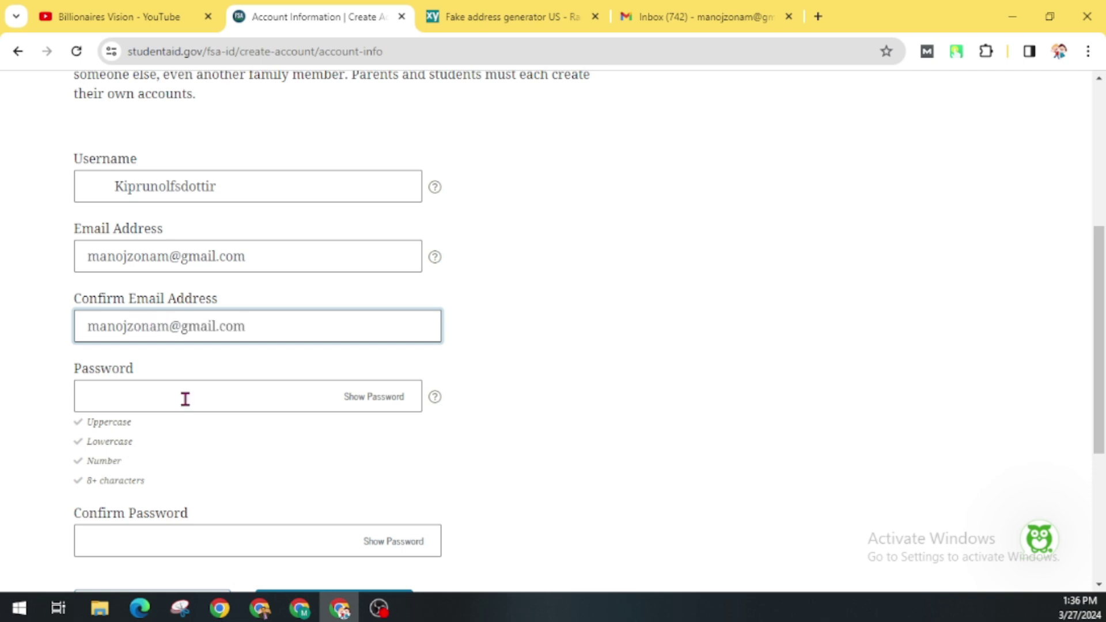
Type the account password, retype it correctly in Confirm Password, and submit the step.
click(185, 399)
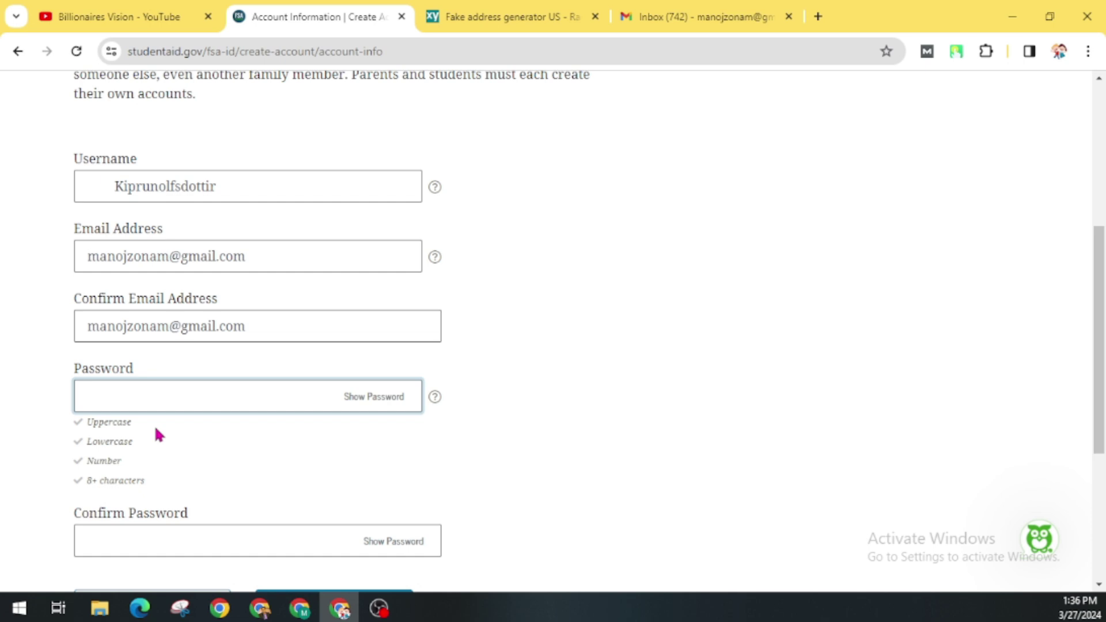
text(•••••••••••••)
scroll(127, 408, down, 2)
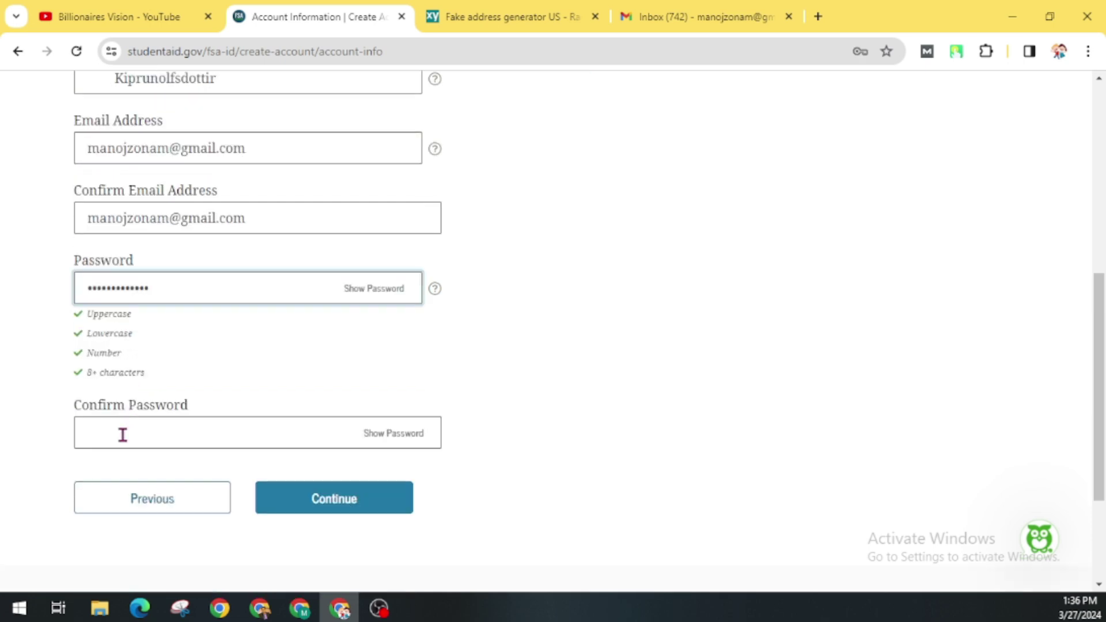
click(123, 434)
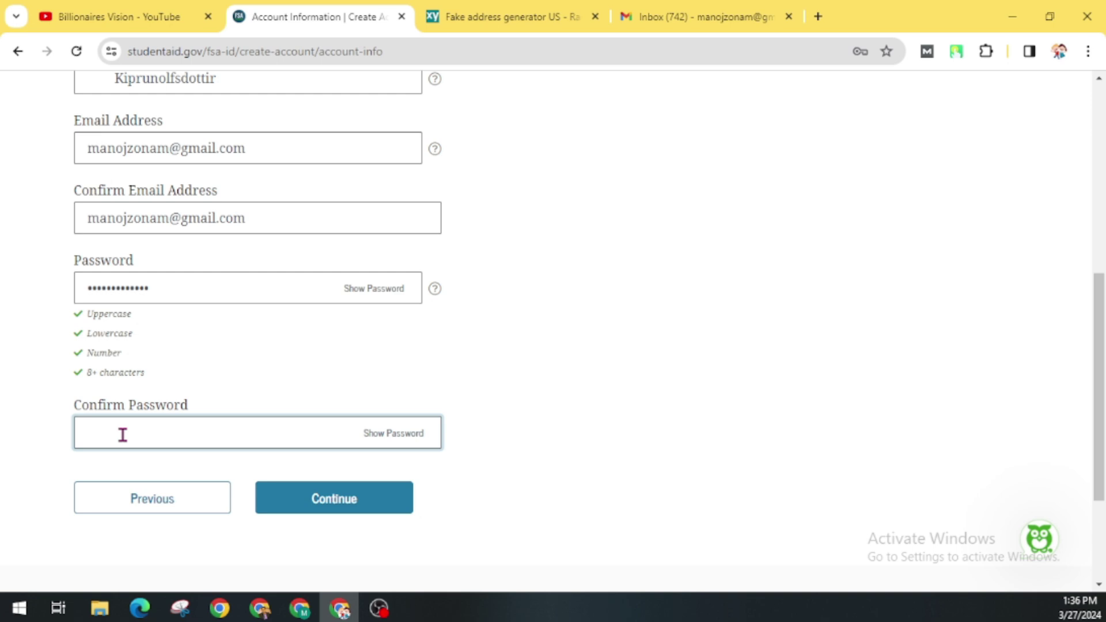
text(••••••)
key(ctrl+a)
key(BackSpace)
text(•••)
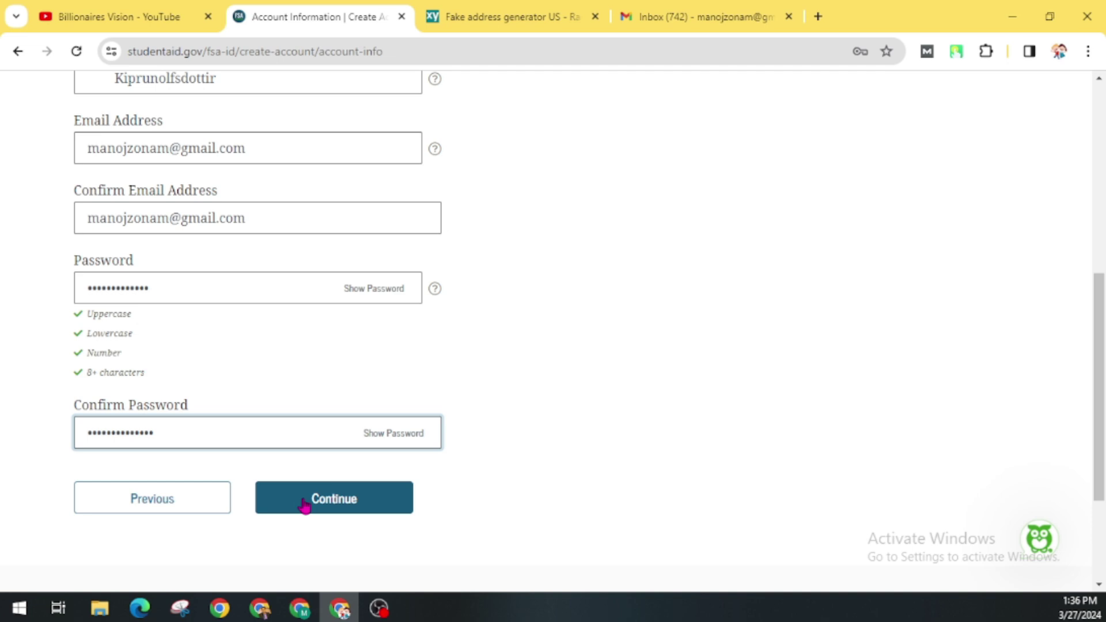
scroll(304, 504, down, 2)
click(329, 394)
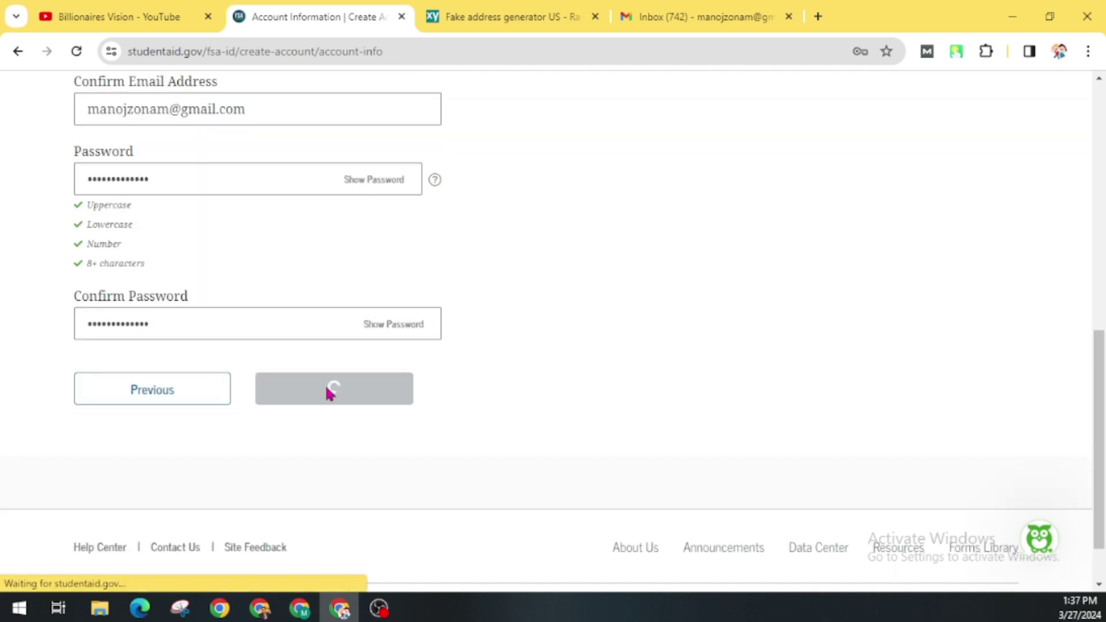
Dismiss the save-password offer and paste the generated street address into Address.
click(329, 395)
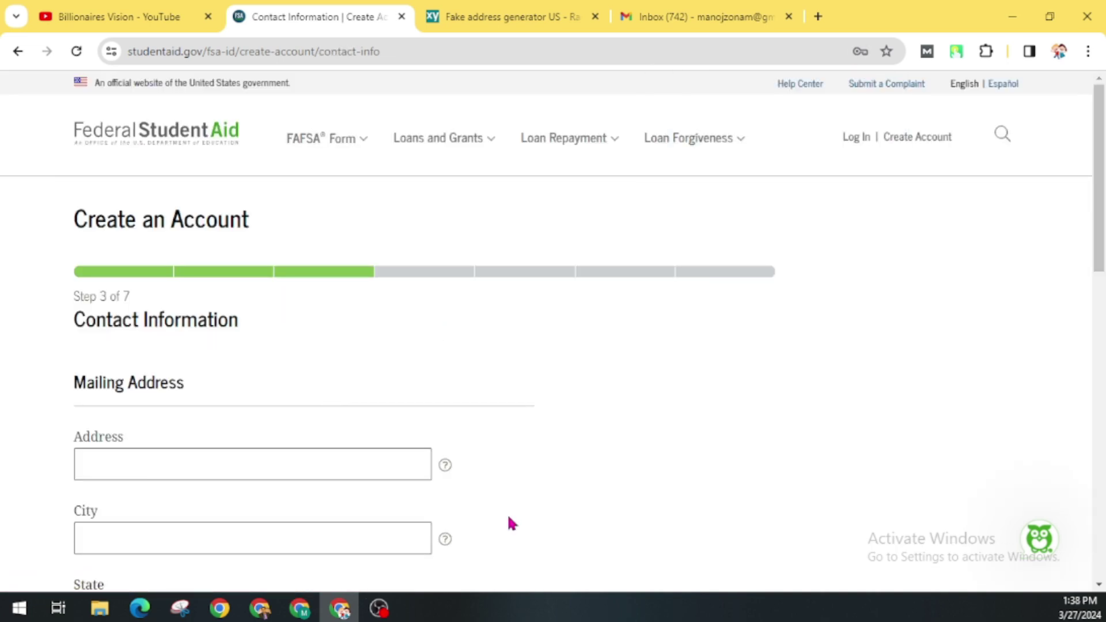
scroll(514, 509, down, 3)
click(568, 14)
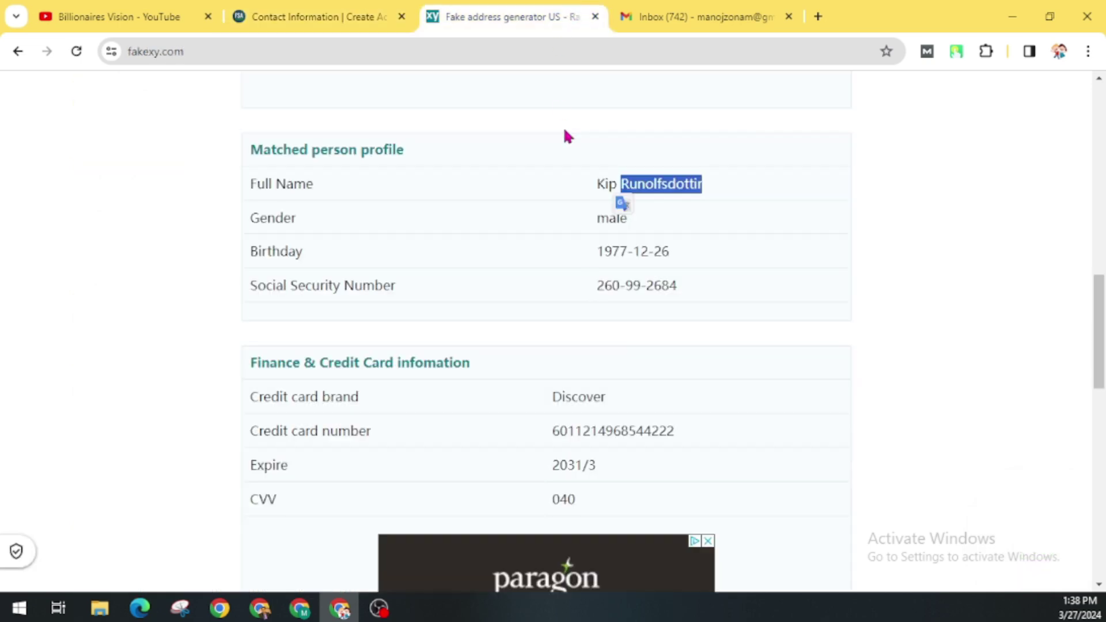
scroll(729, 402, up, 5)
scroll(729, 402, down, 2)
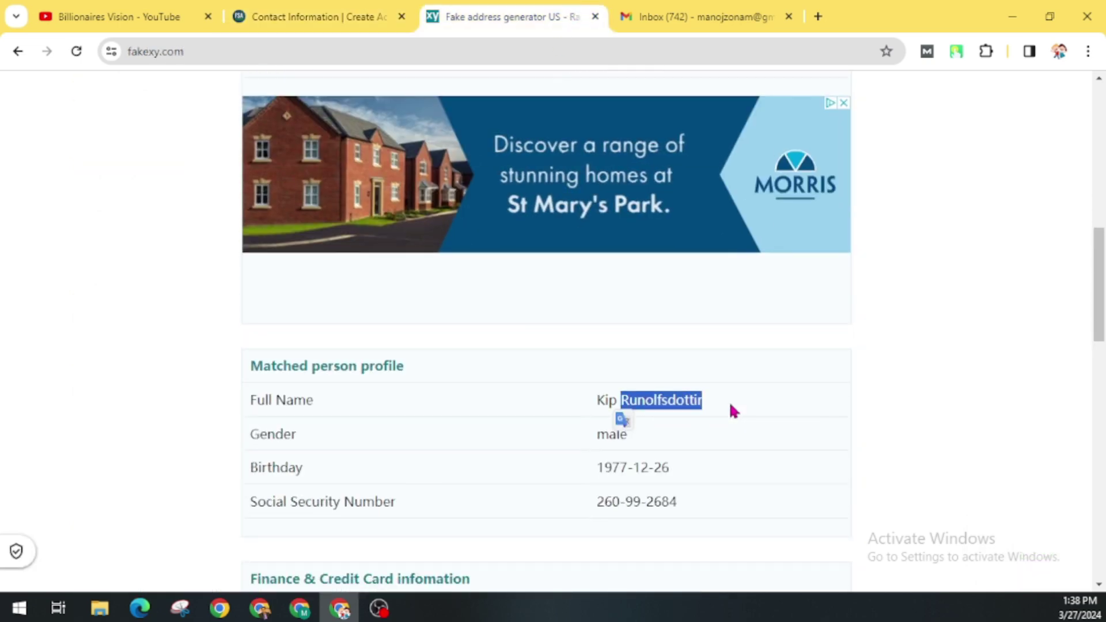
scroll(729, 402, down, 5)
scroll(729, 402, up, 10)
drag(575, 363, 696, 364)
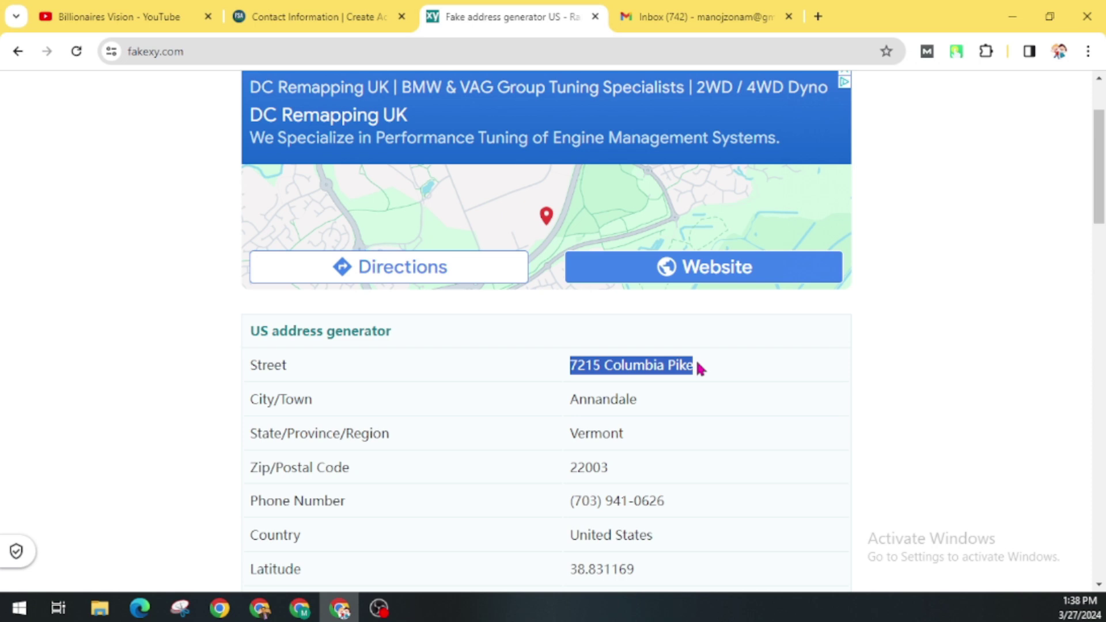
click(357, 16)
click(170, 248)
Copy the generated city name into the City field.
click(518, 16)
click(702, 16)
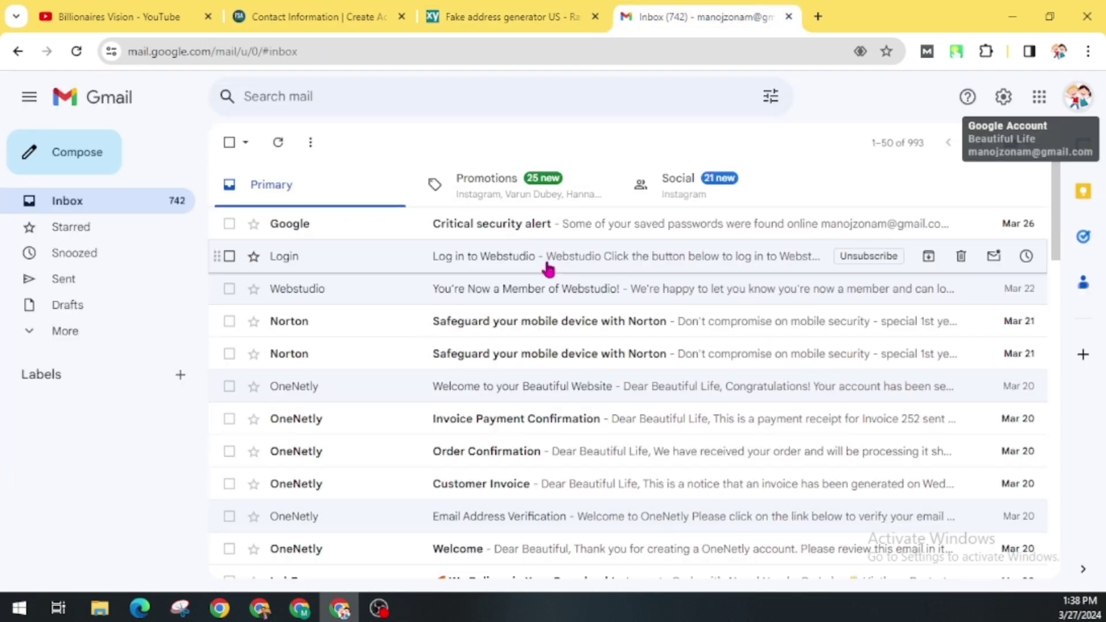
key(ctrl+shift+Tab)
drag(569, 399, 657, 406)
key(ctrl+c)
key(ctrl+shift+Tab)
click(173, 319)
key(ctrl+v)
key(ctrl+Tab)
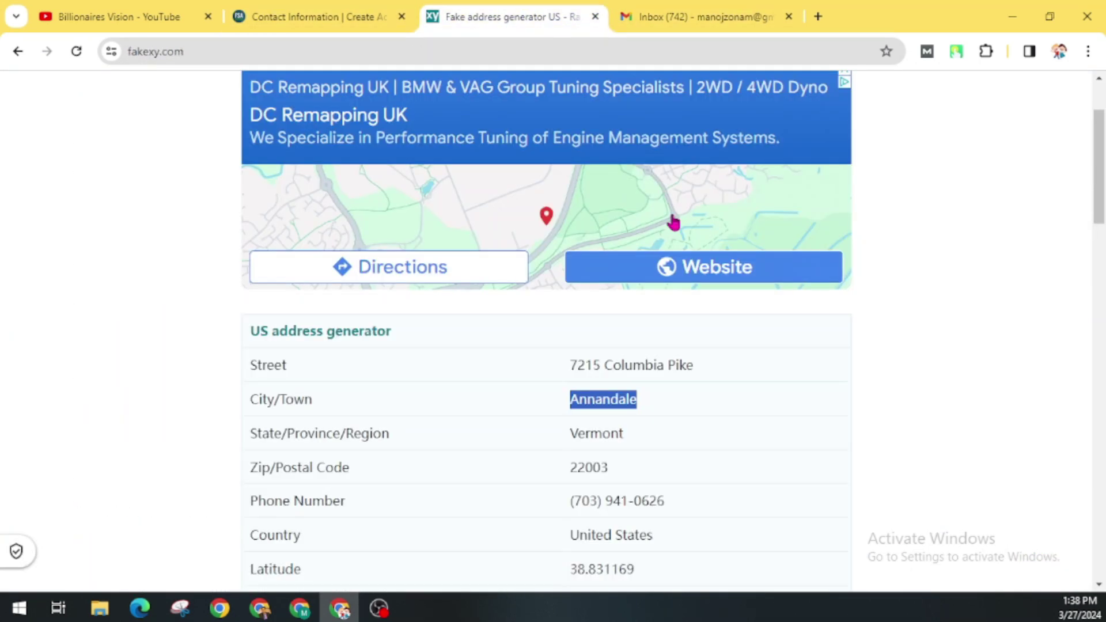
Paste the generated state and choose Vermont (VT) from the State suggestions.
drag(568, 433, 676, 441)
key(ctrl+c)
key(ctrl+shift+Tab)
click(170, 288)
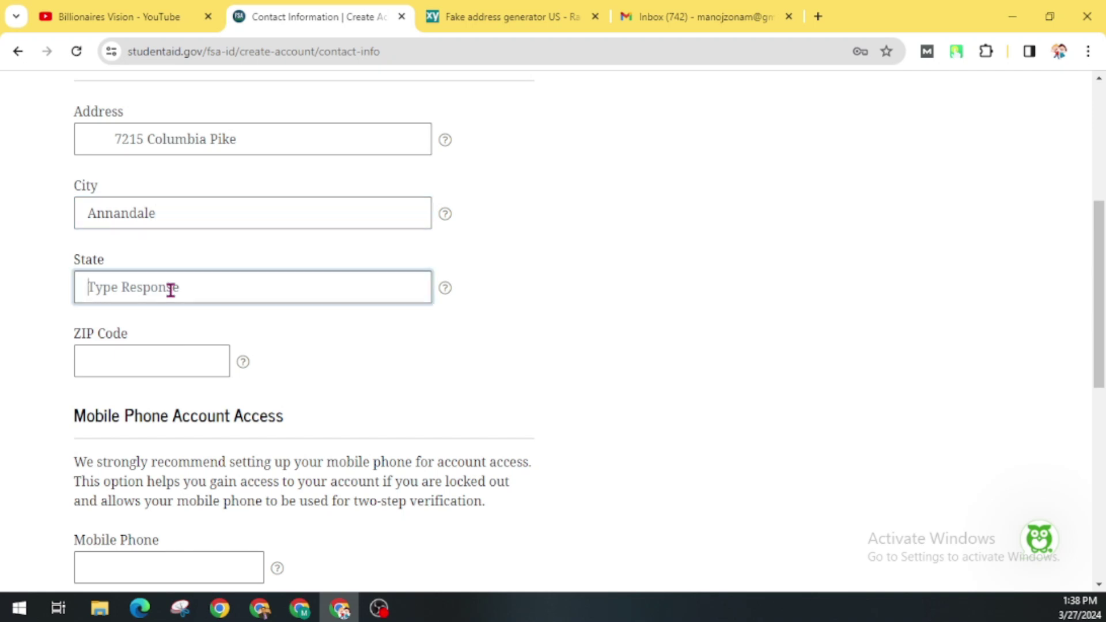
key(ctrl+v)
click(149, 325)
Enter 2200 as the ZIP code.
click(133, 376)
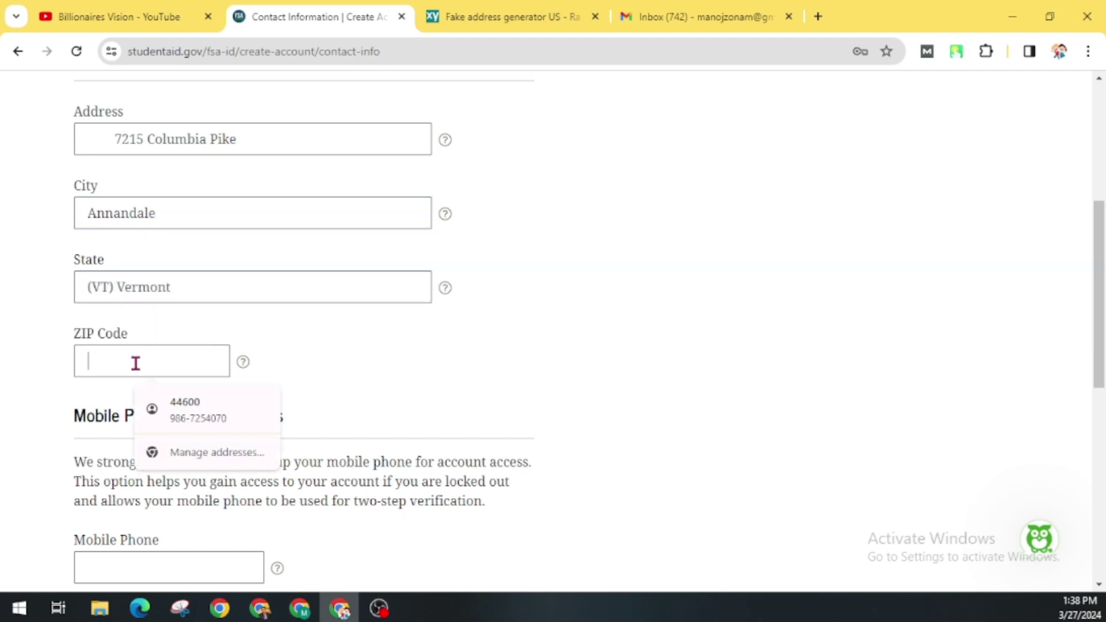
key(ctrl+Tab)
drag(609, 466, 553, 464)
key(ctrl+c)
click(304, 8)
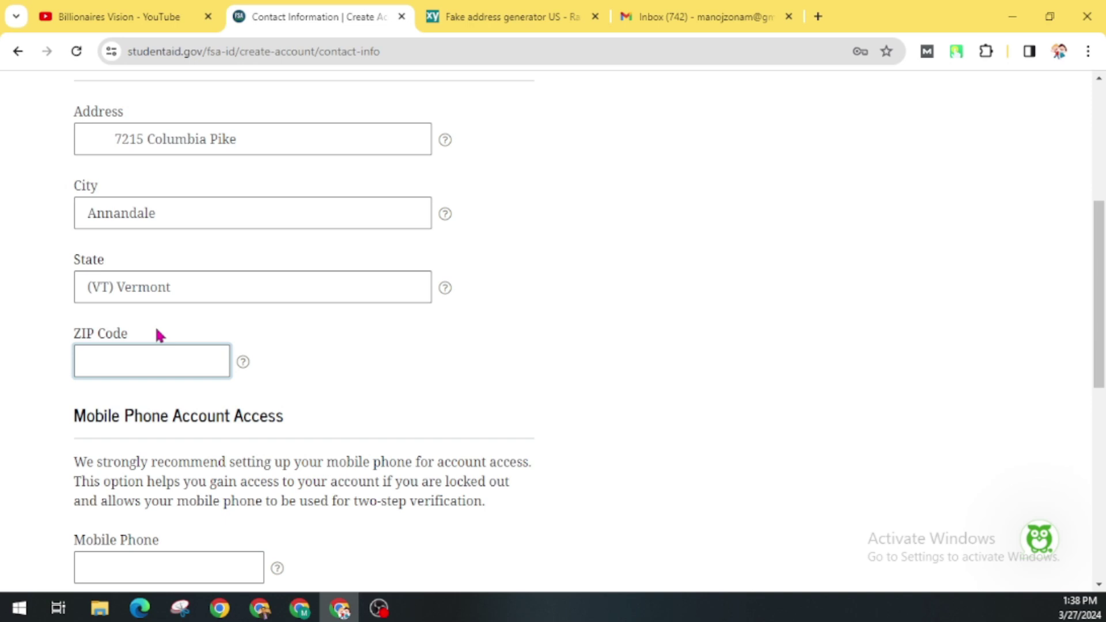
text(2200)
Start the mobile phone field, dismiss autofill, and read its help text.
scroll(531, 398, down, 4)
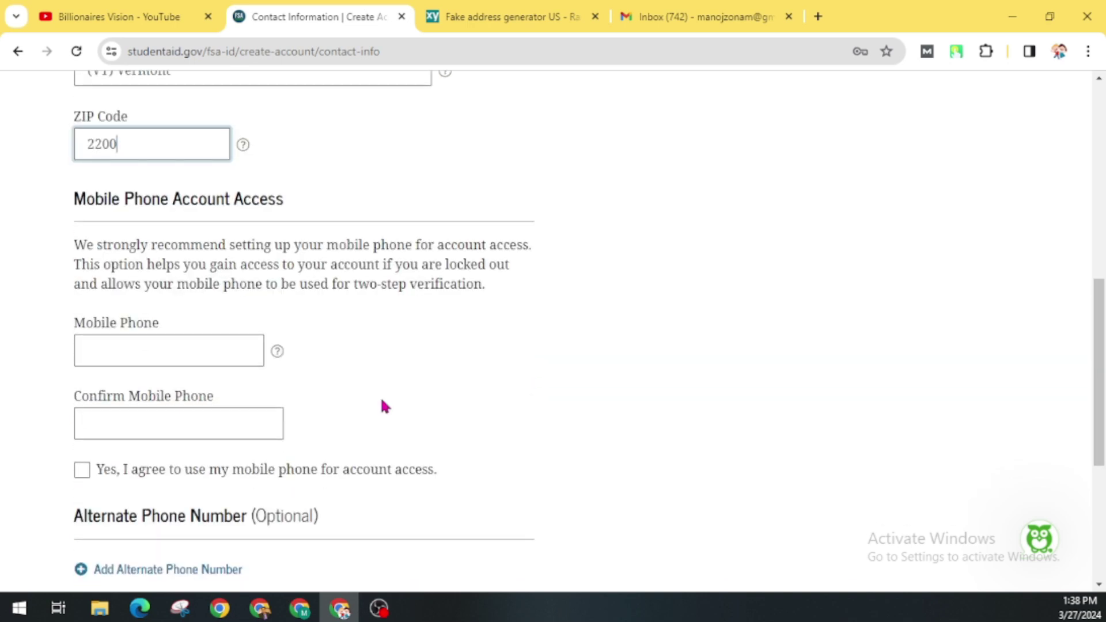
click(150, 348)
click(498, 375)
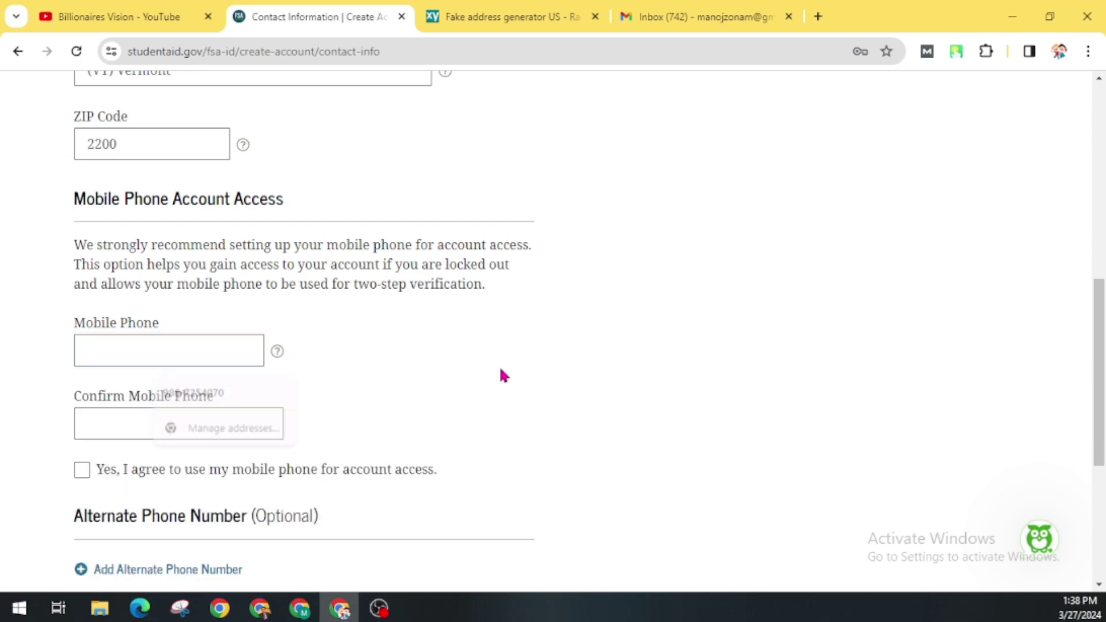
click(281, 358)
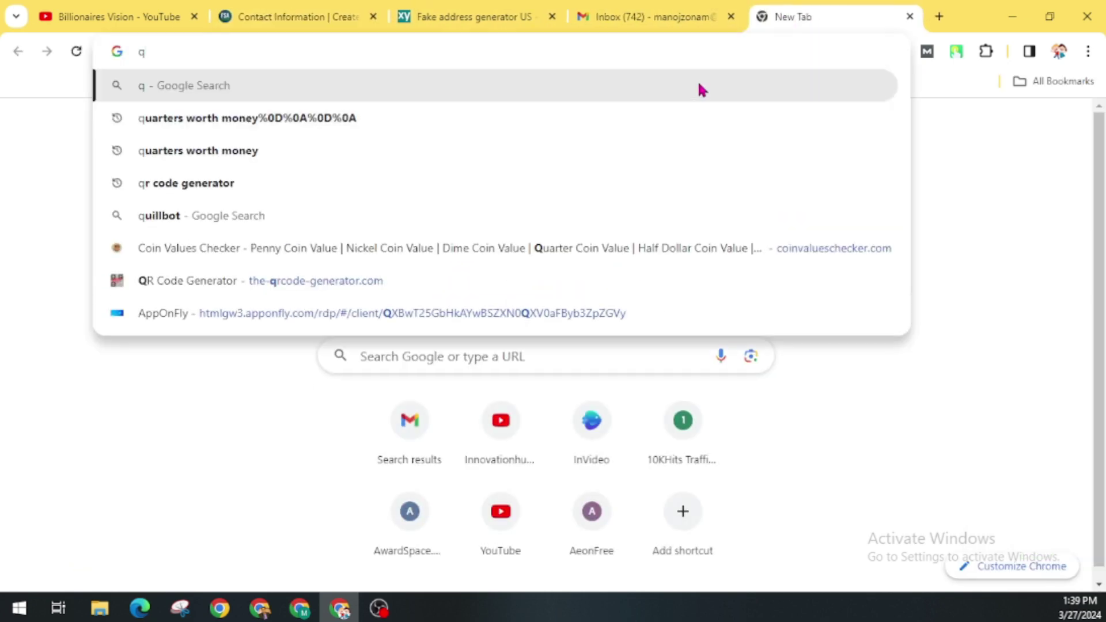
Search for 'quackr io' and open the quackr.io website.
text(kr)
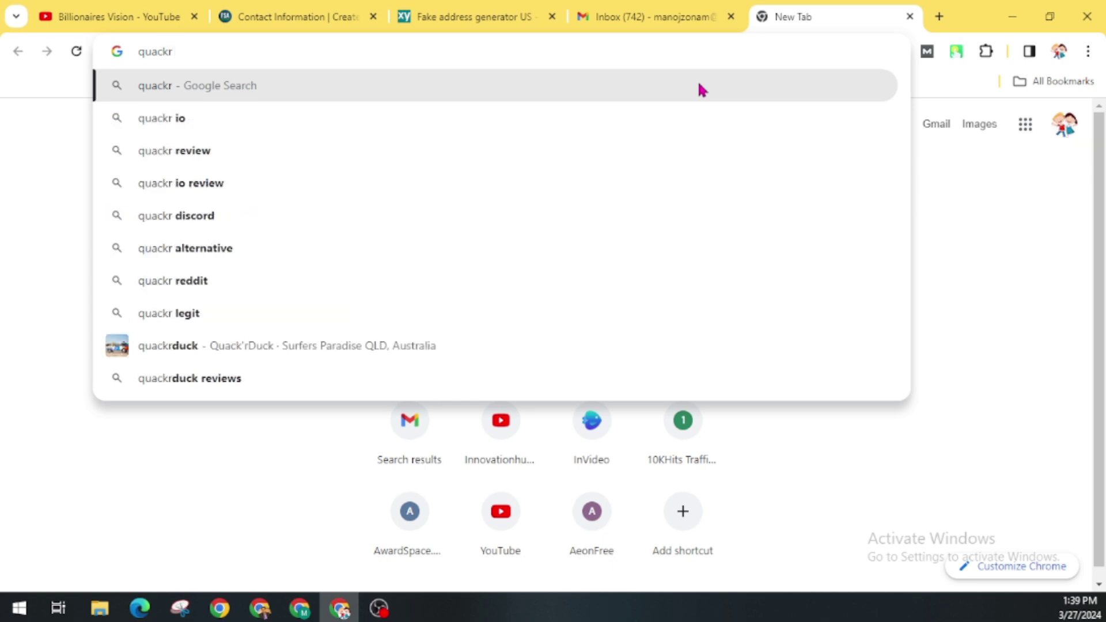
key(Down)
key(Return)
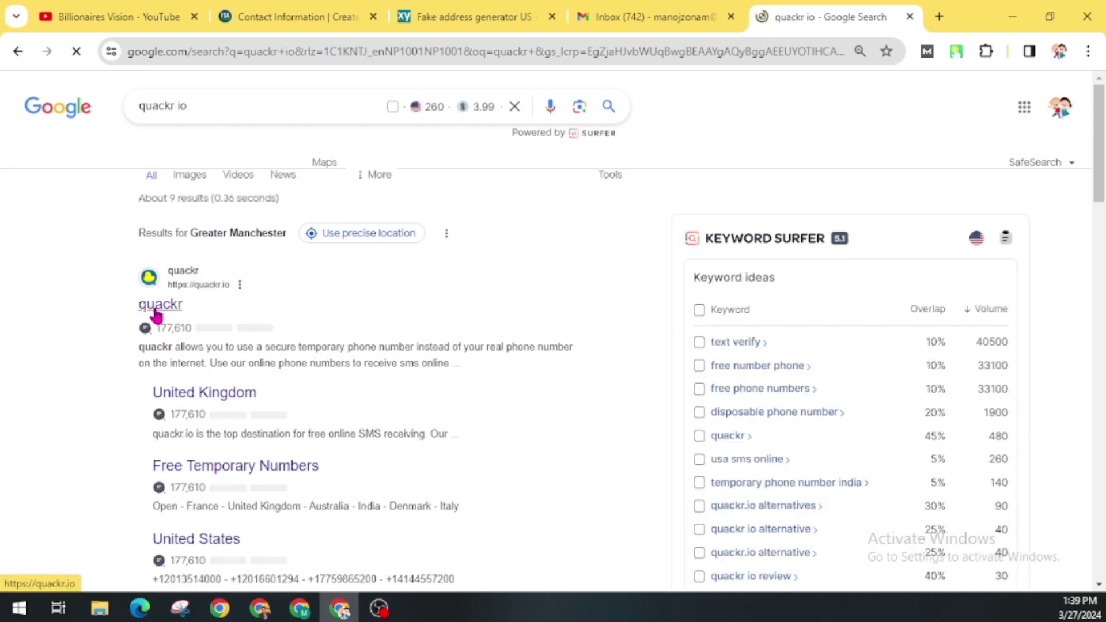
click(273, 291)
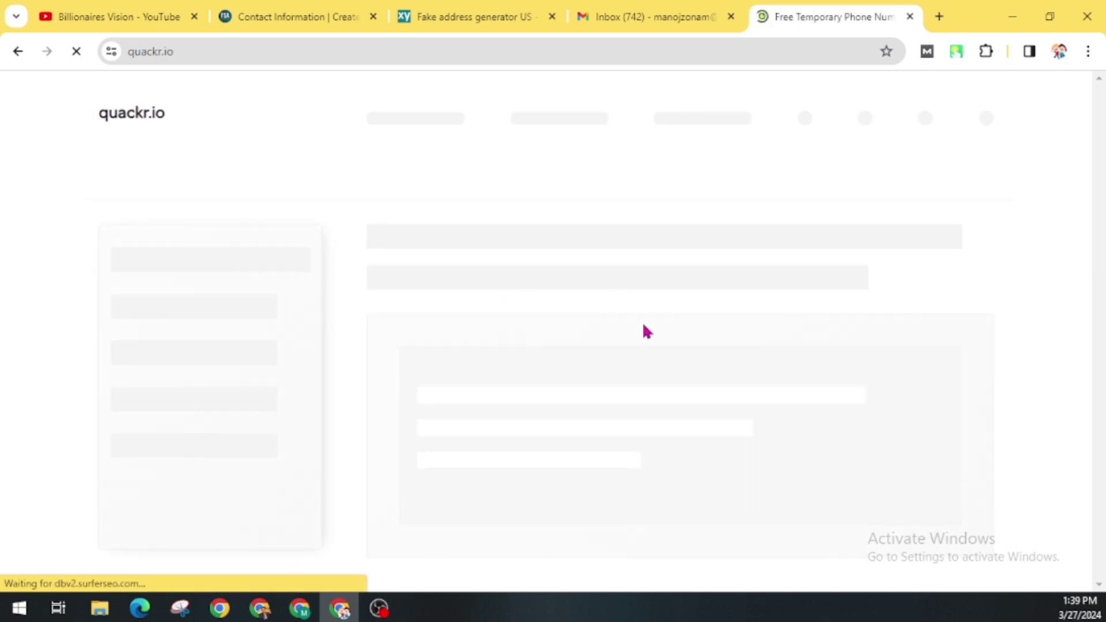
scroll(667, 338, down, 7)
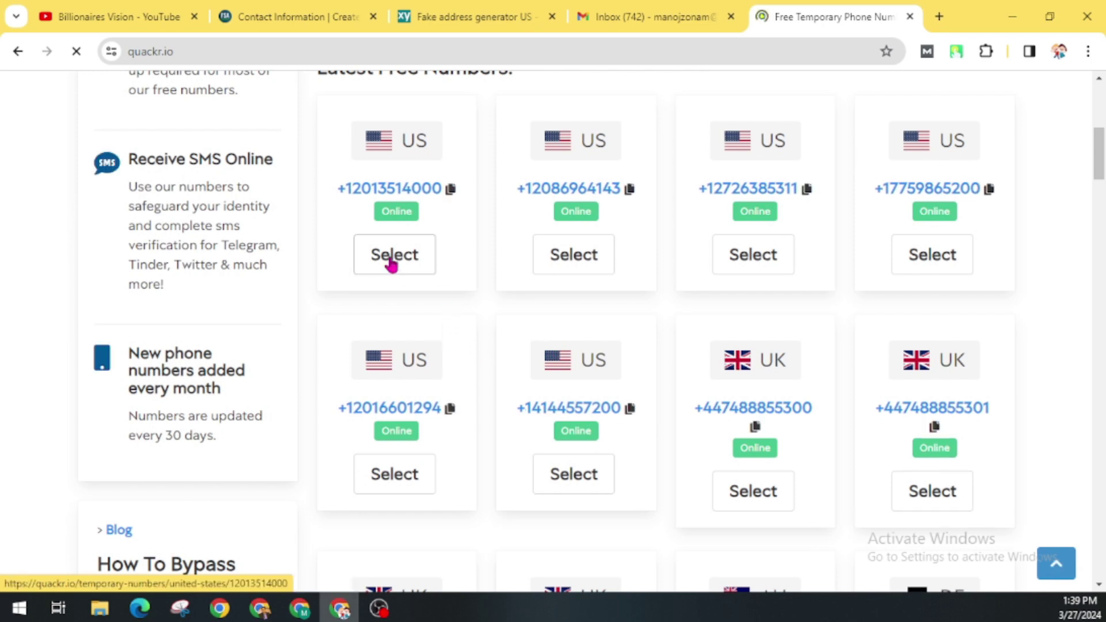
Copy the first free US temporary number and accept the cookie banner.
click(391, 264)
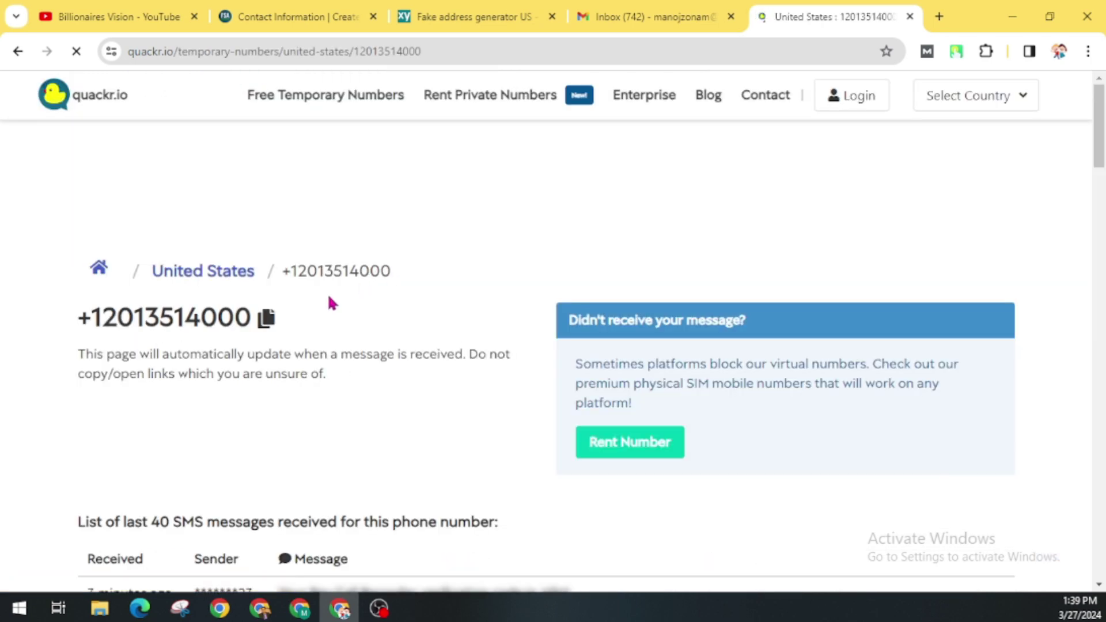
click(266, 318)
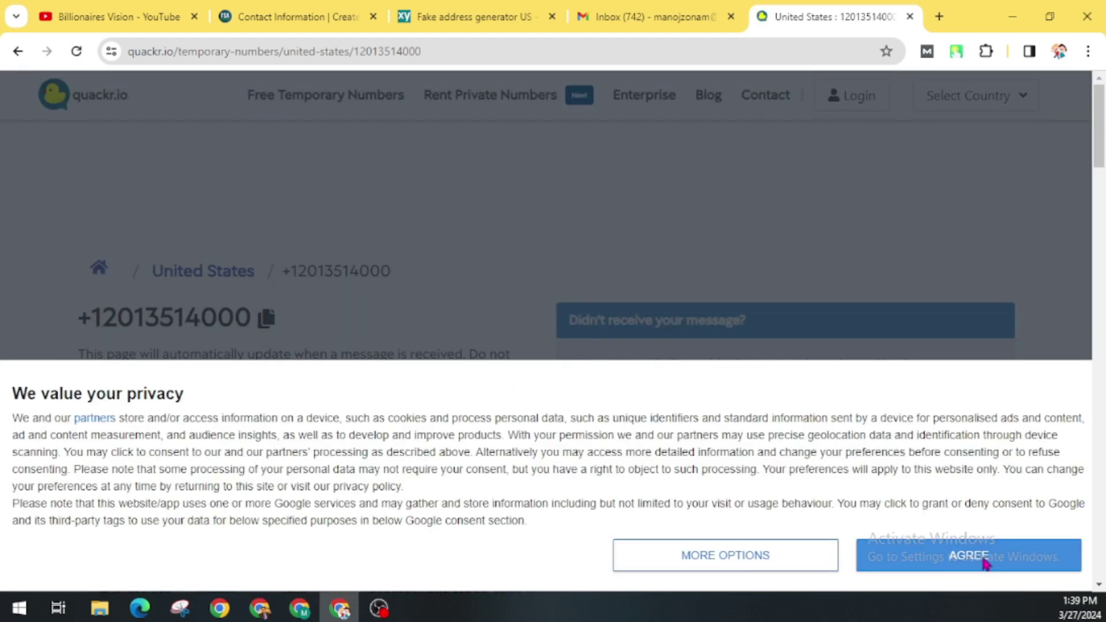
click(973, 555)
scroll(378, 395, down, 2)
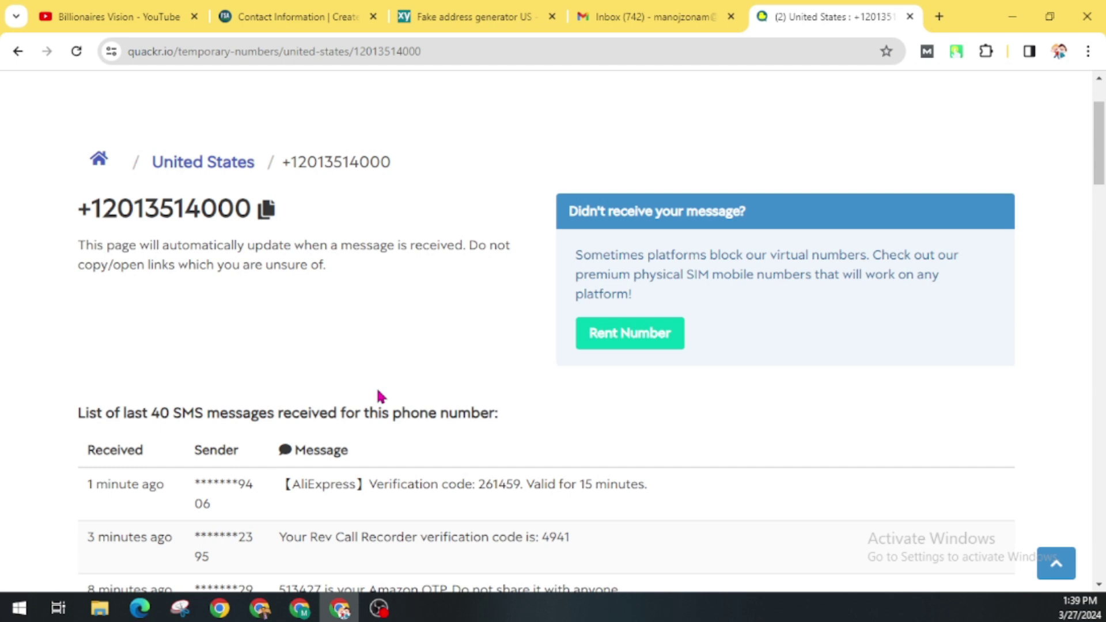
click(309, 27)
Paste the copied number into both Mobile Phone and Confirm Mobile Phone.
click(168, 348)
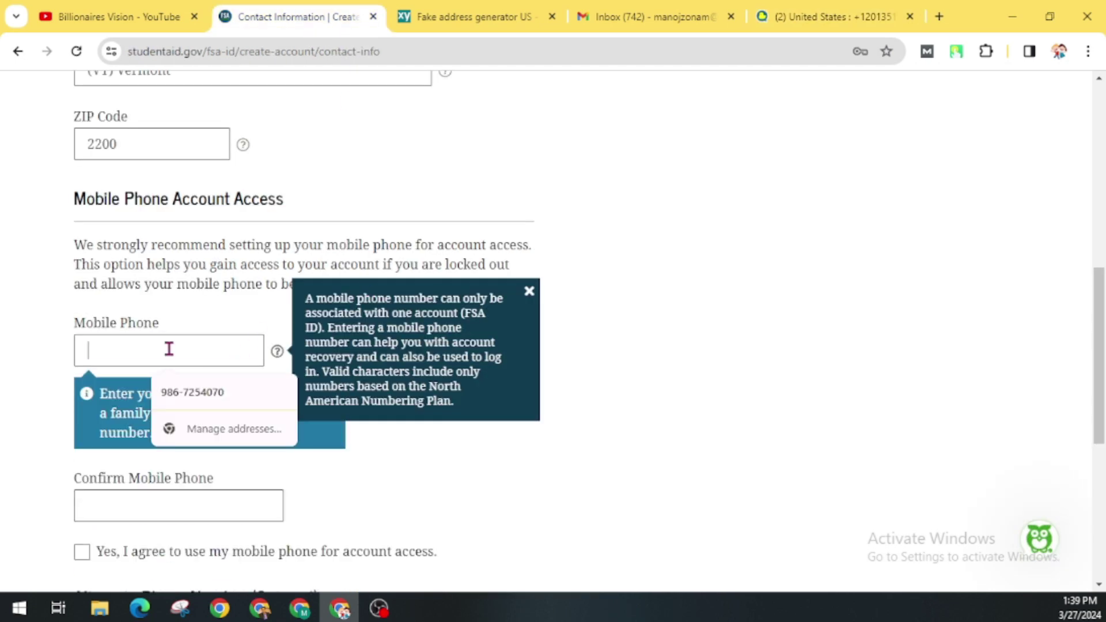
key(ctrl+v)
click(162, 422)
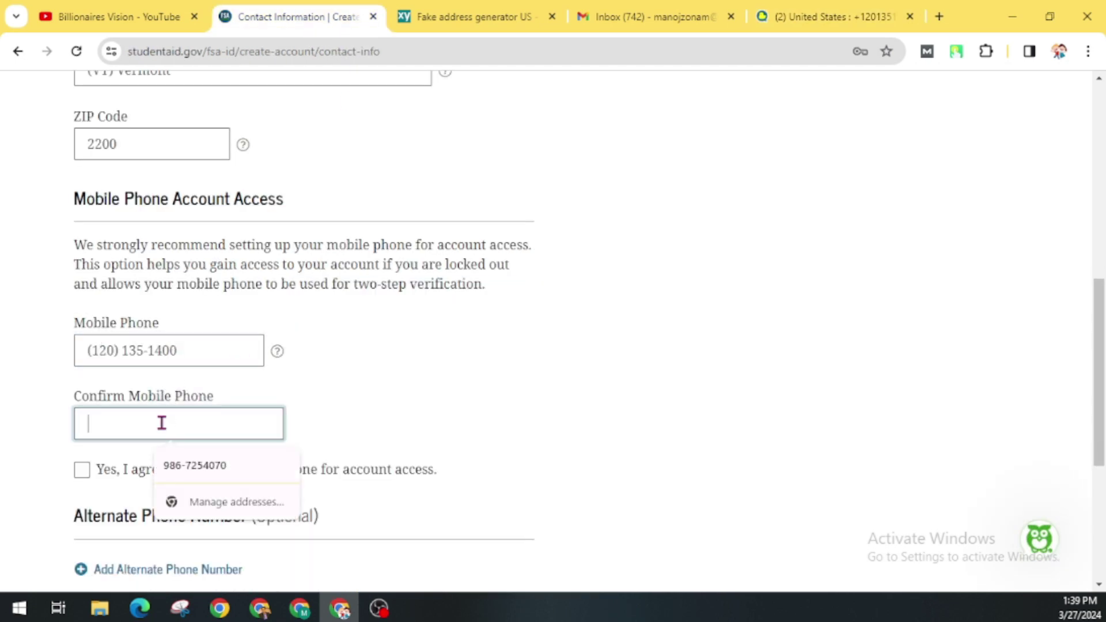
key(ctrl+v)
Agree to using the mobile phone for account access and submit the contact information.
scroll(86, 371, down, 2)
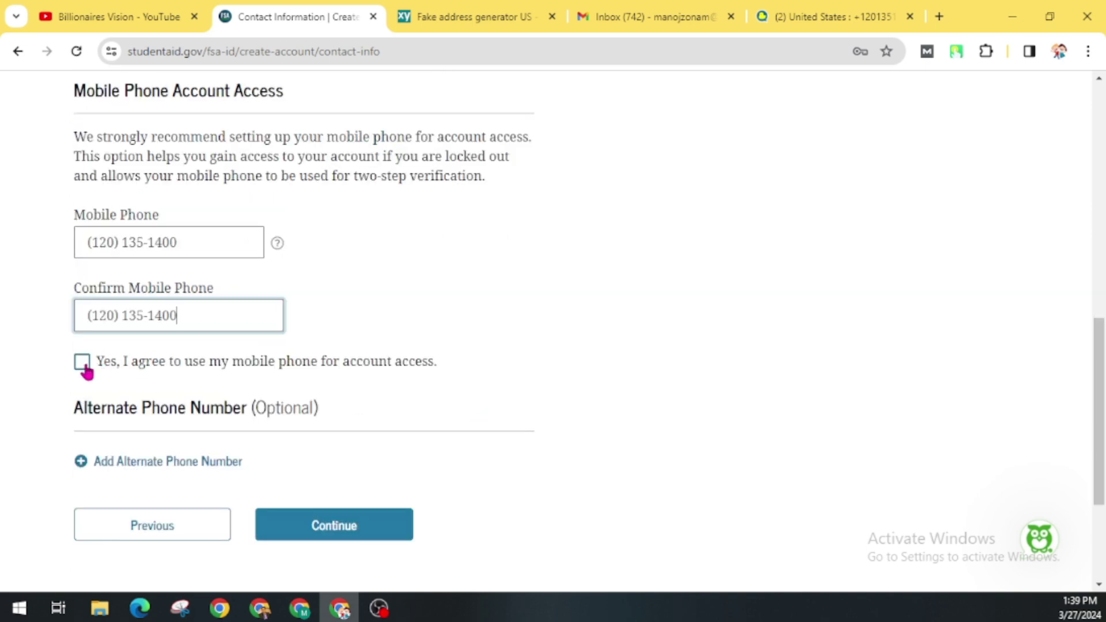
click(83, 363)
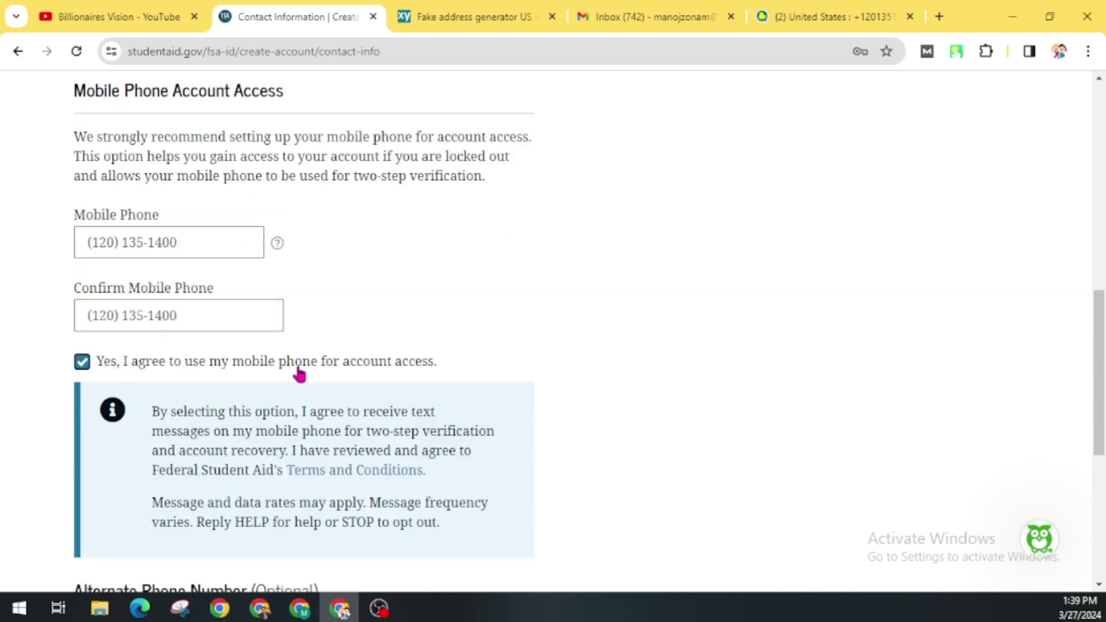
scroll(564, 367, down, 2)
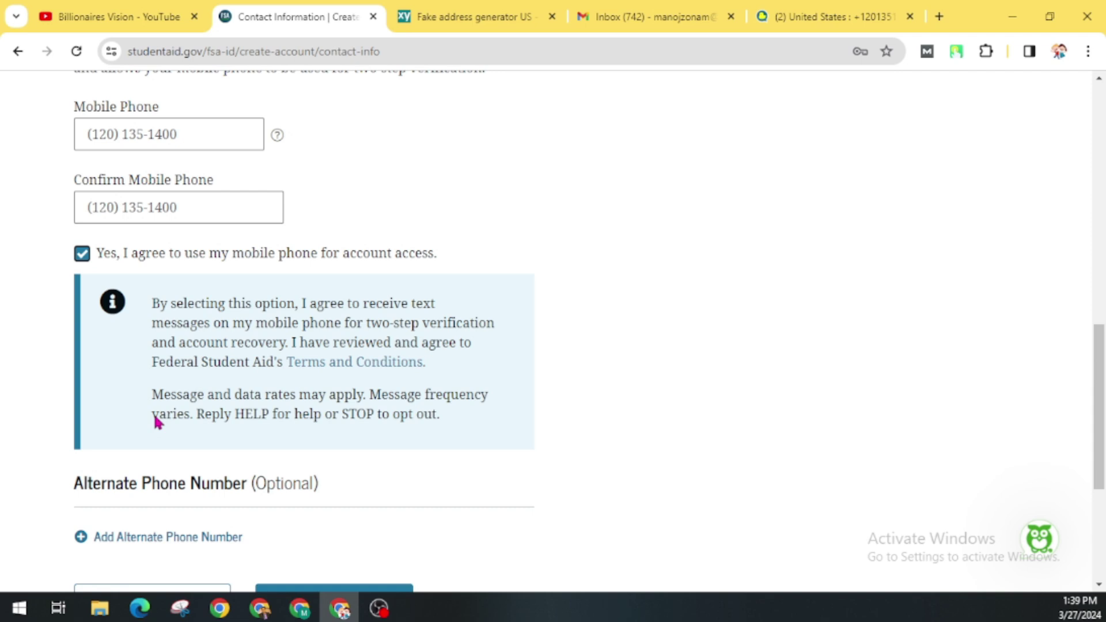
scroll(691, 472, down, 3)
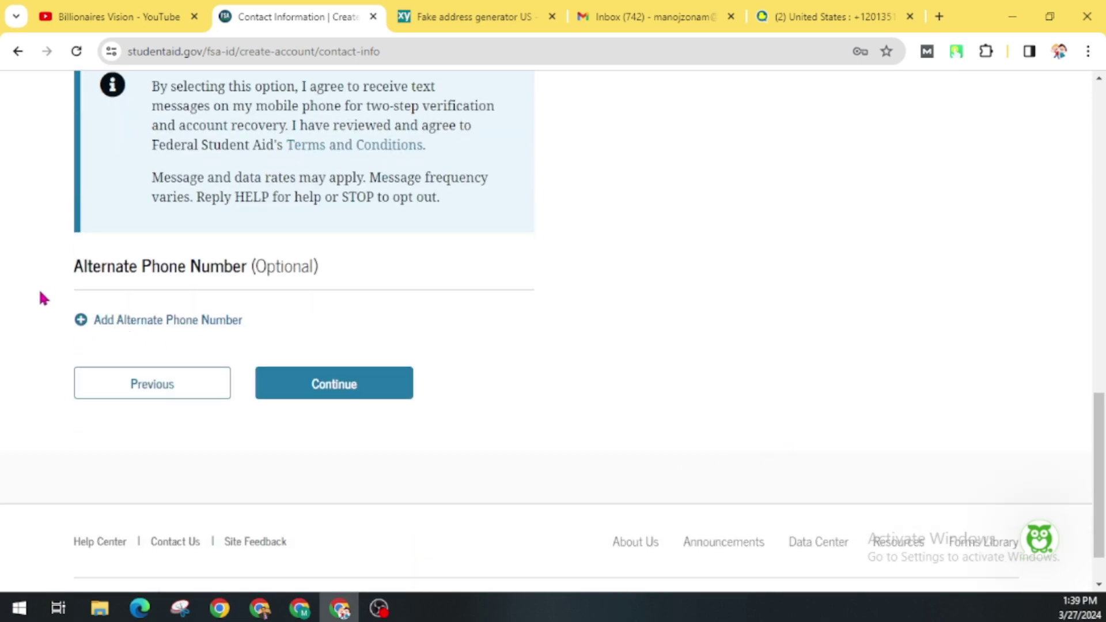
click(307, 391)
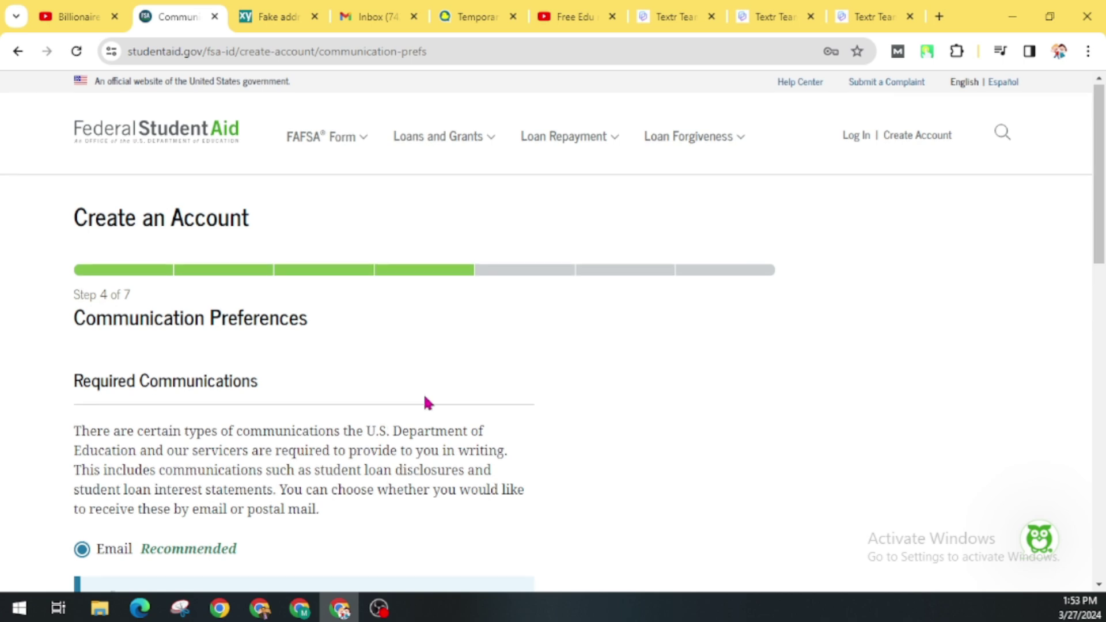
Tick the Email checkbox under Optional Communications on Communication Preferences.
scroll(354, 410, down, 6)
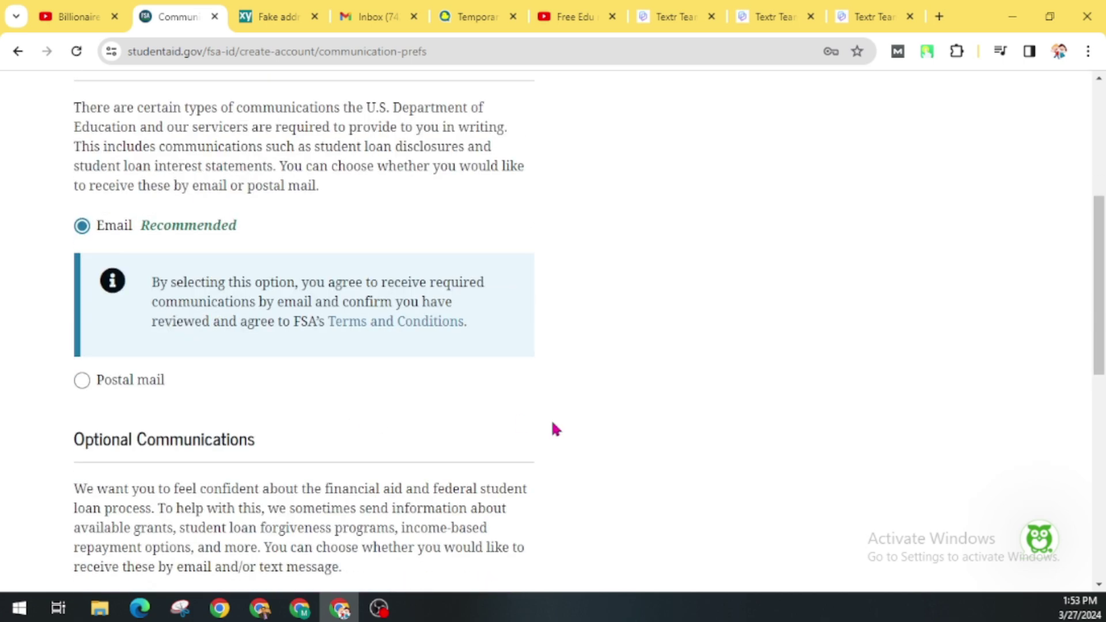
scroll(553, 426, down, 4)
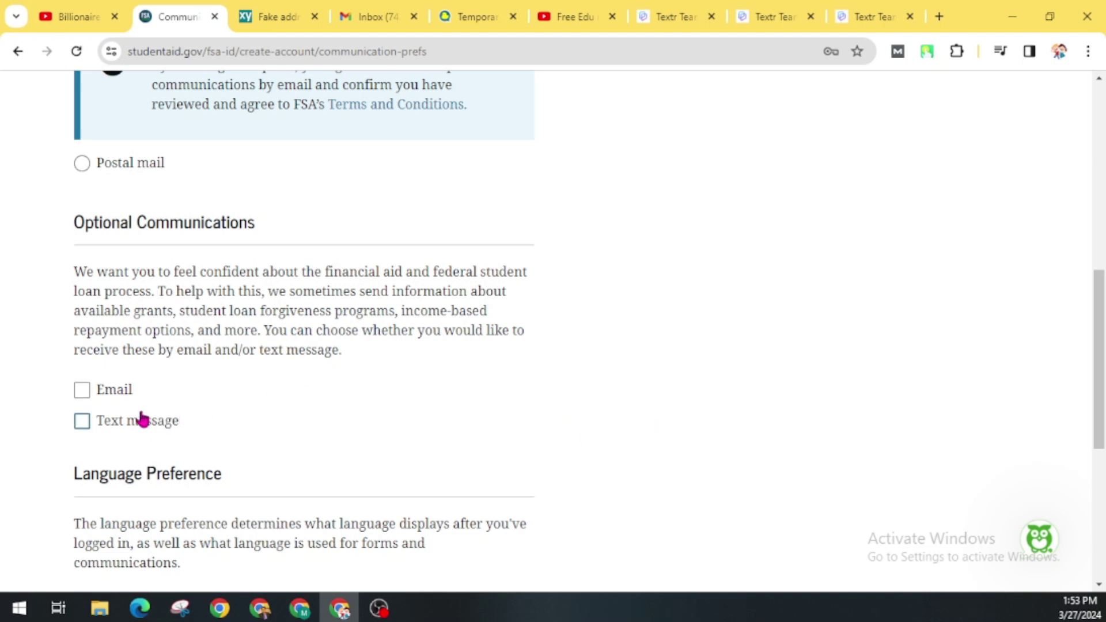
click(82, 391)
scroll(572, 403, down, 4)
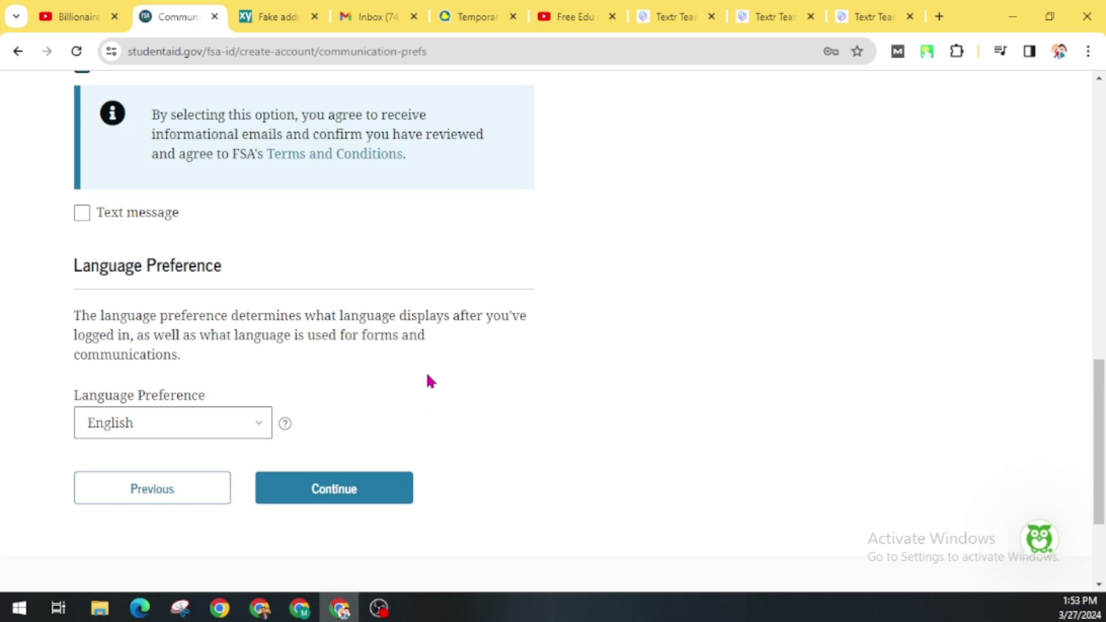
Set Question 1 to 'What was the name of your elementary school?', answer it, and submit the challenge questions.
click(353, 494)
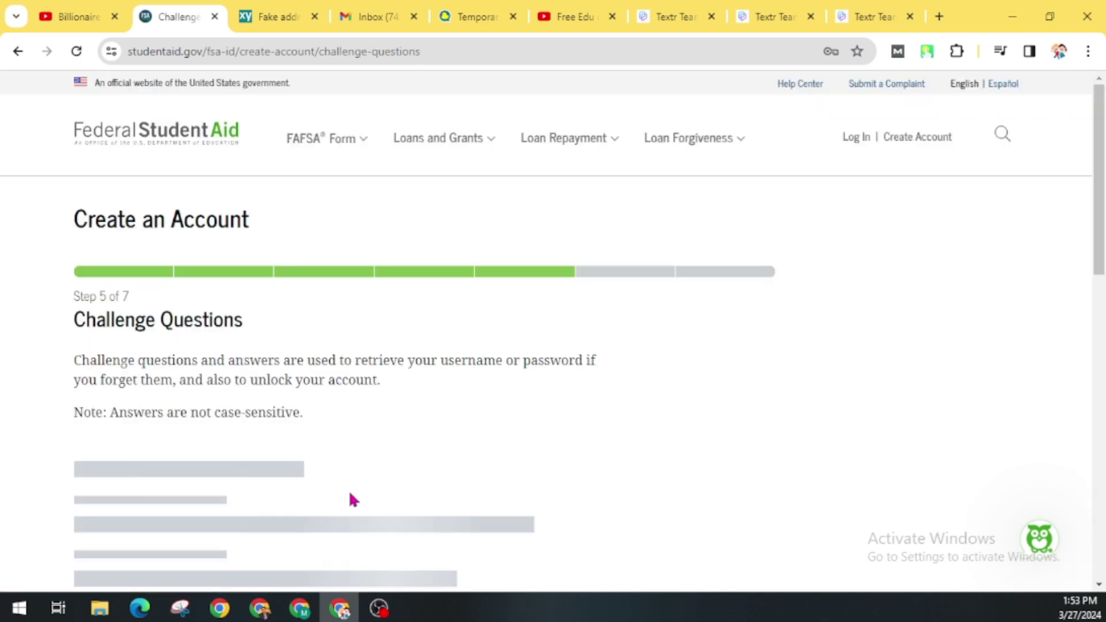
scroll(353, 500, down, 2)
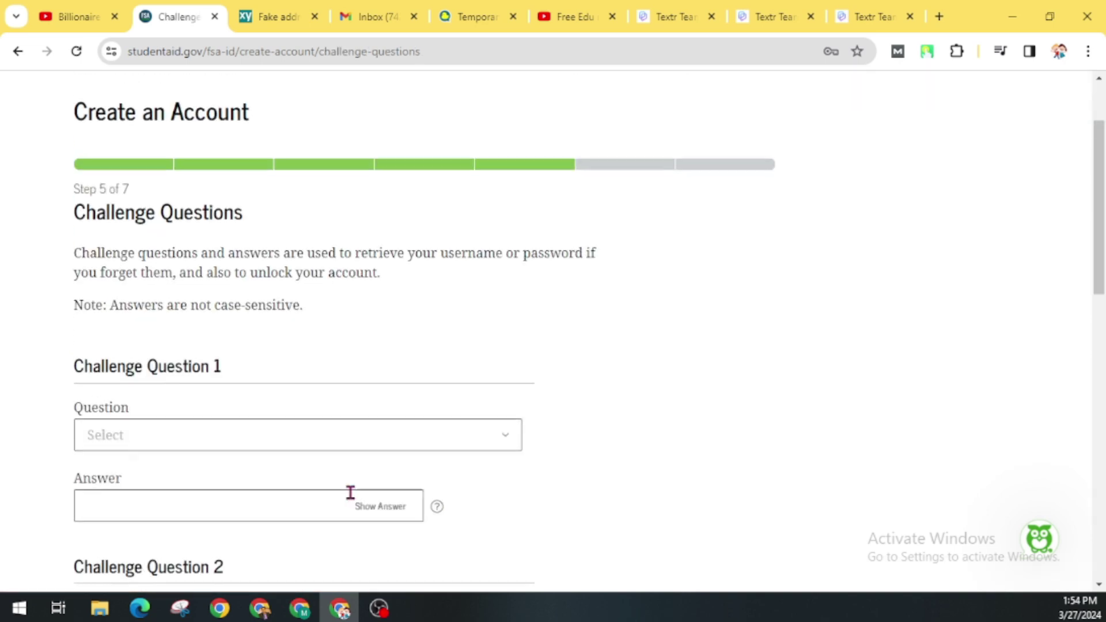
click(275, 444)
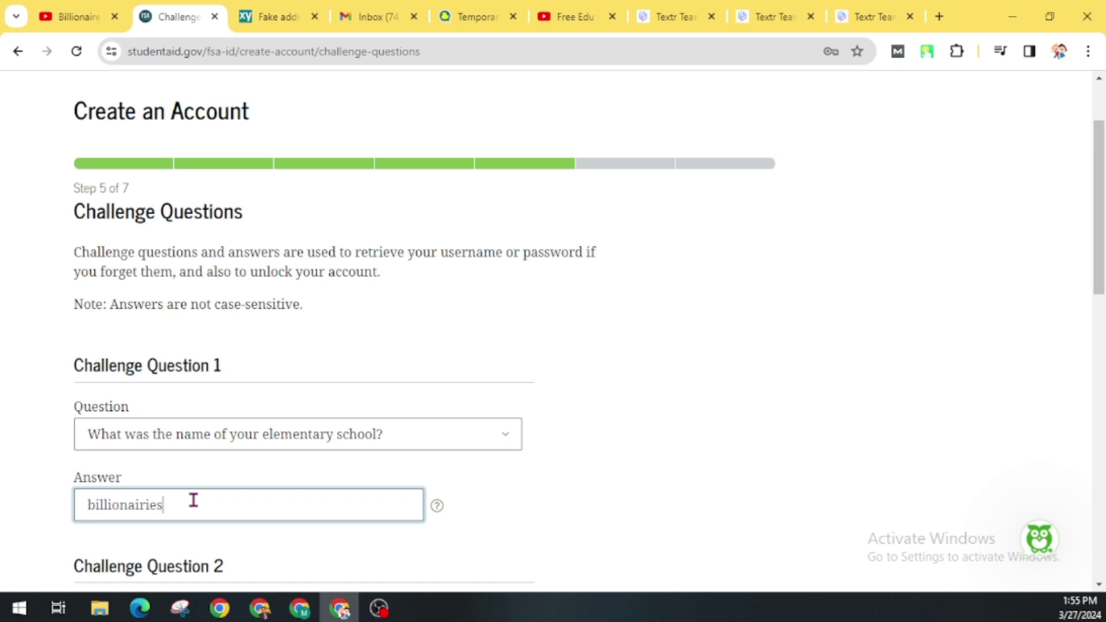
scroll(230, 507, down, 2)
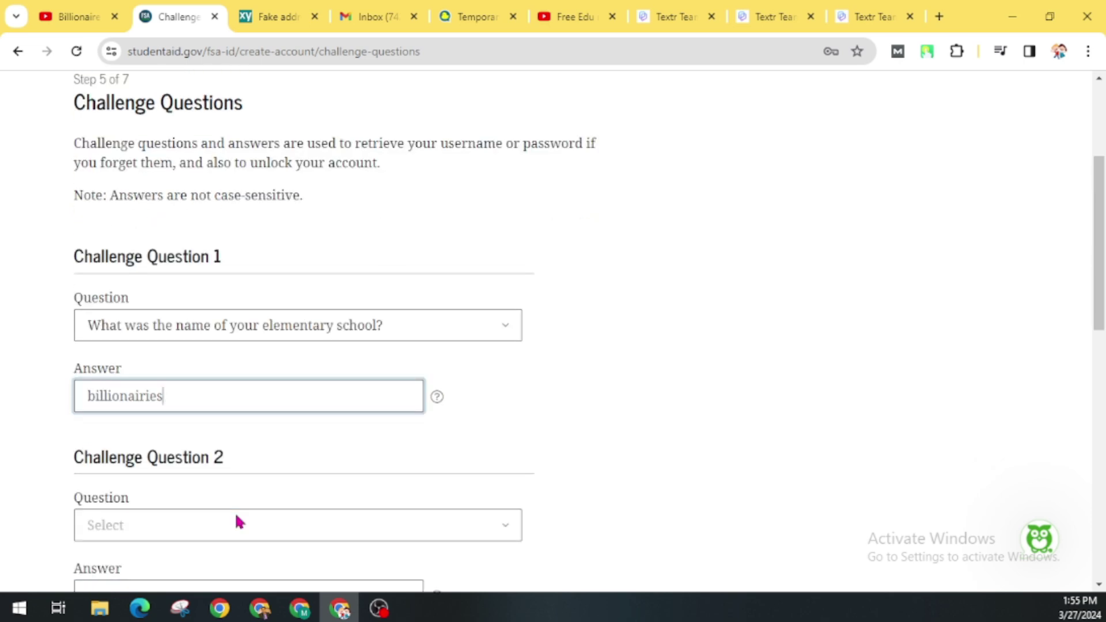
scroll(327, 461, down, 6)
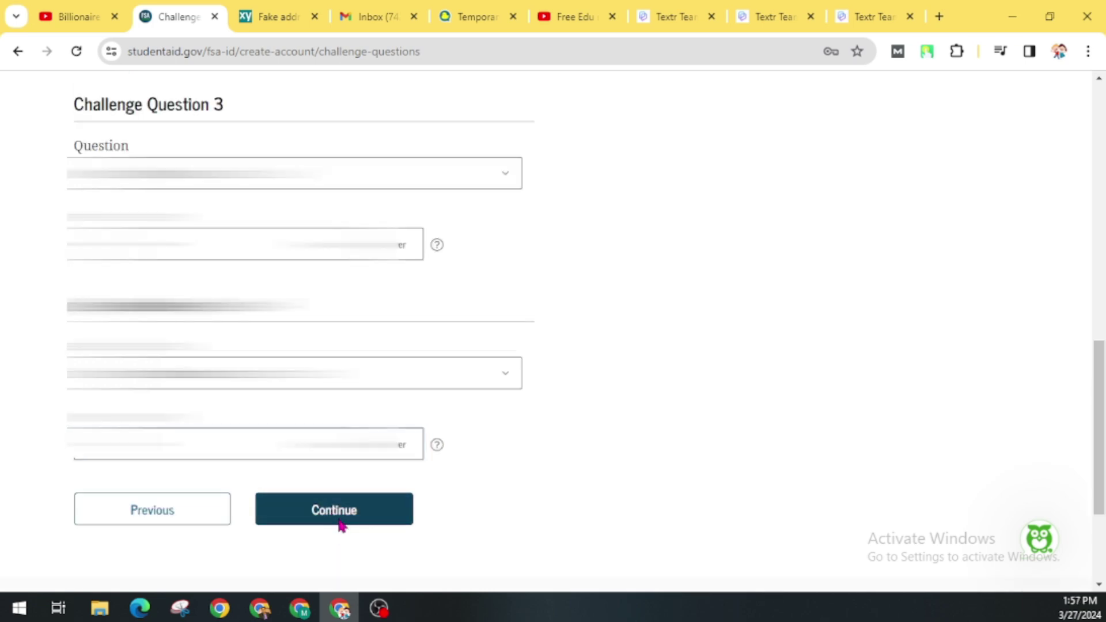
click(338, 523)
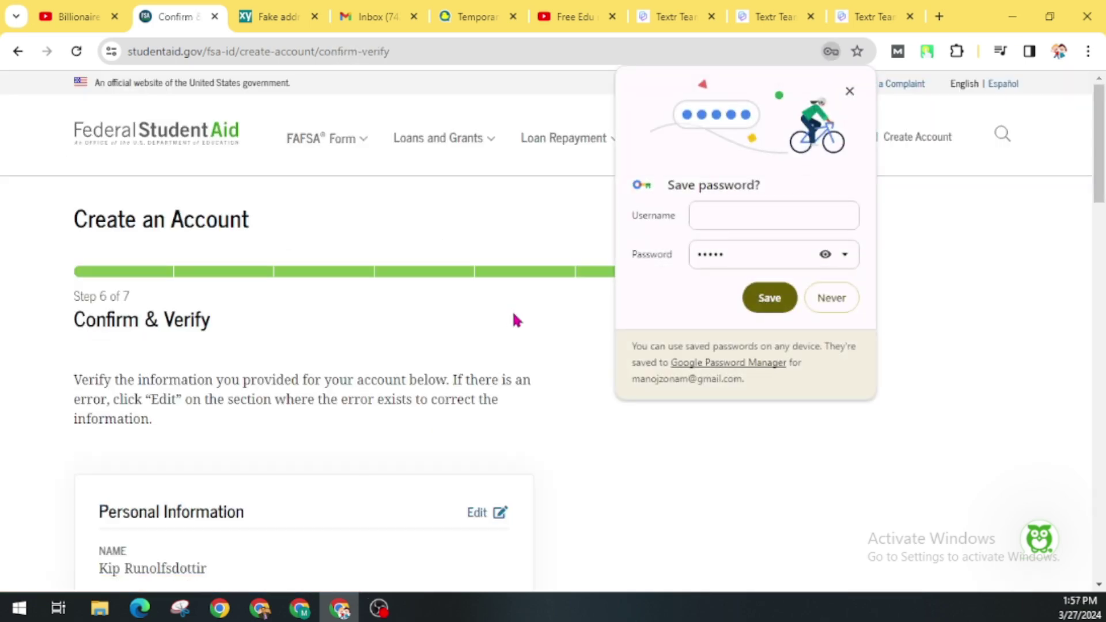
Dismiss the save-password offer, review Confirm & Verify, accept the terms and conditions, and continue.
click(849, 91)
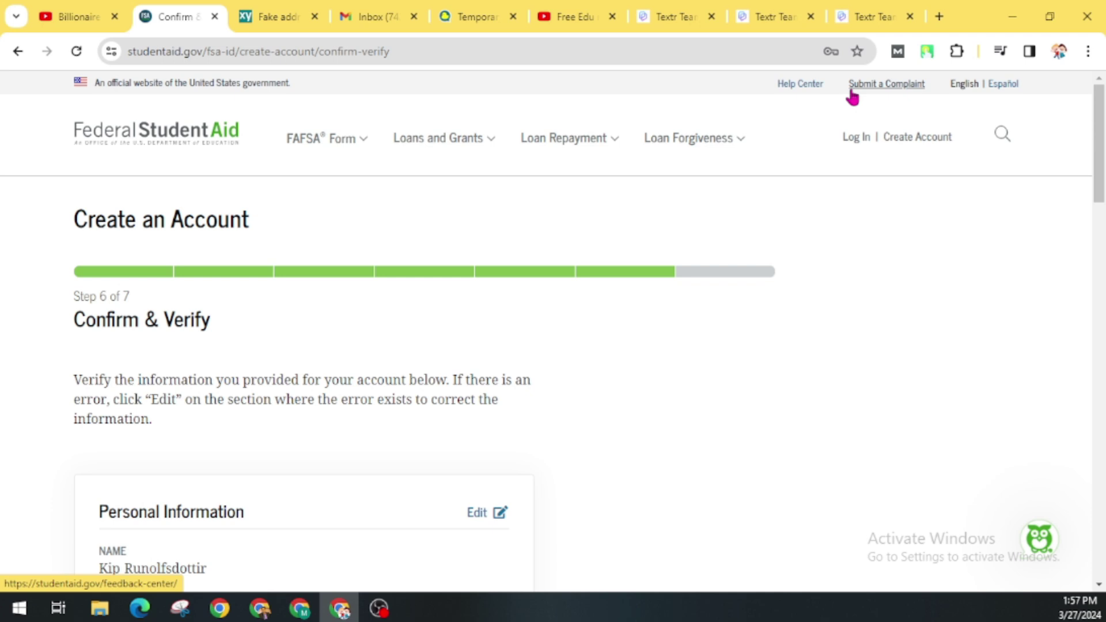
scroll(809, 314, down, 3)
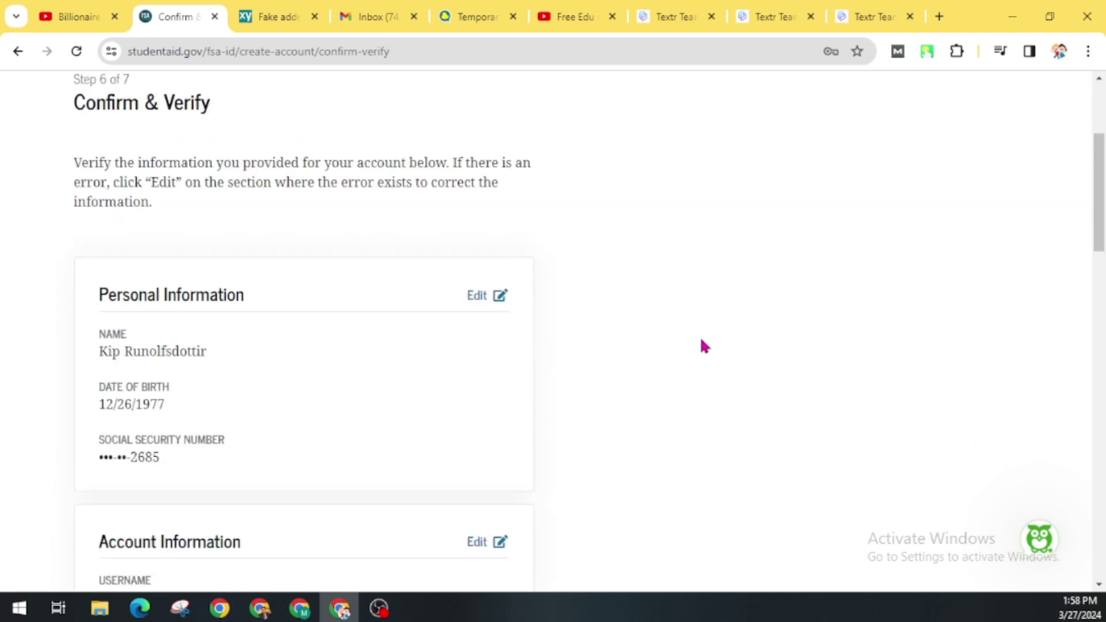
scroll(701, 341, down, 7)
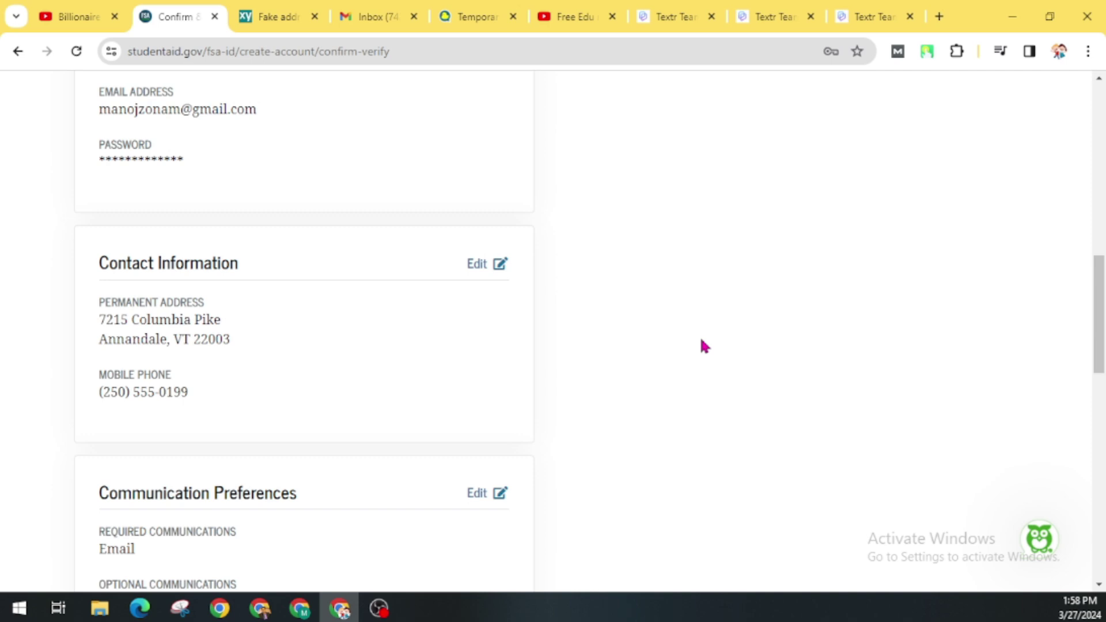
scroll(703, 345, down, 10)
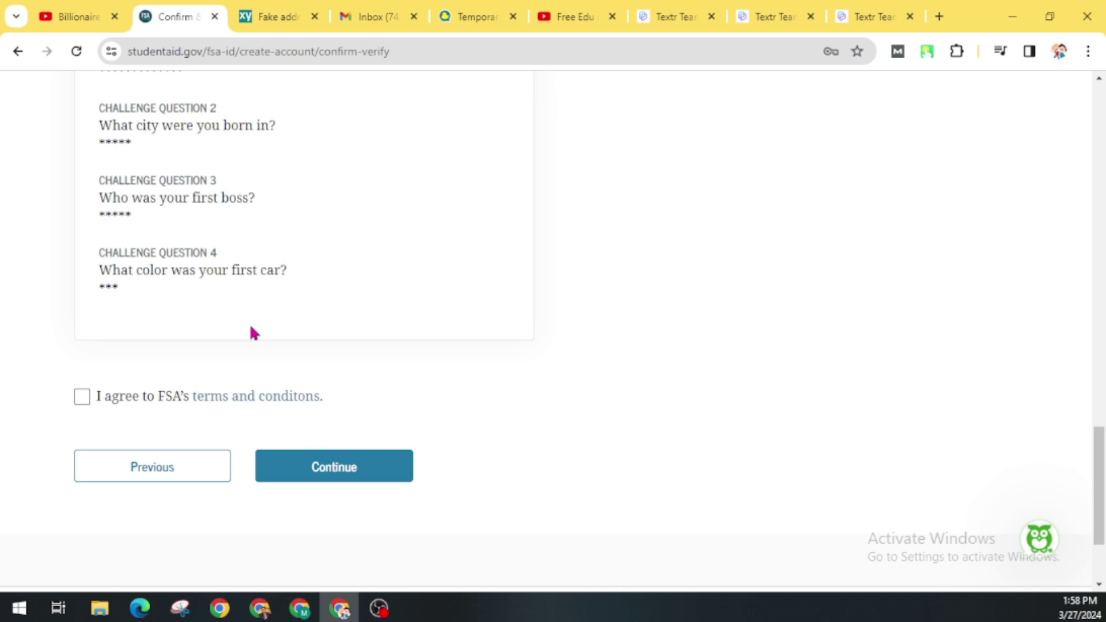
click(88, 400)
click(350, 475)
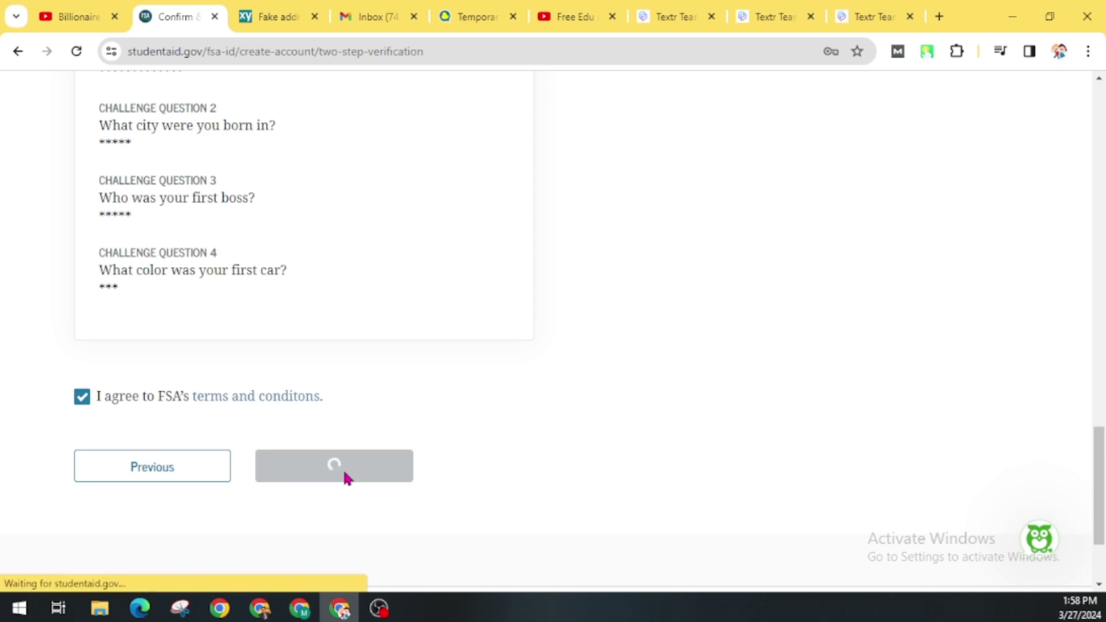
Request the Email Verification code, then go to the Gmail inbox tab.
scroll(346, 478, down, 5)
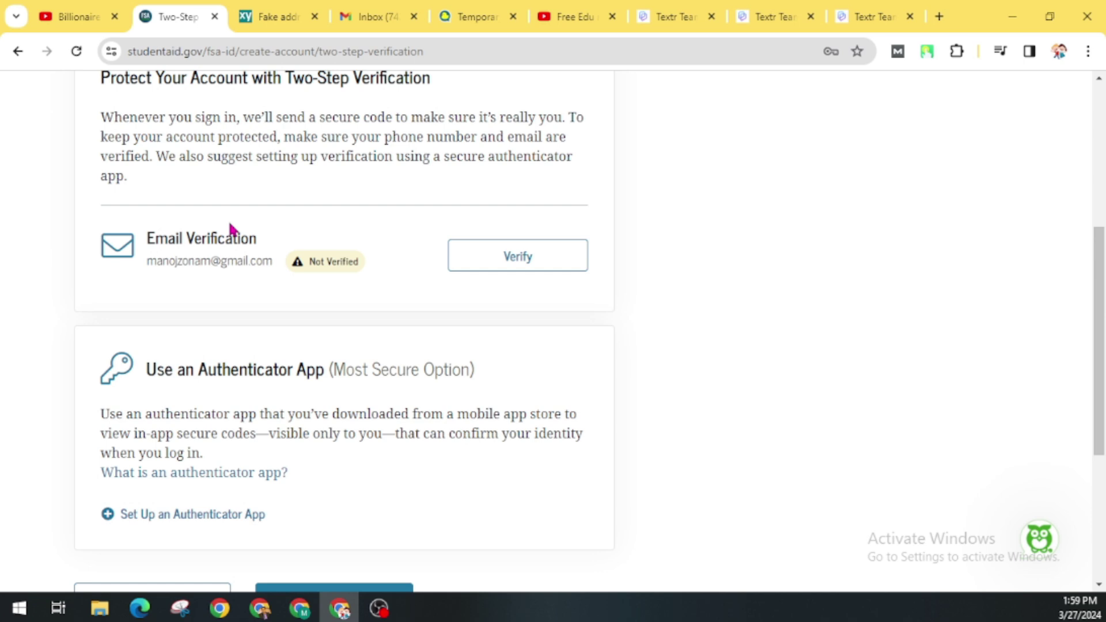
scroll(232, 230, down, 2)
scroll(233, 234, up, 2)
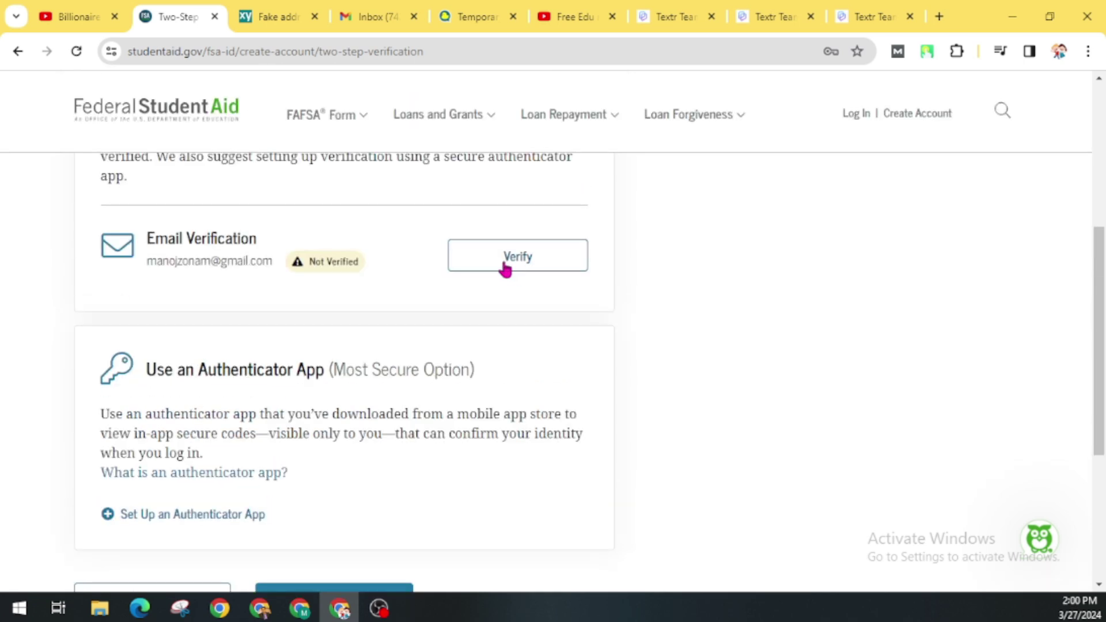
click(504, 266)
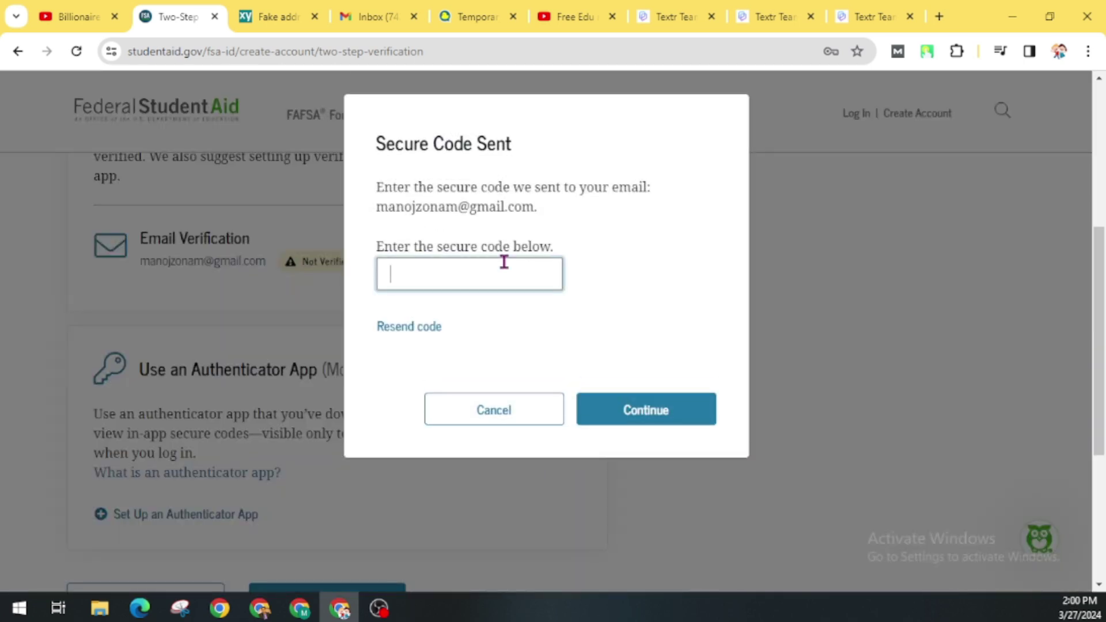
click(379, 19)
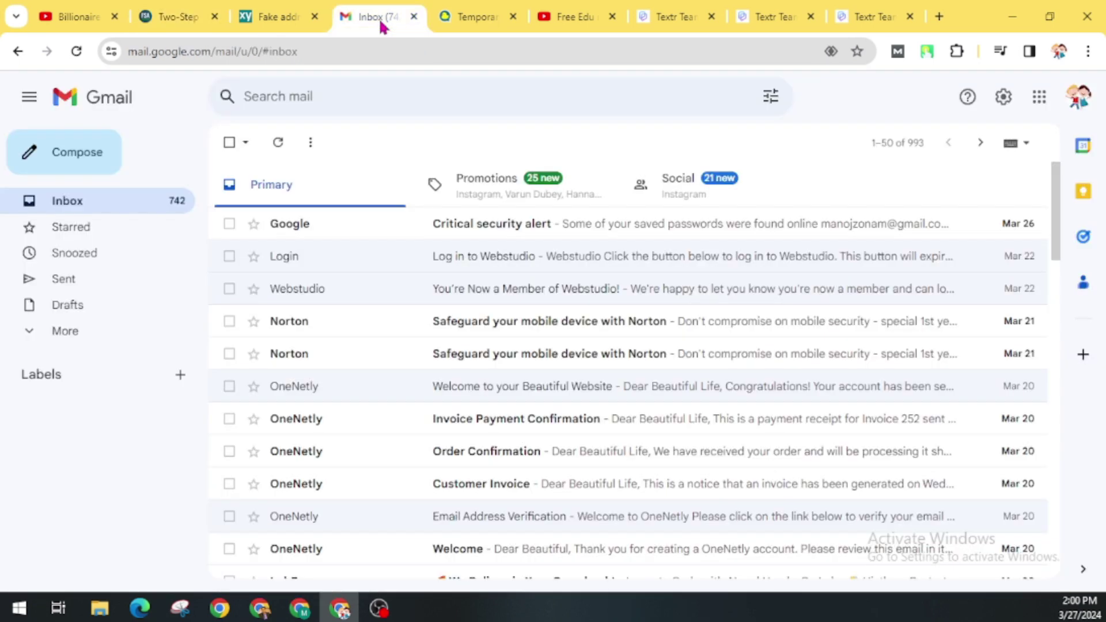
Refresh until 'Verify Your FSA ID Email Address' arrives, open it, and select the secure code.
click(279, 143)
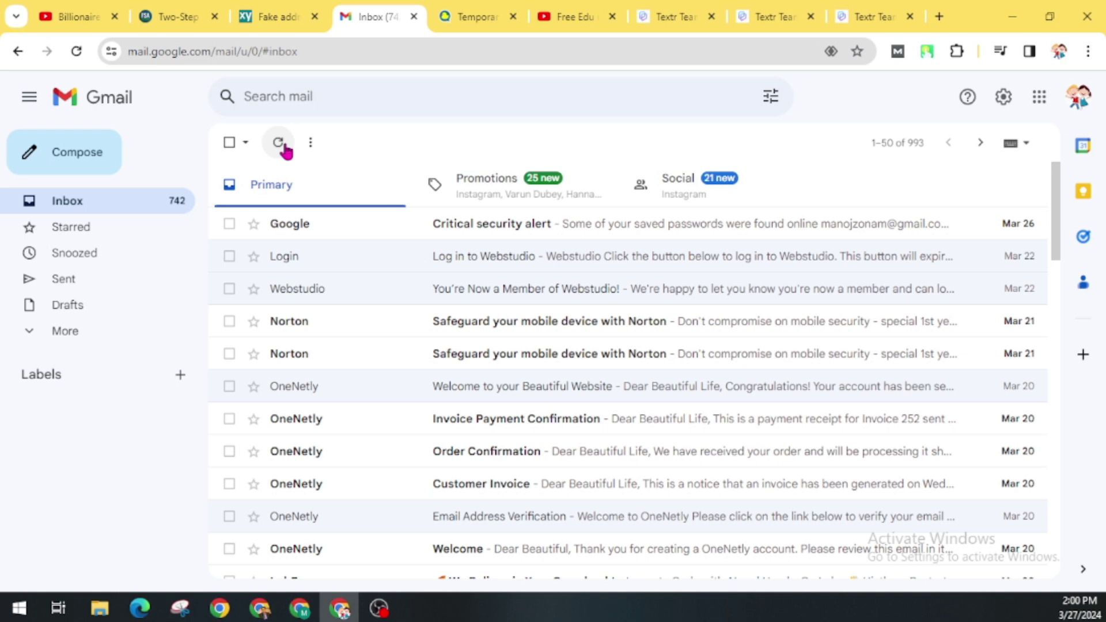
click(279, 144)
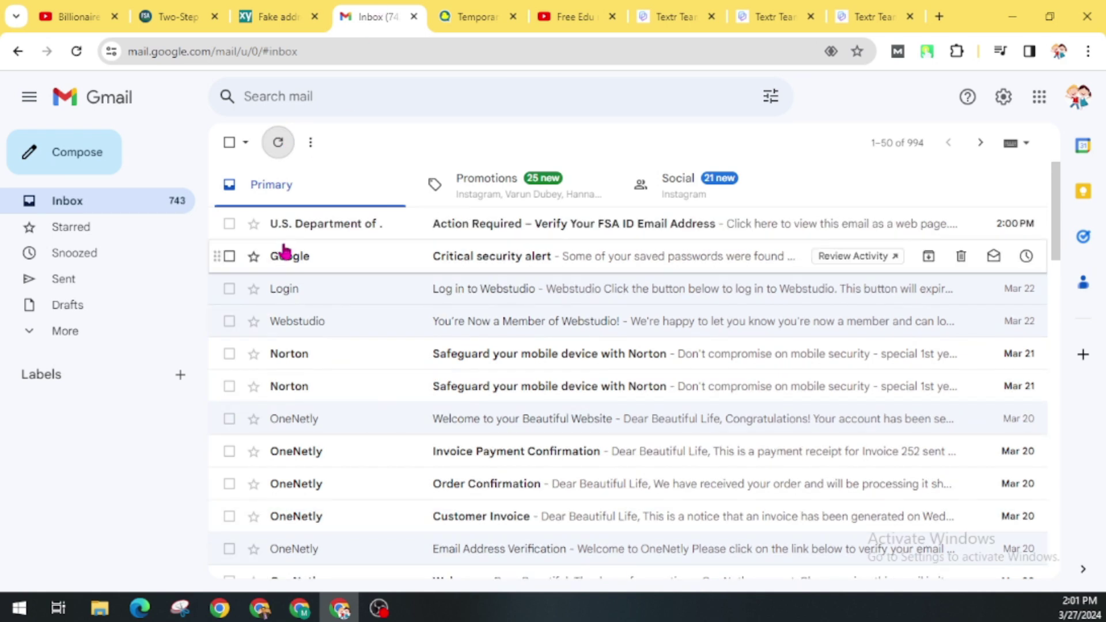
click(320, 238)
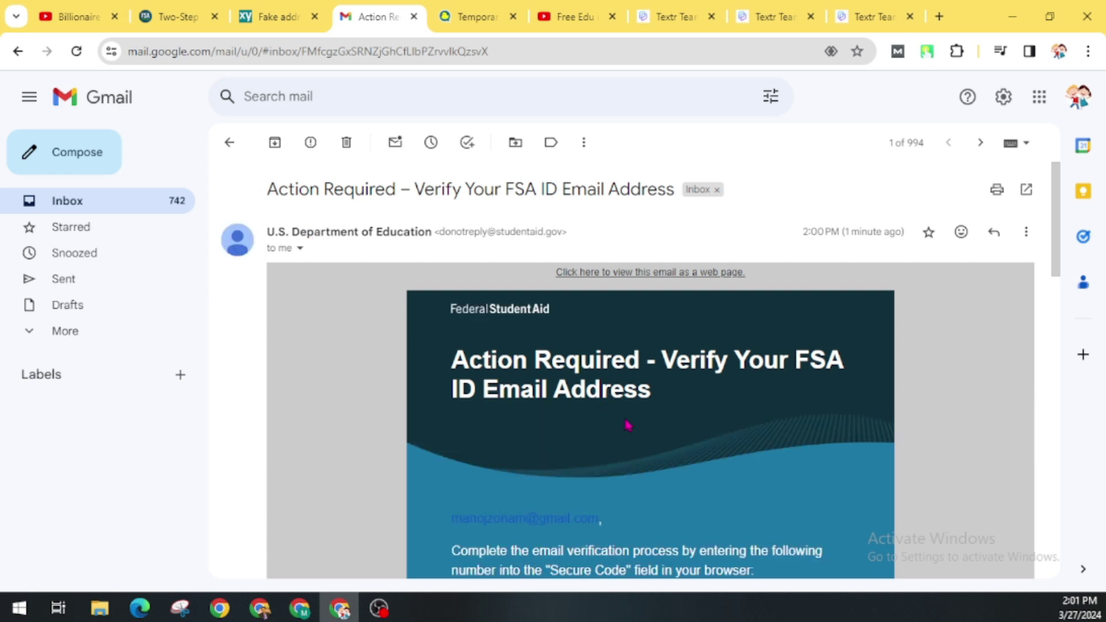
scroll(644, 438, down, 4)
drag(615, 385, 698, 388)
key(ctrl+c)
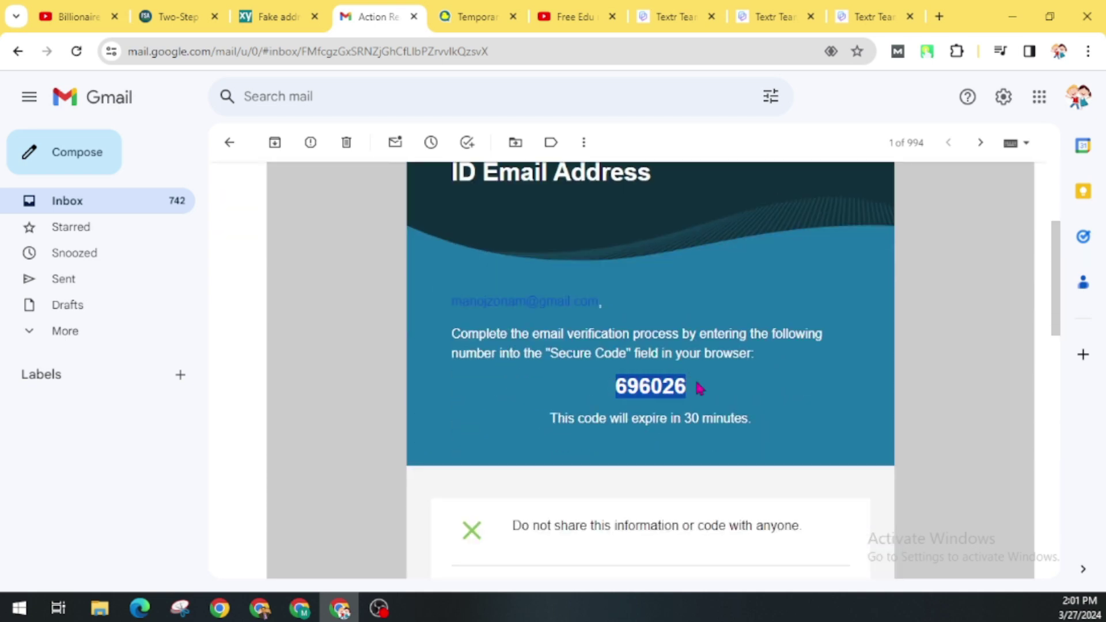
Paste the secure code on the studentaid.gov tab to verify the email.
click(190, 23)
key(ctrl+v)
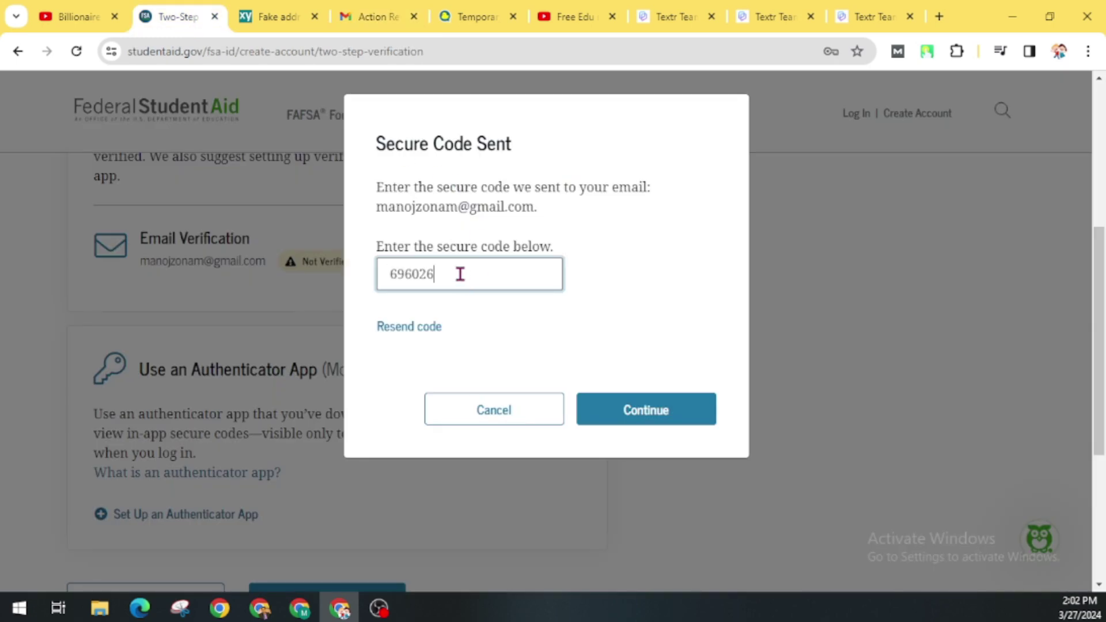
click(659, 410)
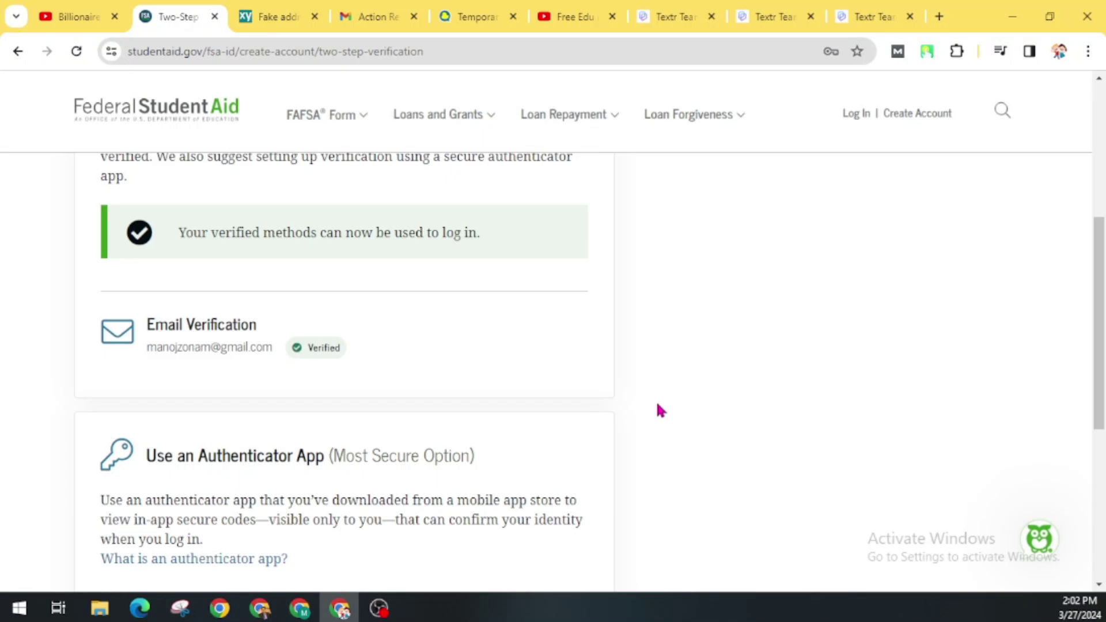
scroll(469, 406, down, 2)
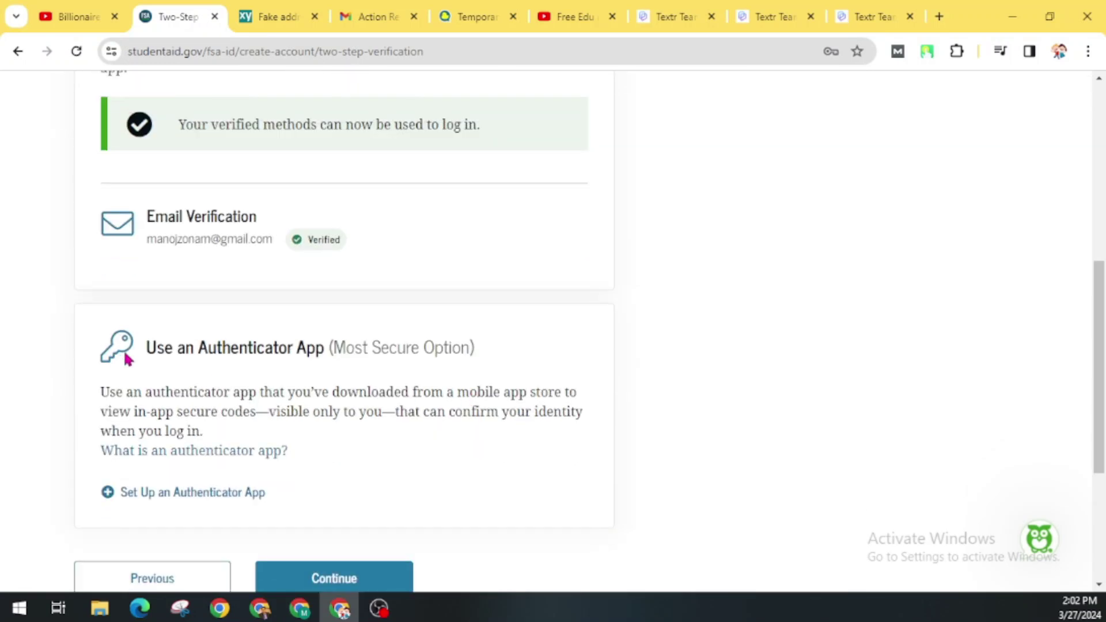
scroll(393, 408, down, 2)
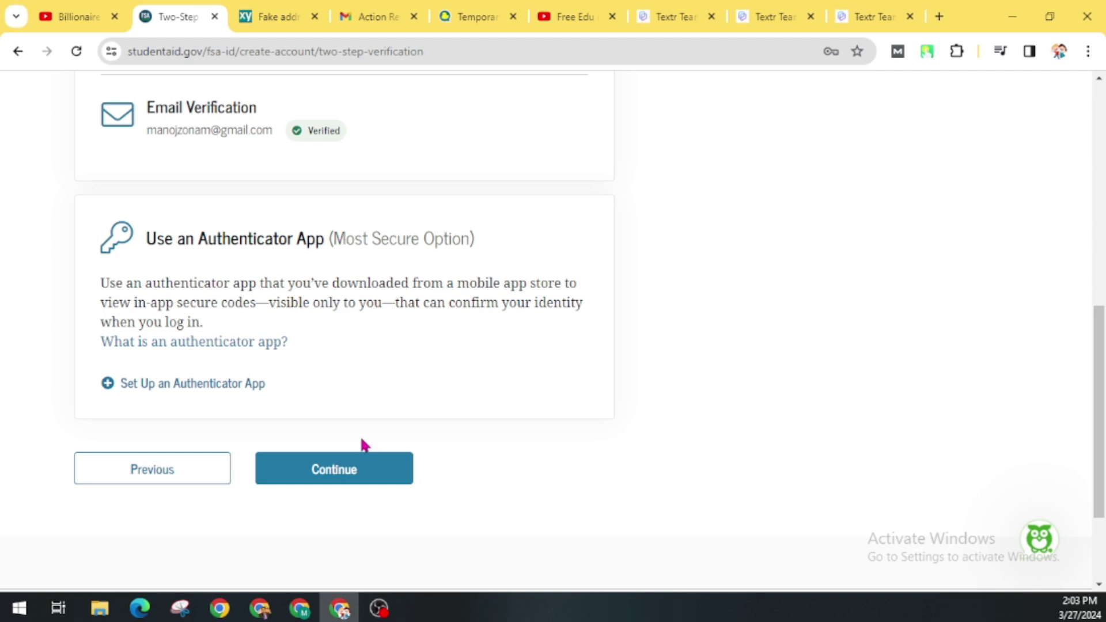
Acknowledge the backup code is stored and finish creating the account.
click(355, 473)
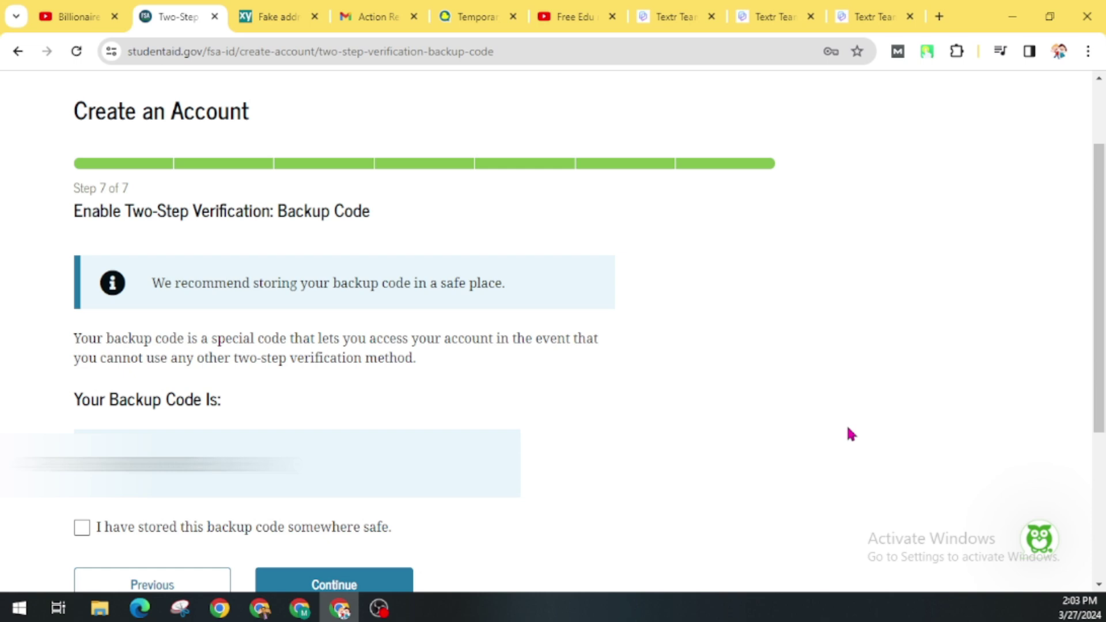
scroll(851, 433, down, 4)
click(81, 314)
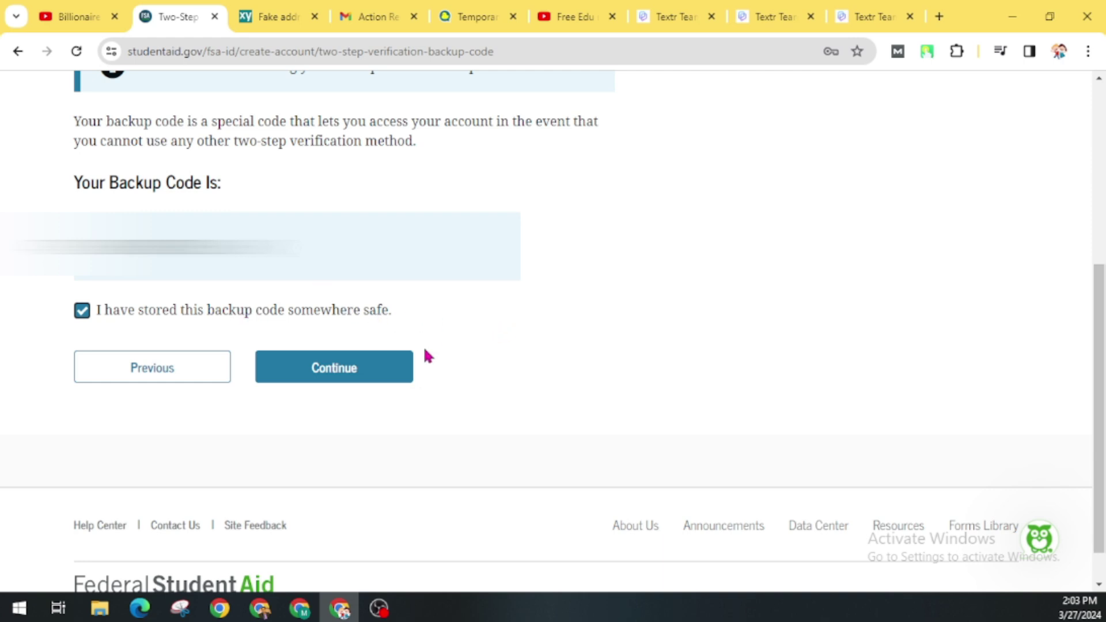
click(362, 379)
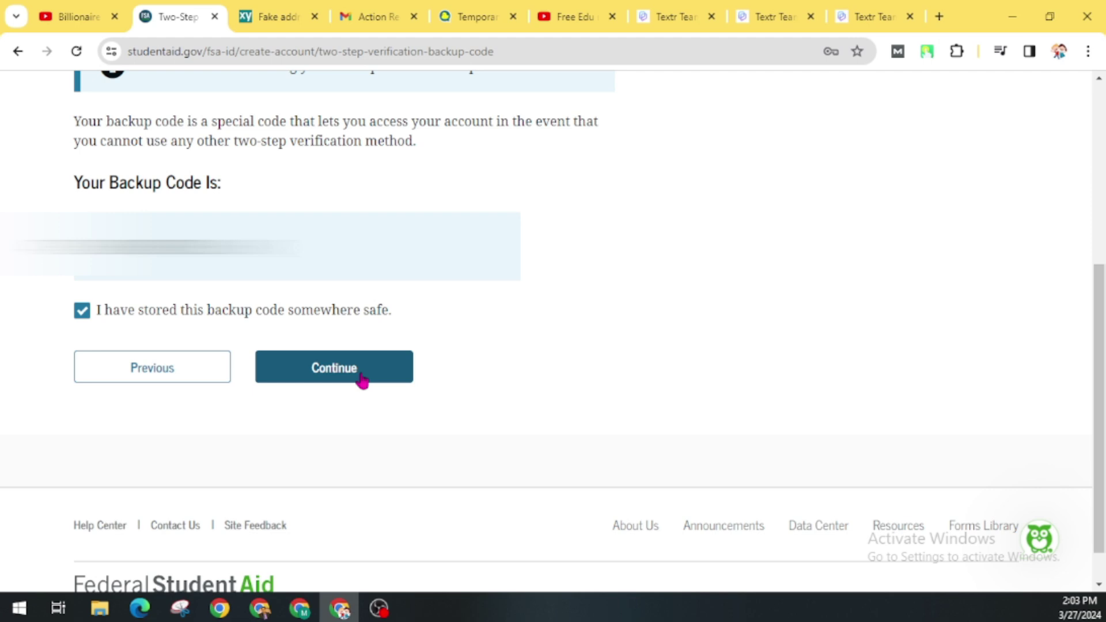
drag(109, 246, 499, 244)
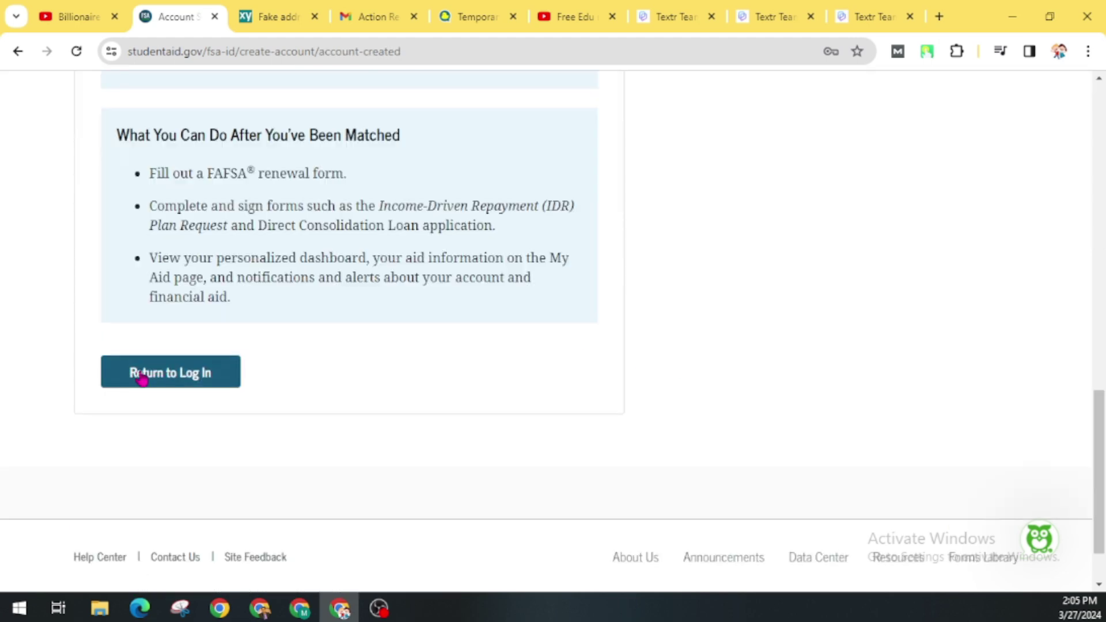
Log in with the saved username and password, and have a login code sent by email.
click(141, 375)
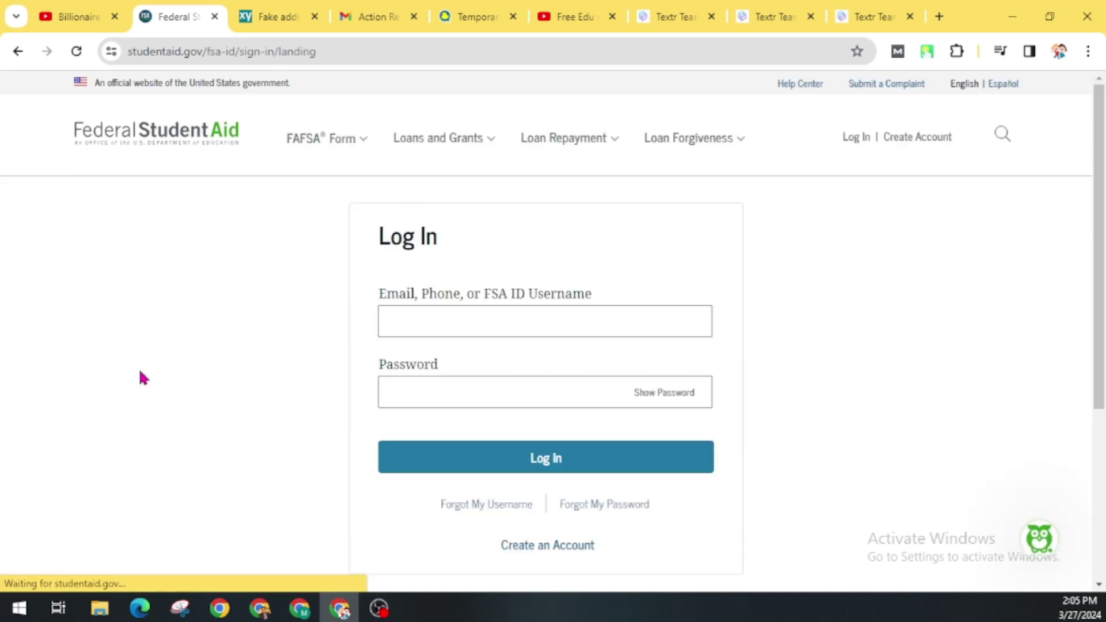
click(448, 311)
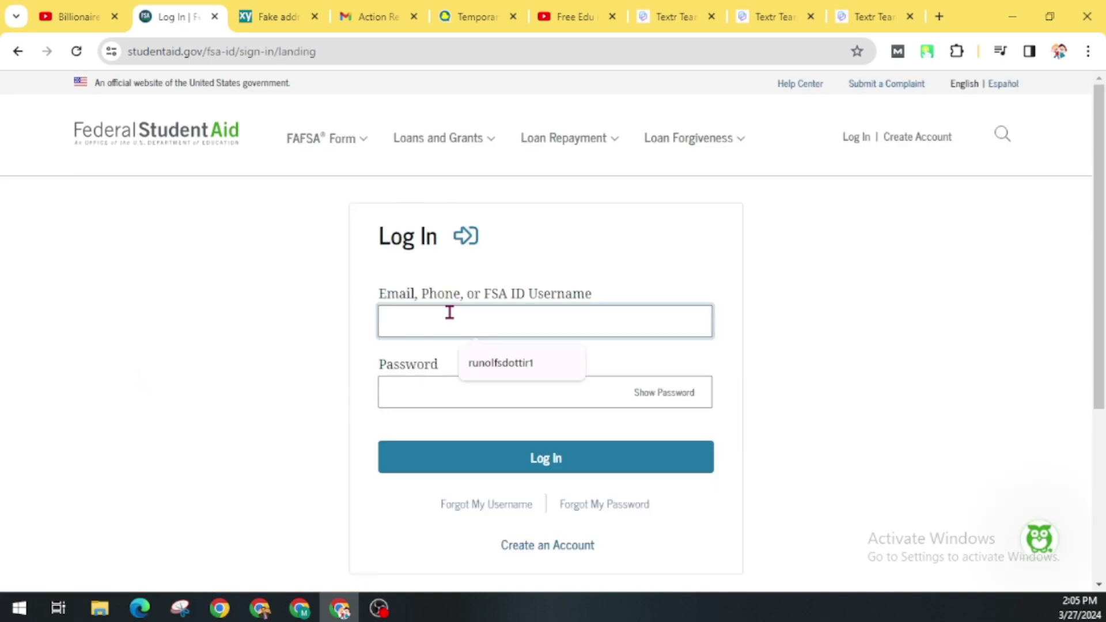
click(500, 362)
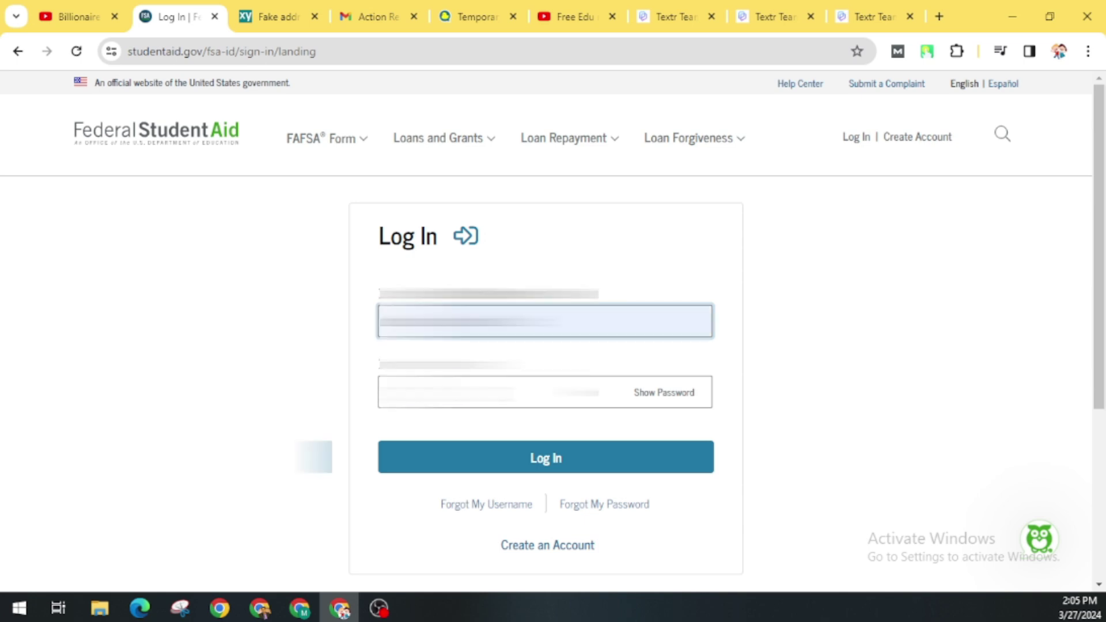
click(555, 468)
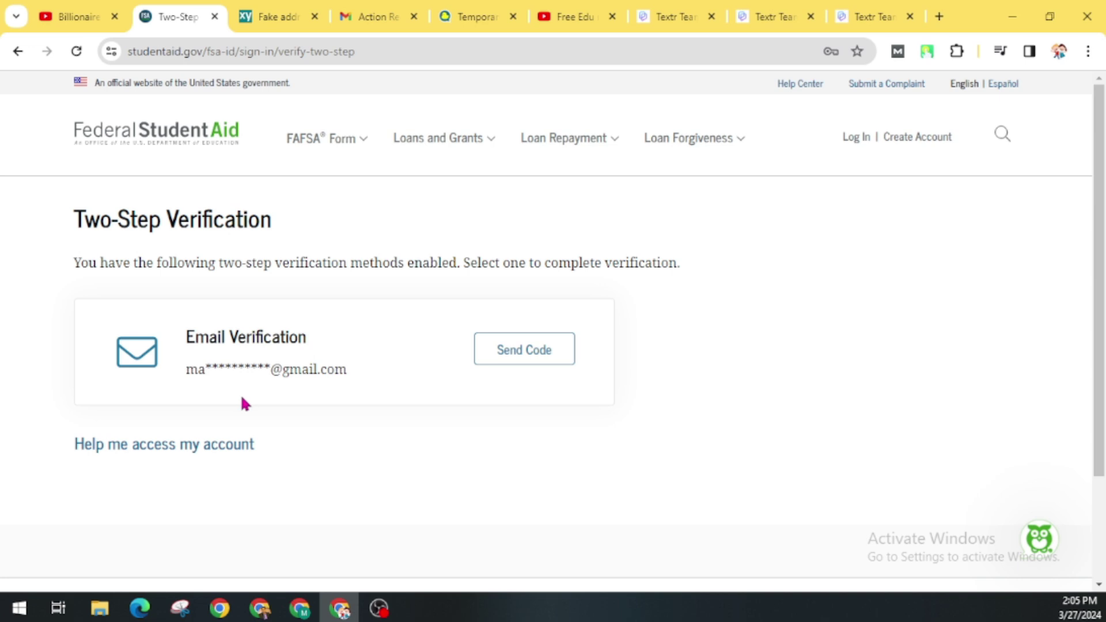
click(530, 358)
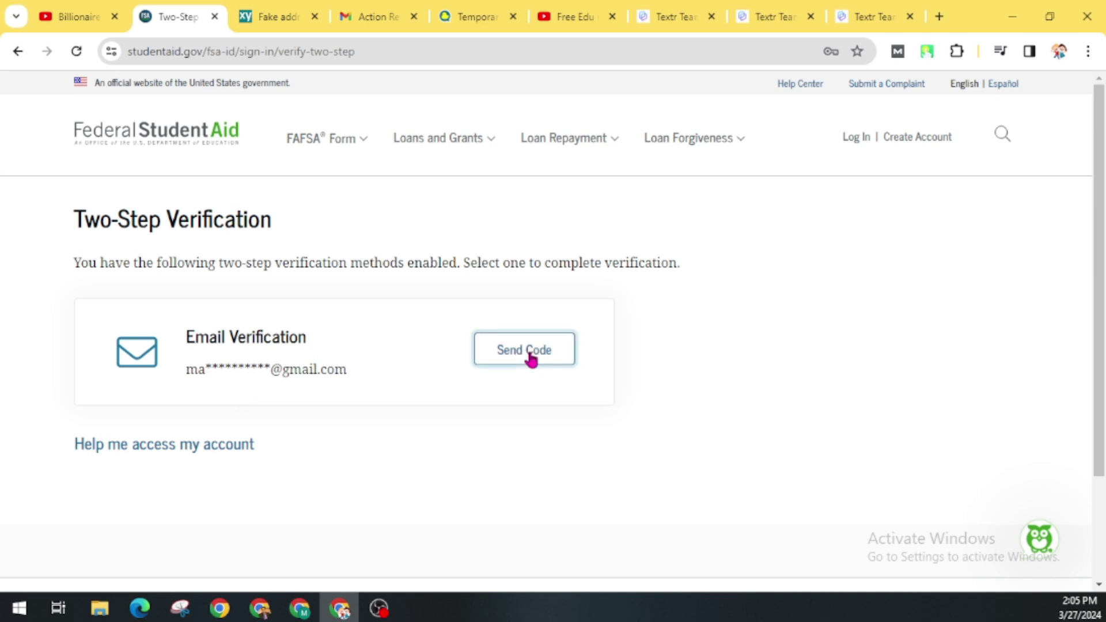
Get the new login code from Gmail, paste it into the secure code field, and submit.
click(263, 445)
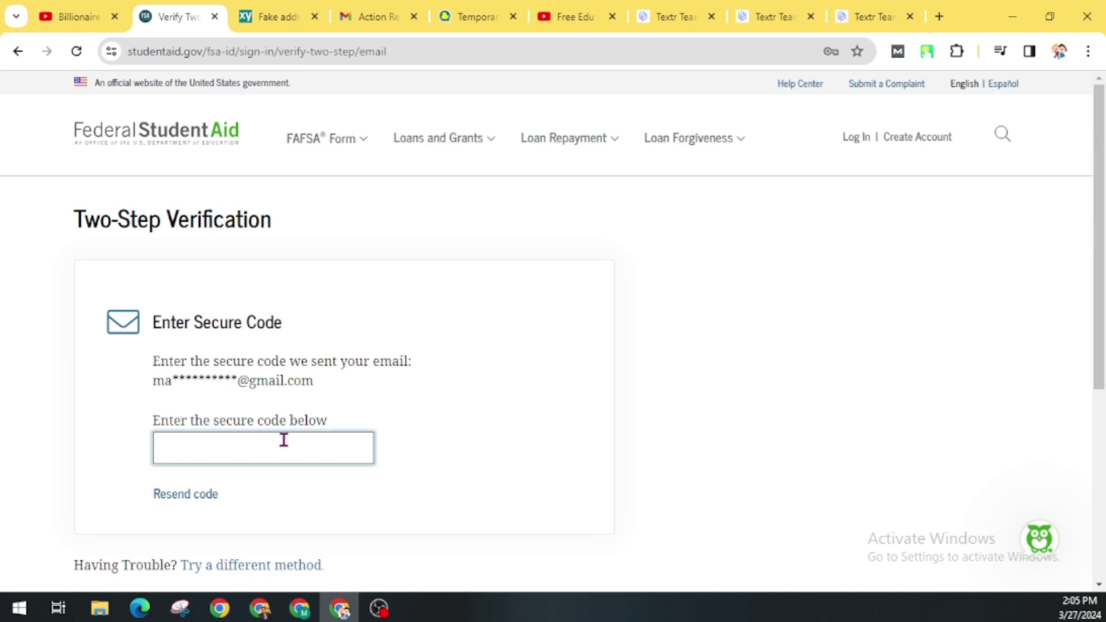
click(369, 8)
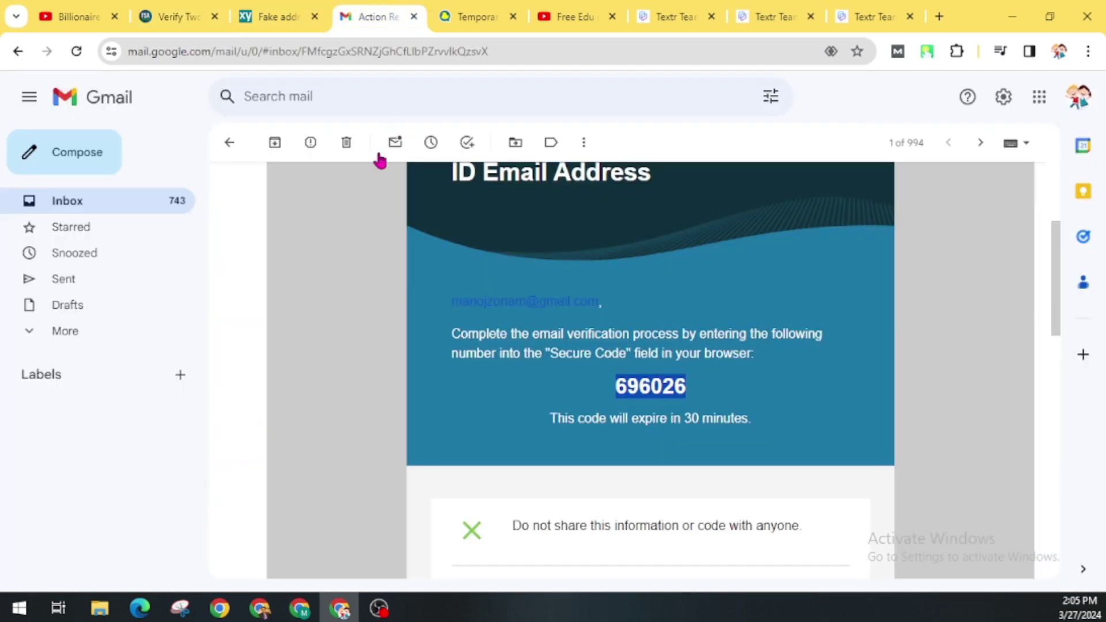
click(228, 142)
click(481, 224)
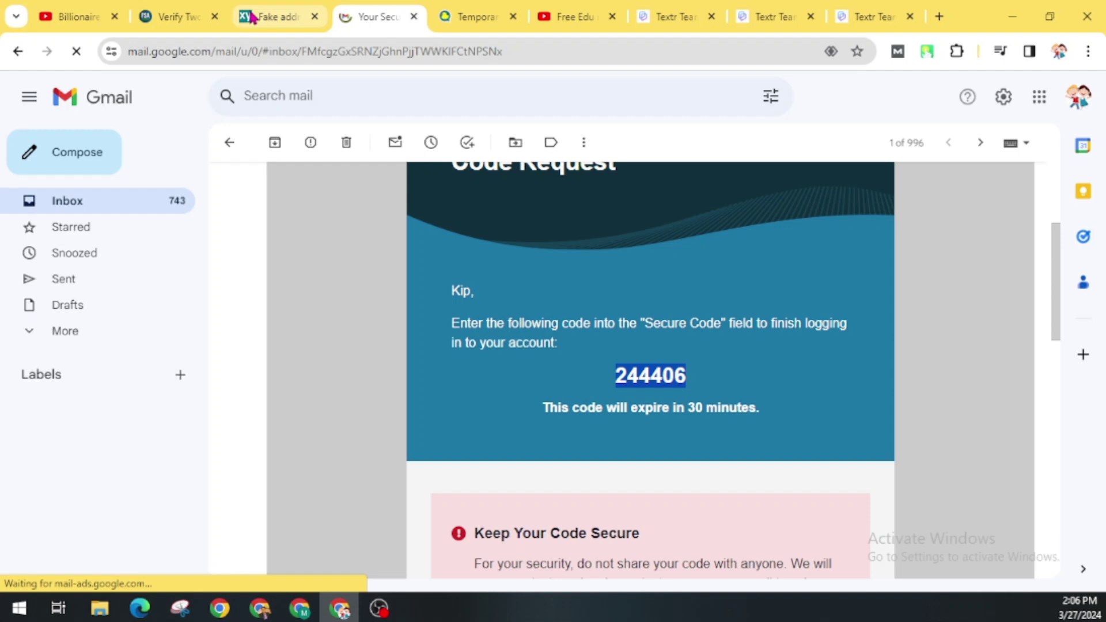
click(168, 17)
click(219, 340)
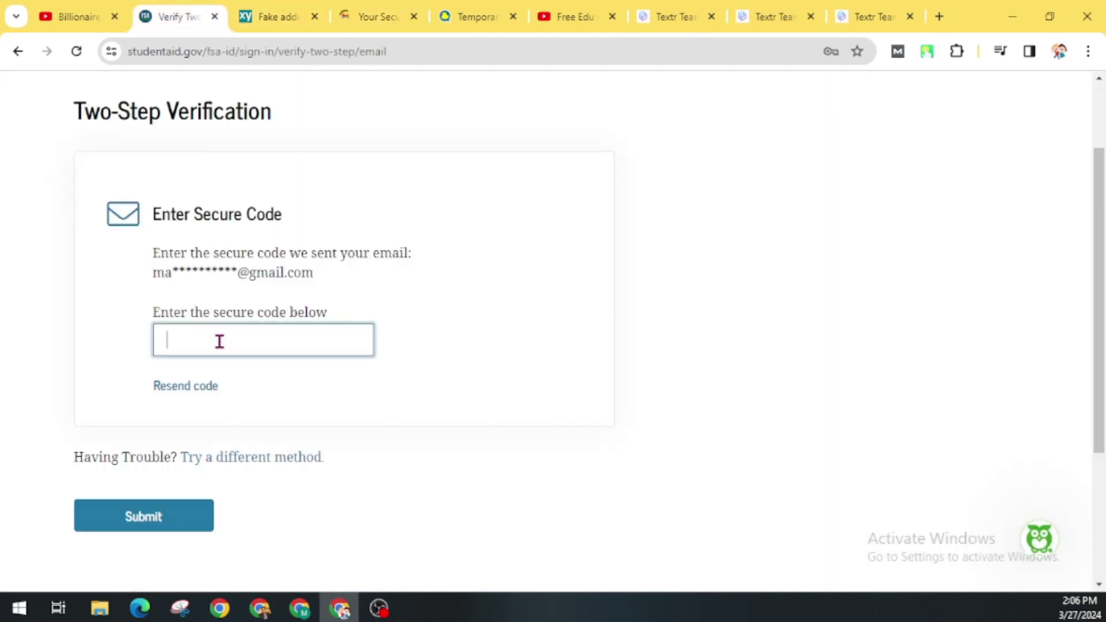
click(167, 519)
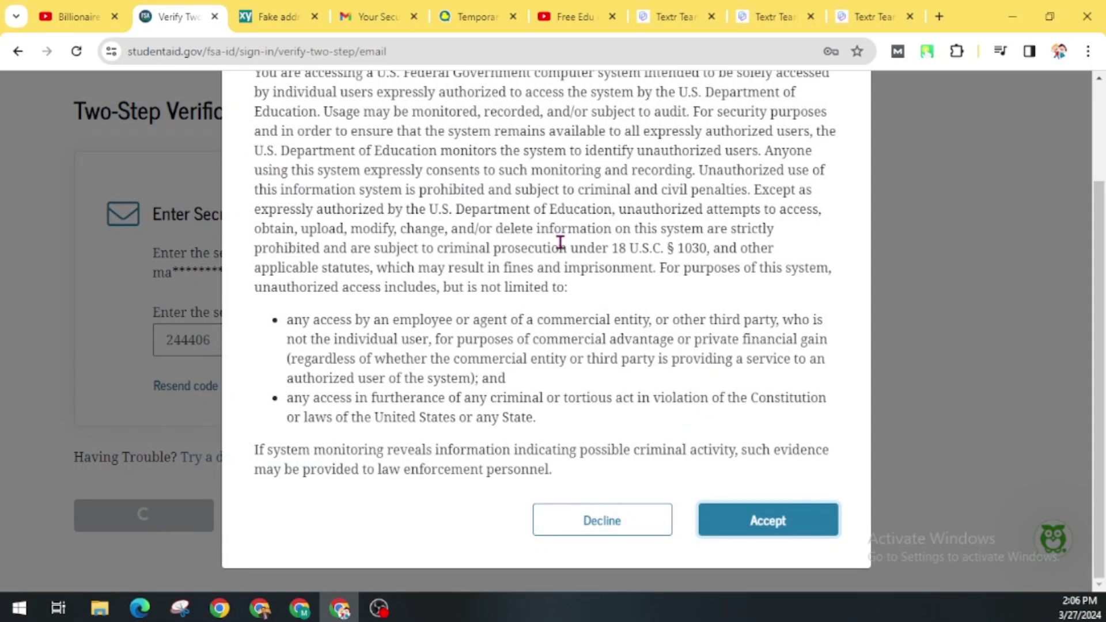
Read through the government system use warning and accept it.
scroll(560, 241, up, 3)
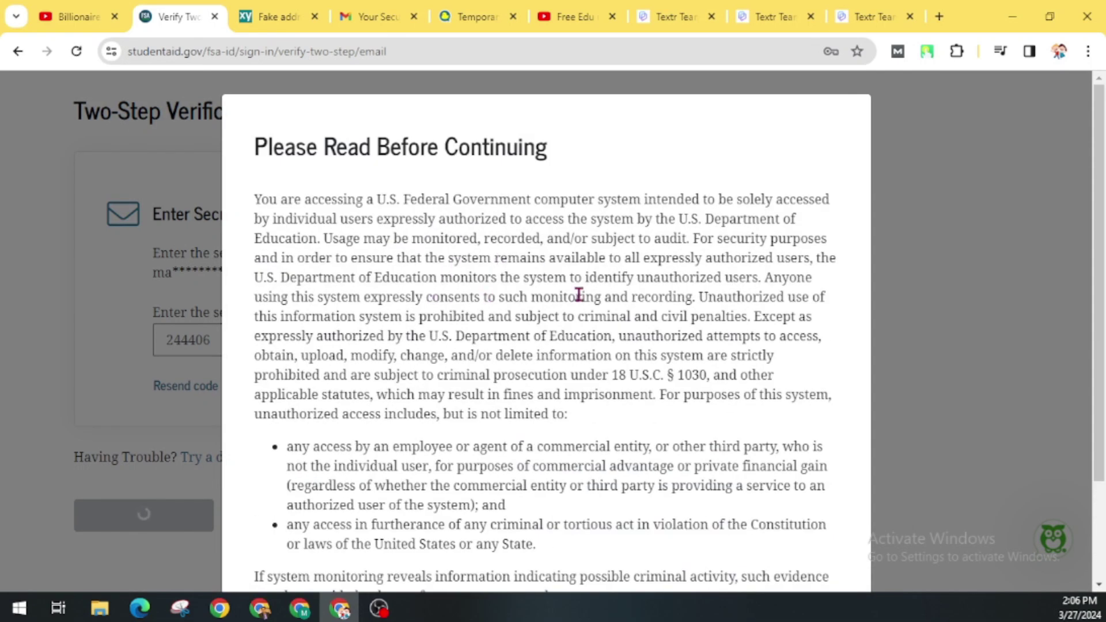
scroll(575, 309, down, 3)
scroll(575, 309, up, 3)
scroll(575, 309, down, 3)
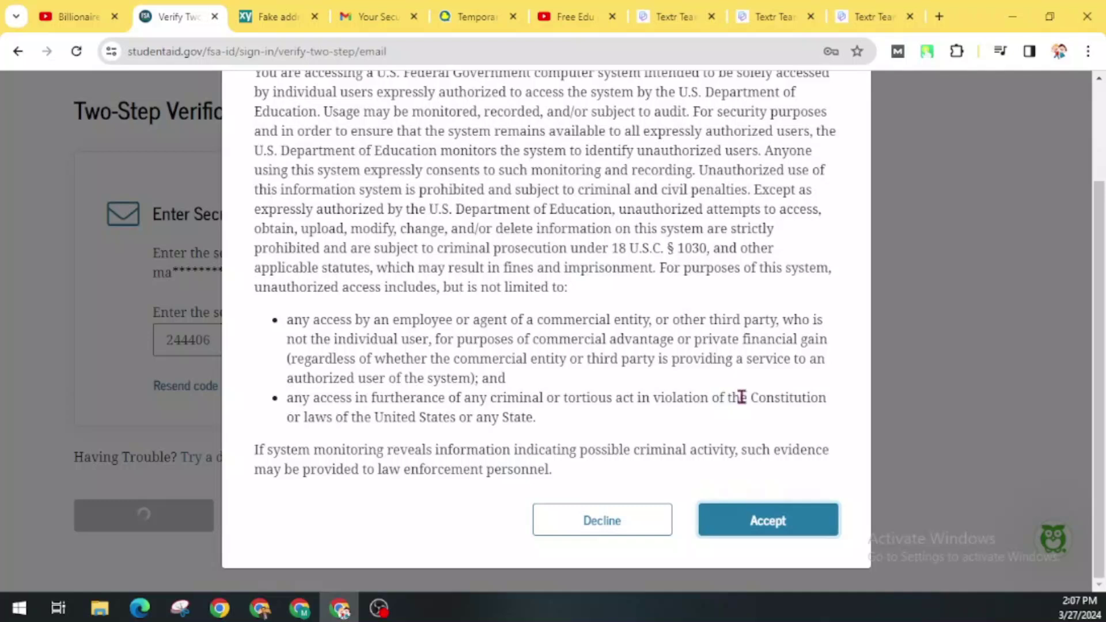
scroll(563, 420, up, 3)
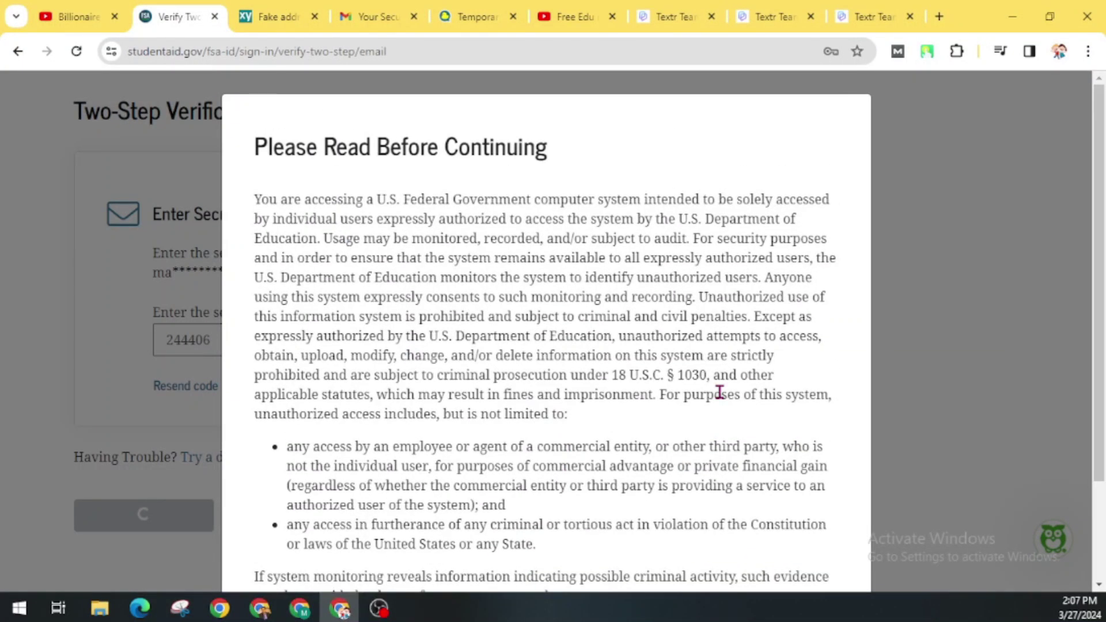
scroll(574, 392, down, 3)
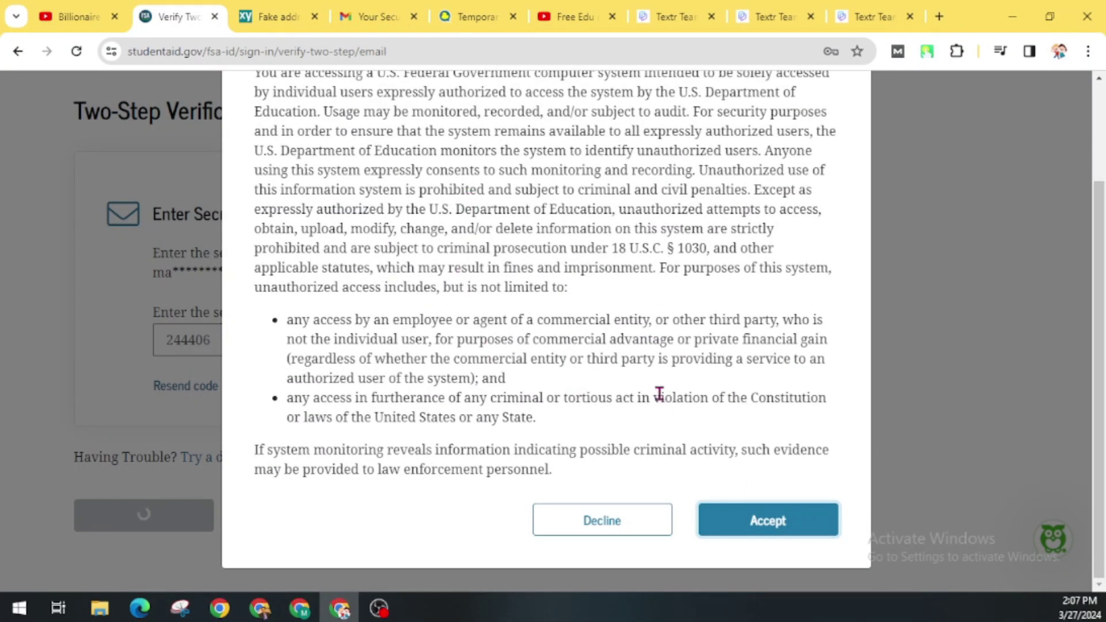
click(766, 532)
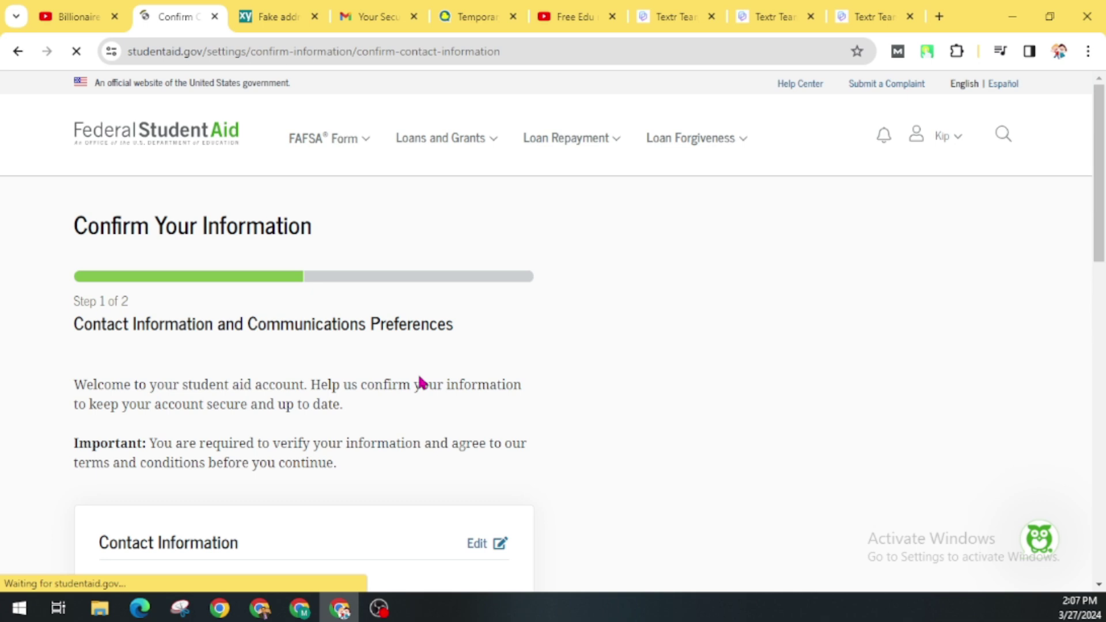
Accept Federal Student Aid's terms and conditions and continue to contact verification.
scroll(420, 381, down, 5)
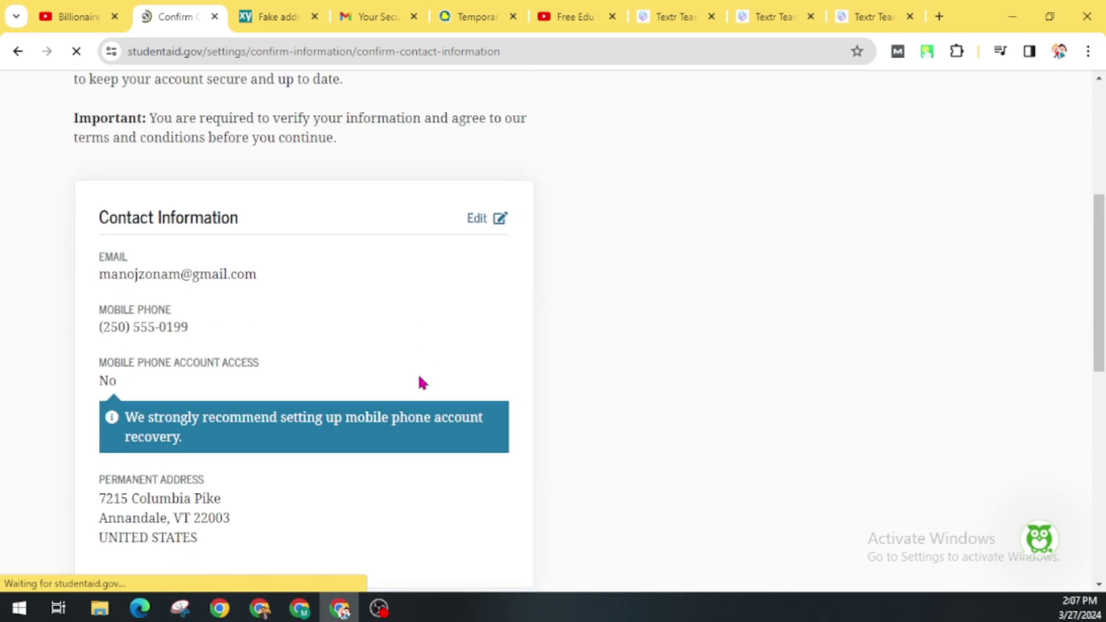
scroll(419, 377, down, 4)
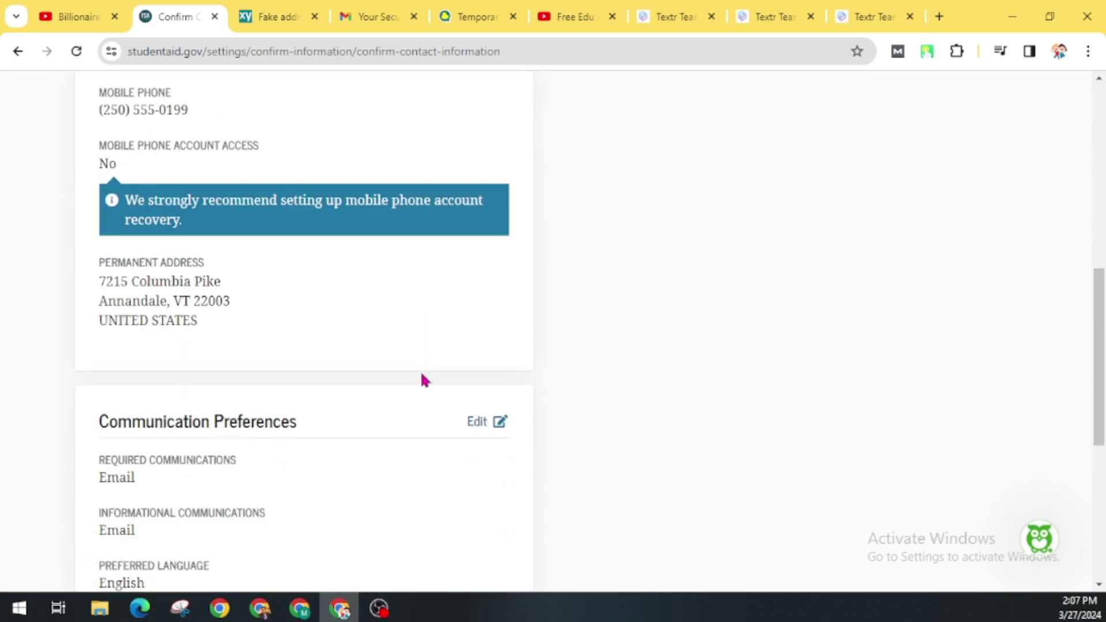
scroll(424, 380, down, 6)
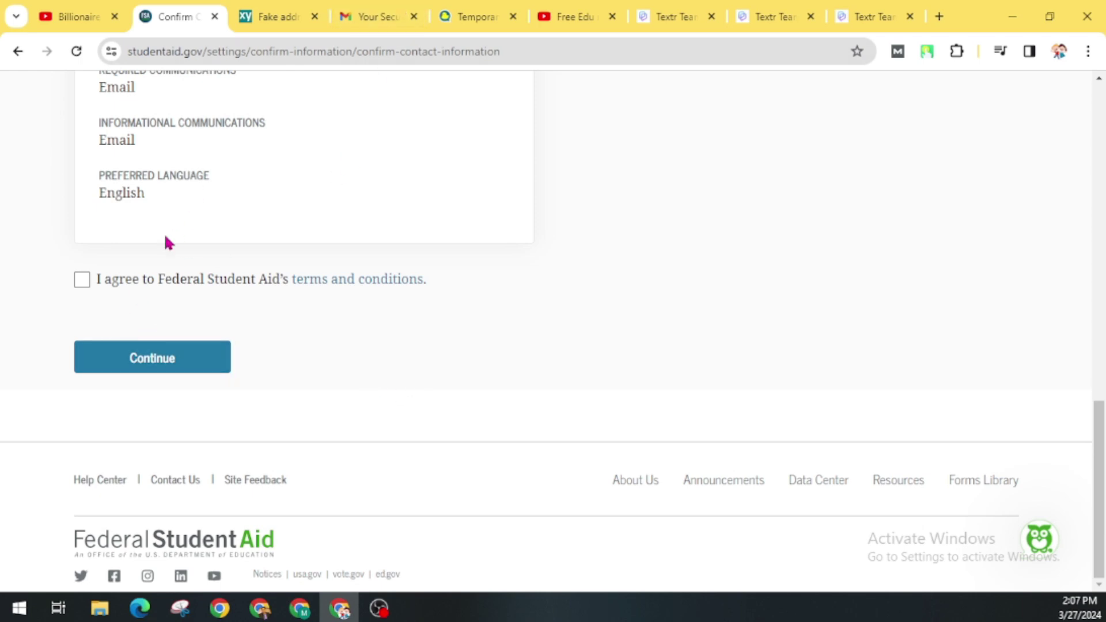
click(87, 282)
click(170, 358)
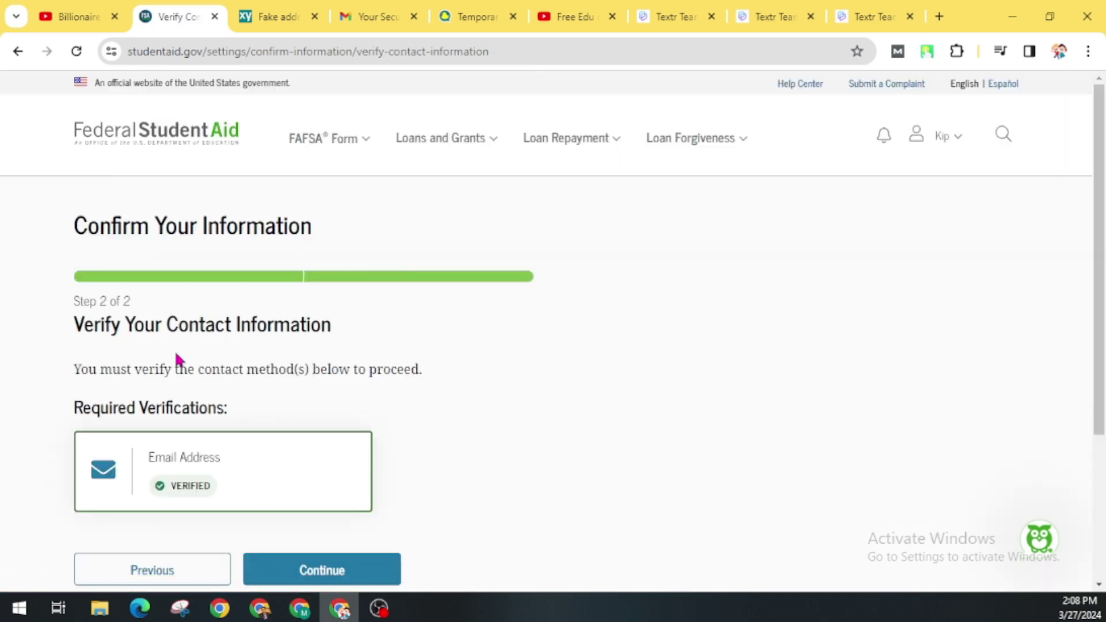
Confirm the contact information to open the dashboard, and close the Thank You welcome message.
scroll(230, 357, down, 3)
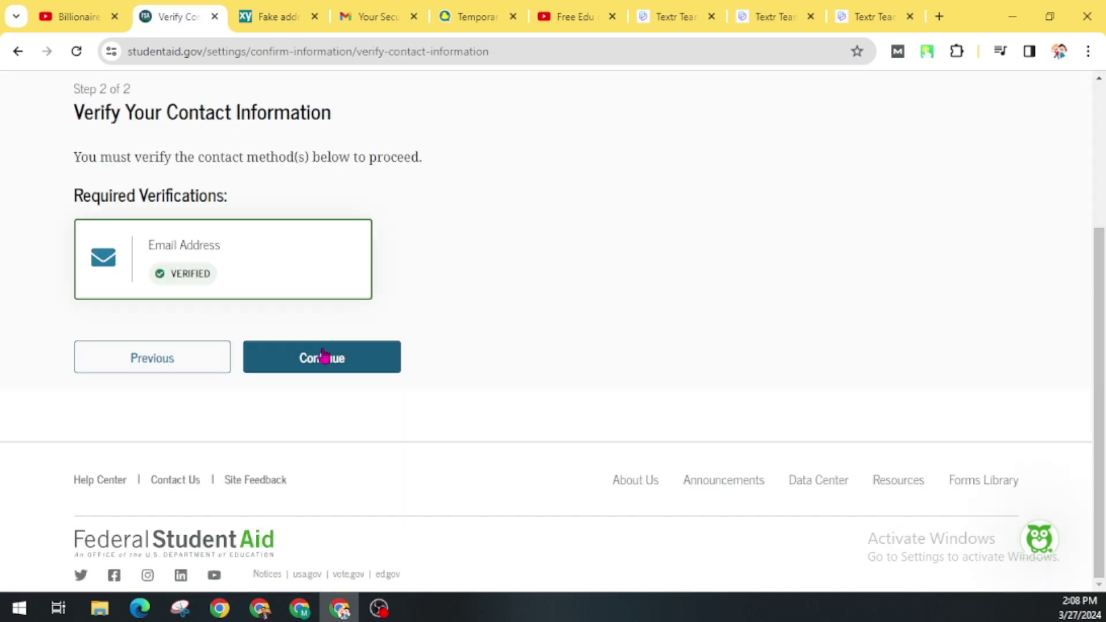
click(311, 367)
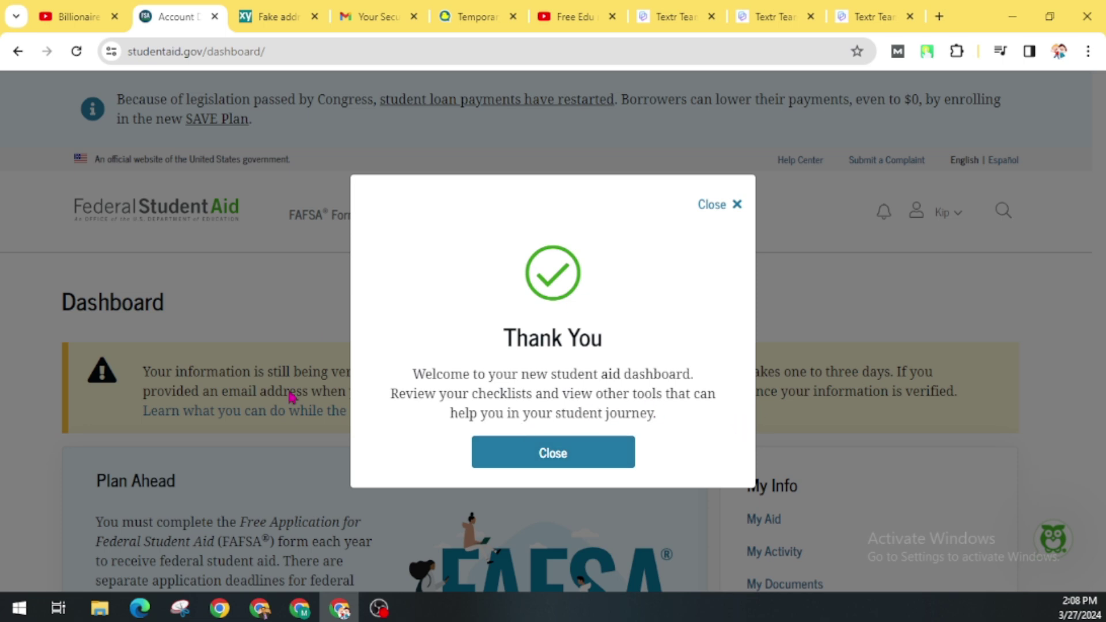
click(545, 455)
scroll(521, 425, down, 4)
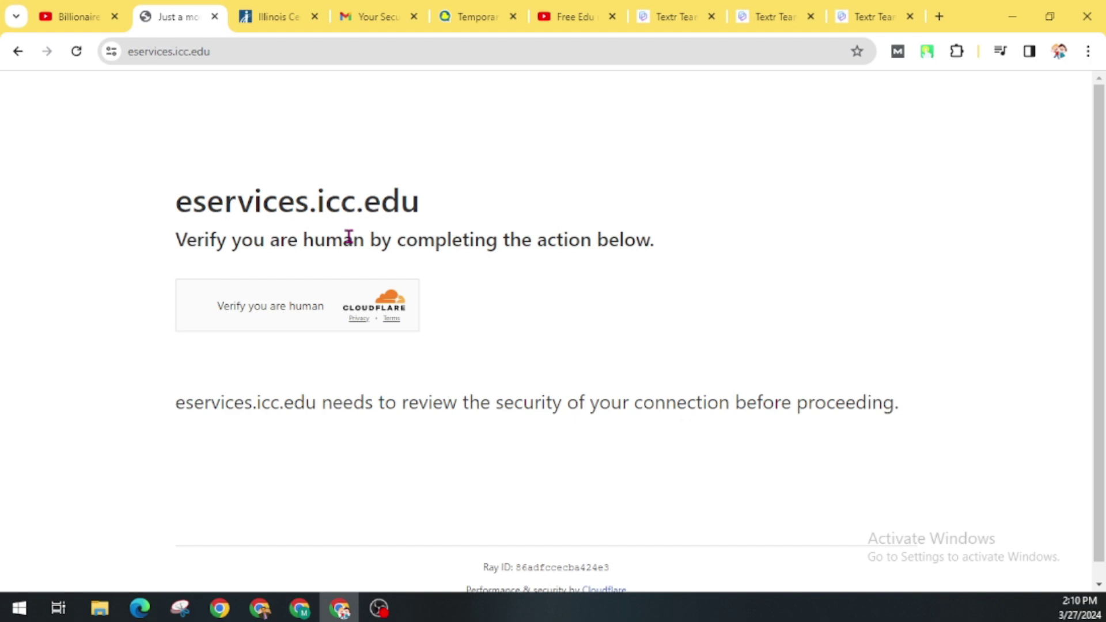
Pass the Cloudflare human check on eservices.icc.edu, then return to the Gmail inbox.
click(205, 313)
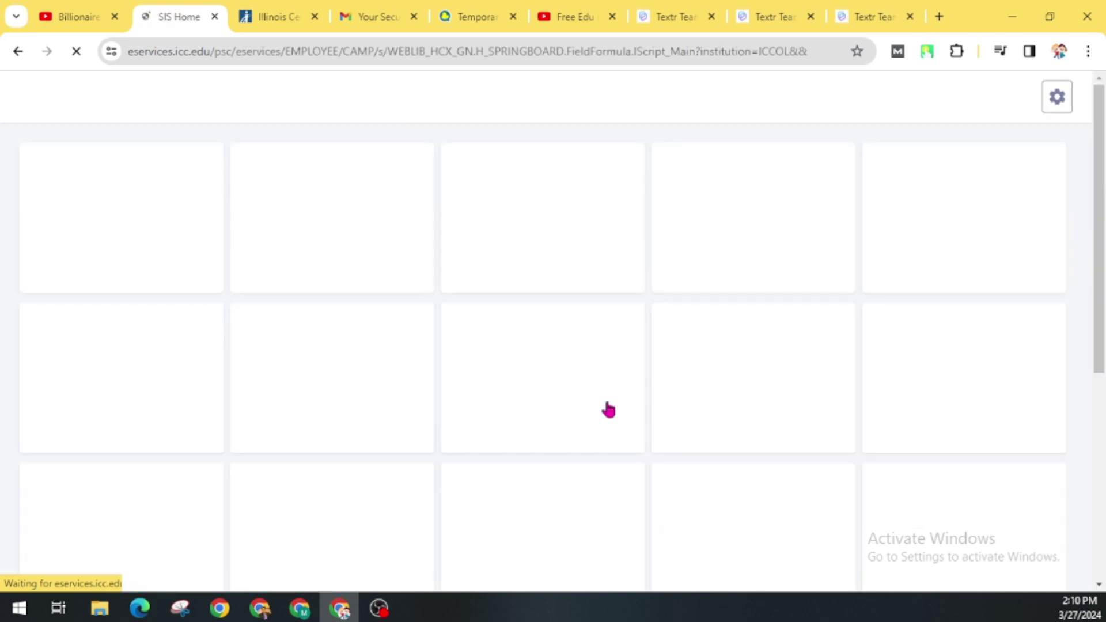
key(ctrl+4)
click(229, 142)
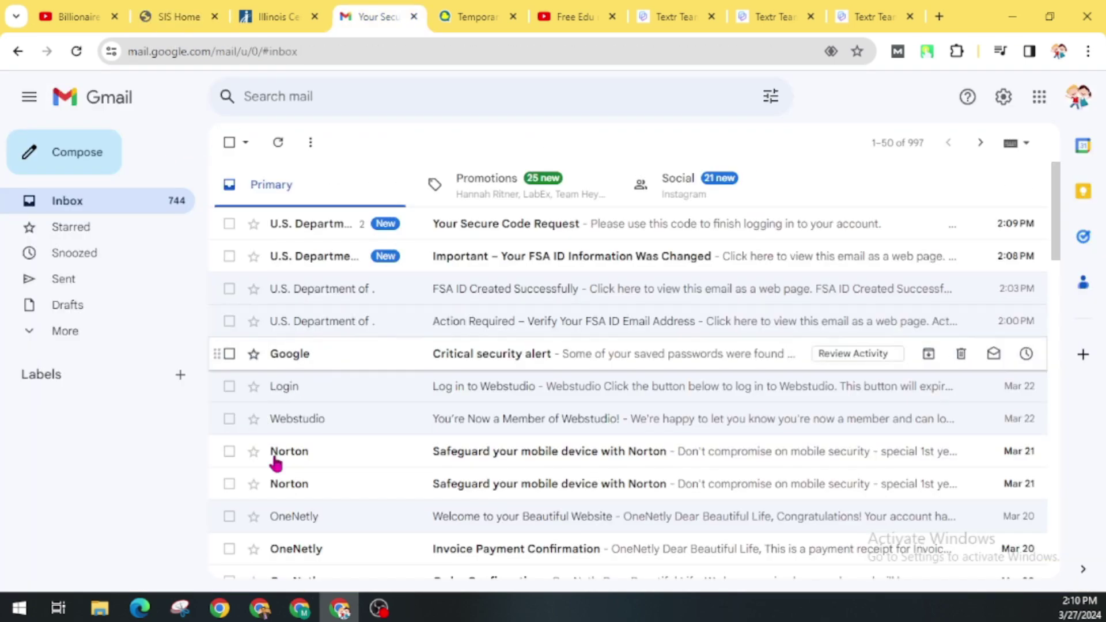
Read through the FSA ID Created Successfully email, then return to the SIS Home portal tab.
click(493, 303)
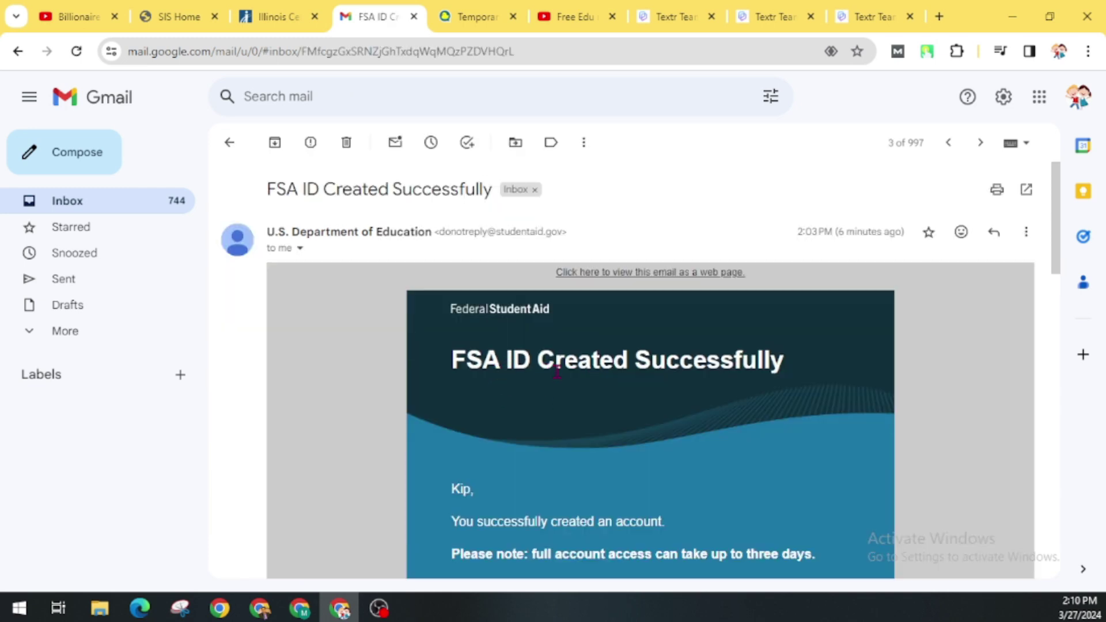
scroll(751, 444, down, 3)
scroll(751, 444, down, 3)
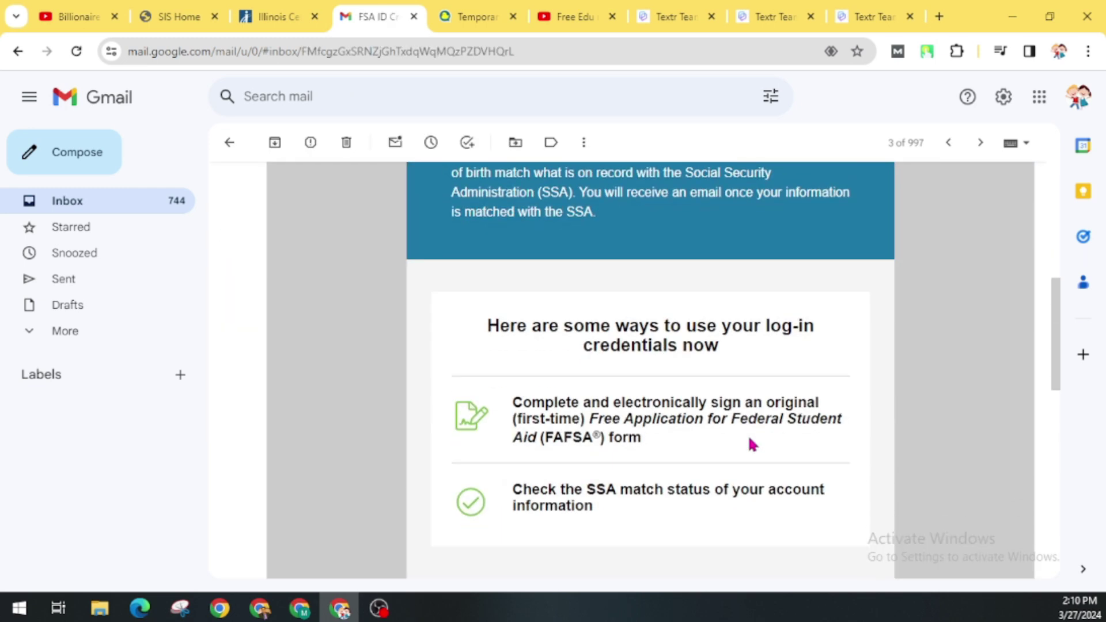
scroll(750, 444, up, 3)
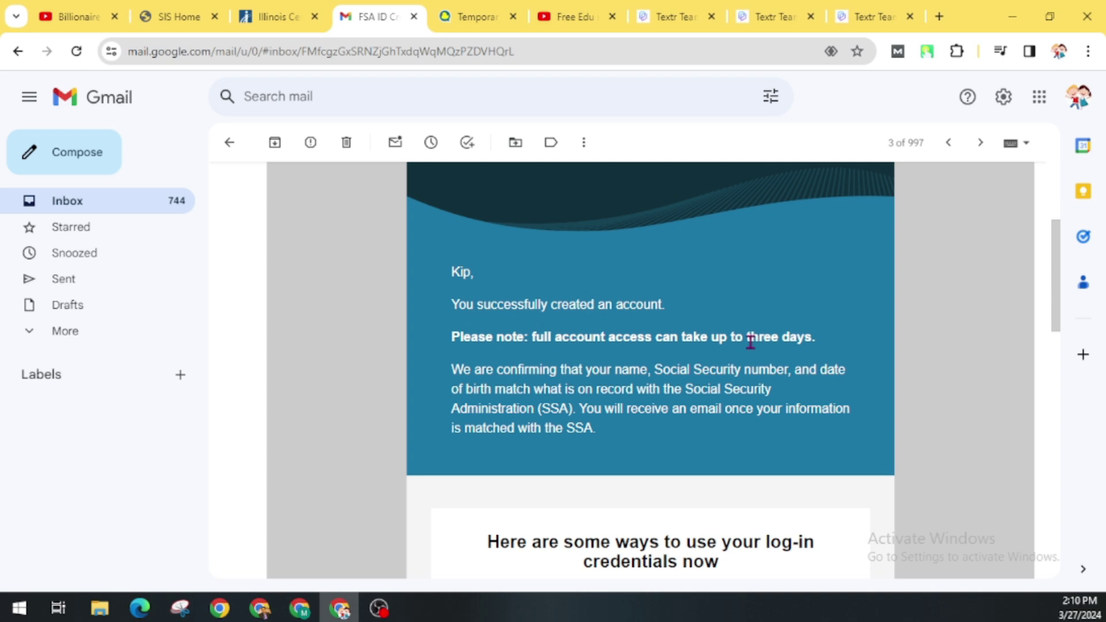
click(151, 17)
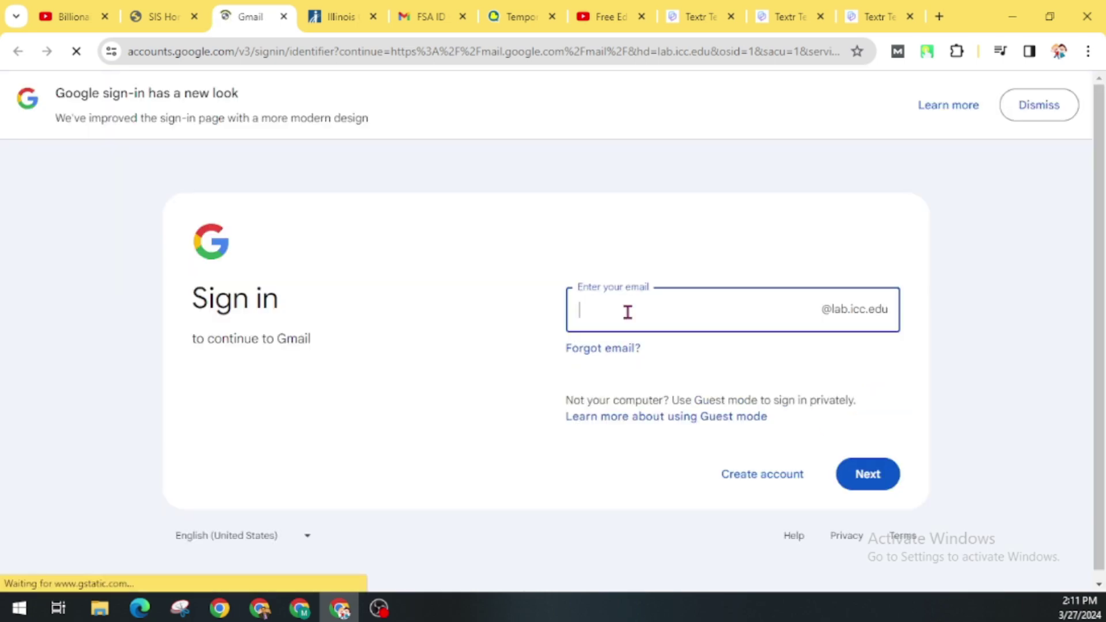
Dismiss the saved-email suggestions on the Google sign-in page and switch to the Billionaires Vision YouTube tab.
click(627, 312)
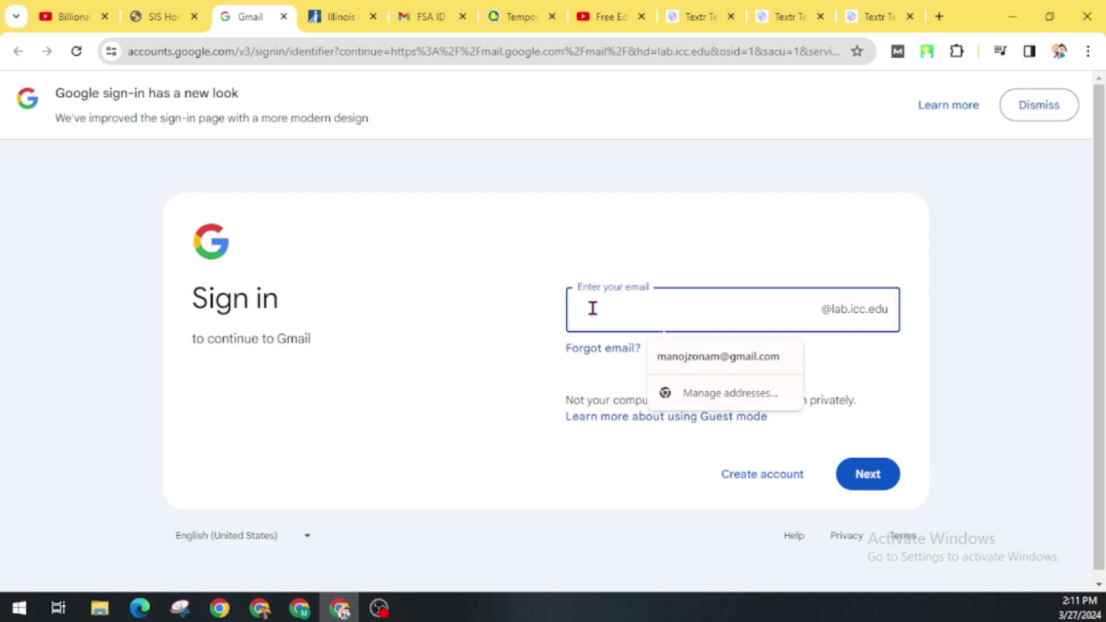
click(477, 369)
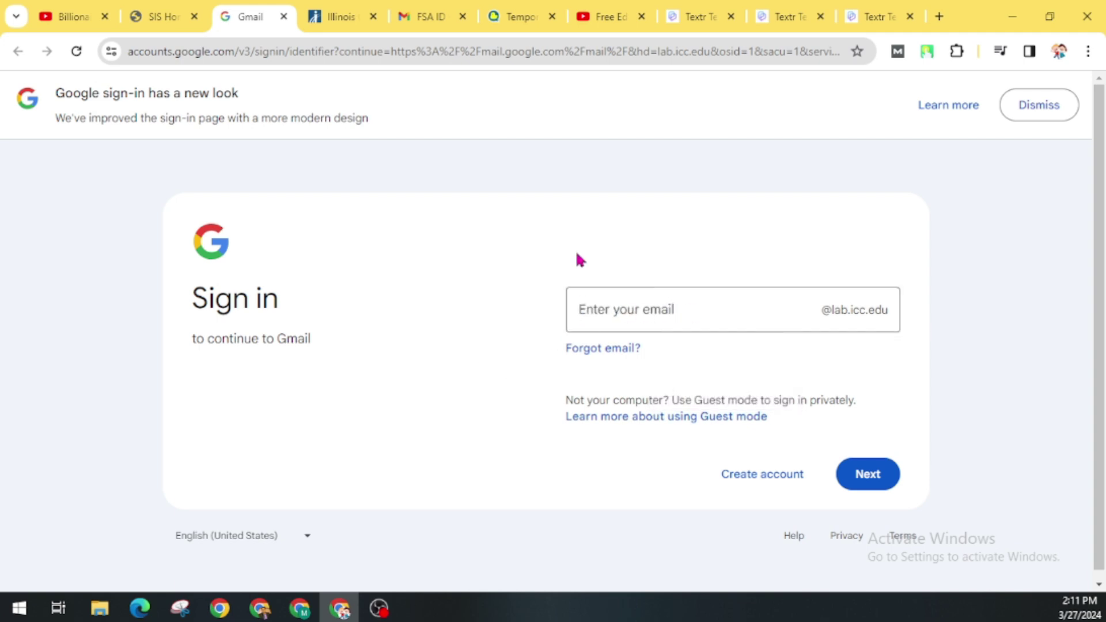
click(62, 16)
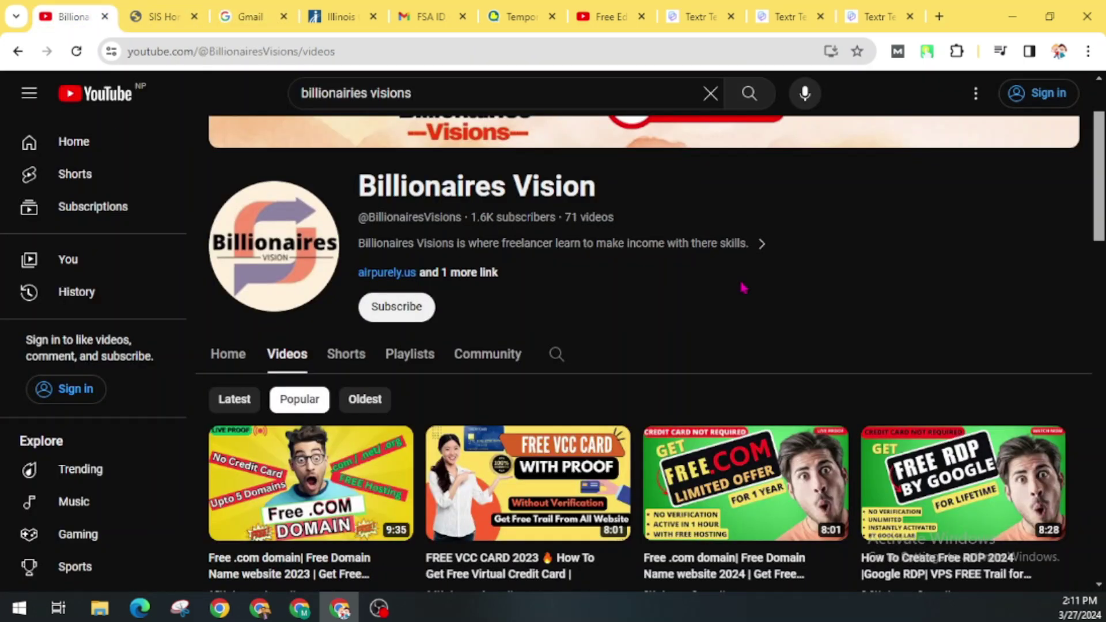
click(431, 17)
key(ctrl+1)
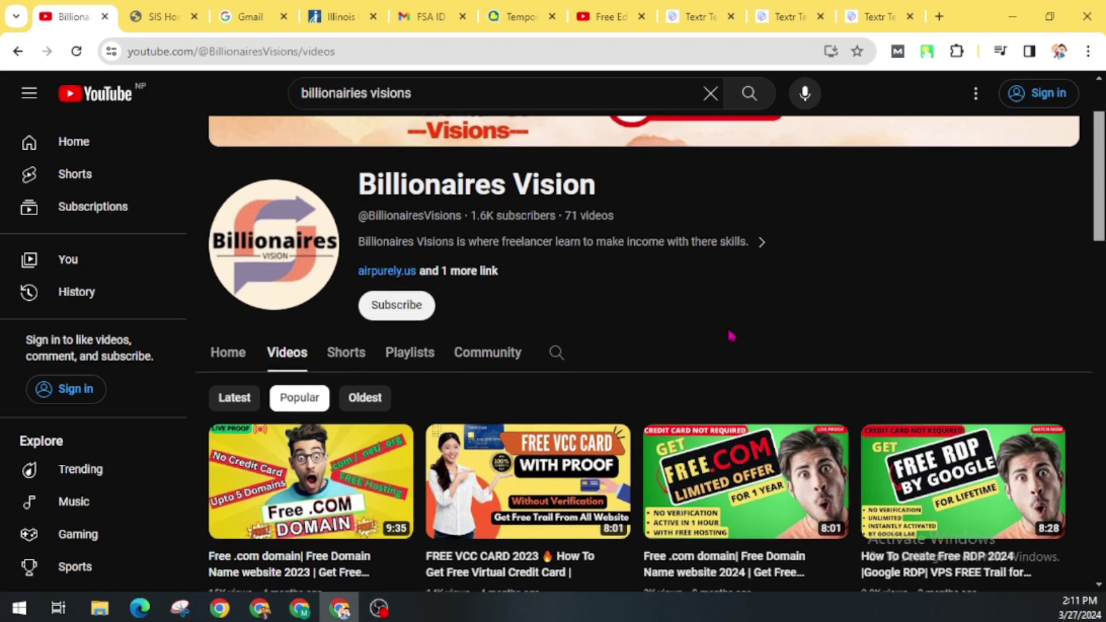
scroll(731, 336, down, 3)
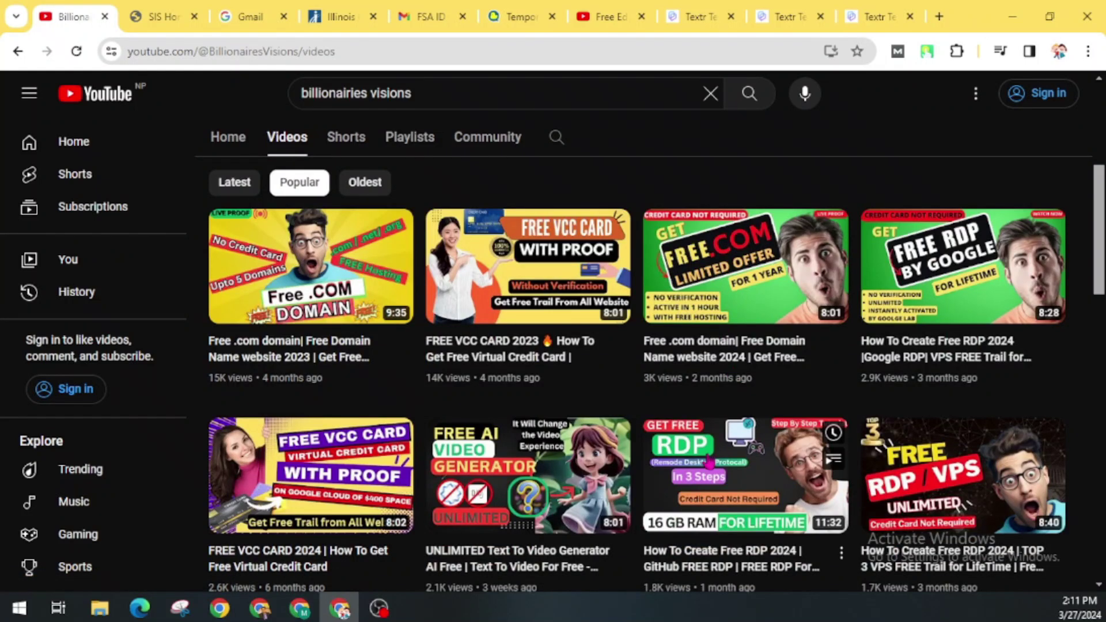
scroll(801, 464, down, 5)
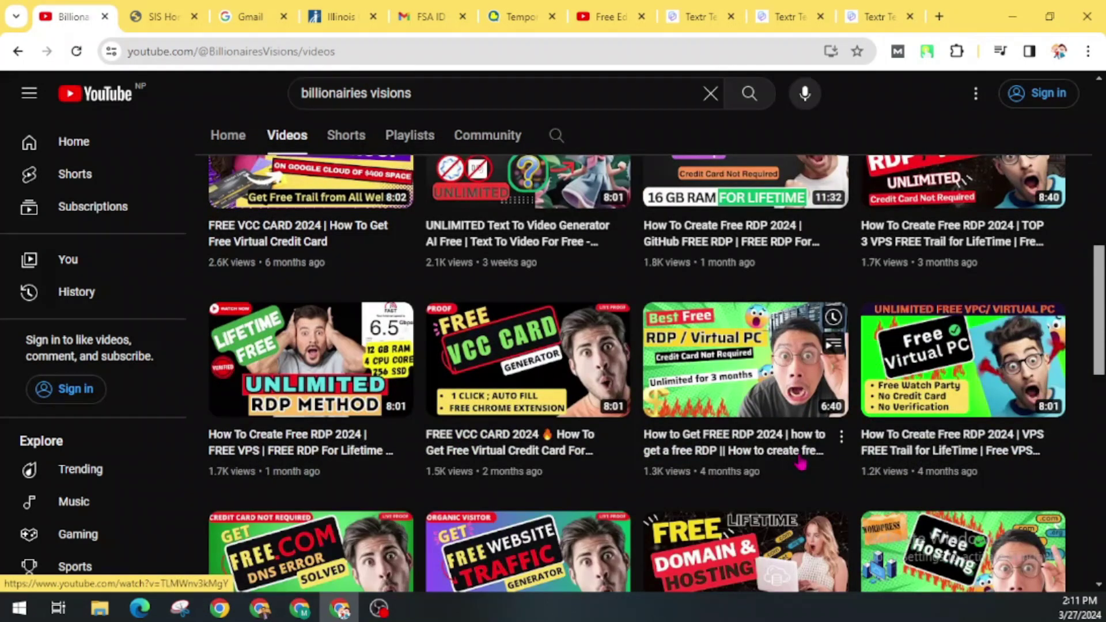
scroll(724, 411, up, 10)
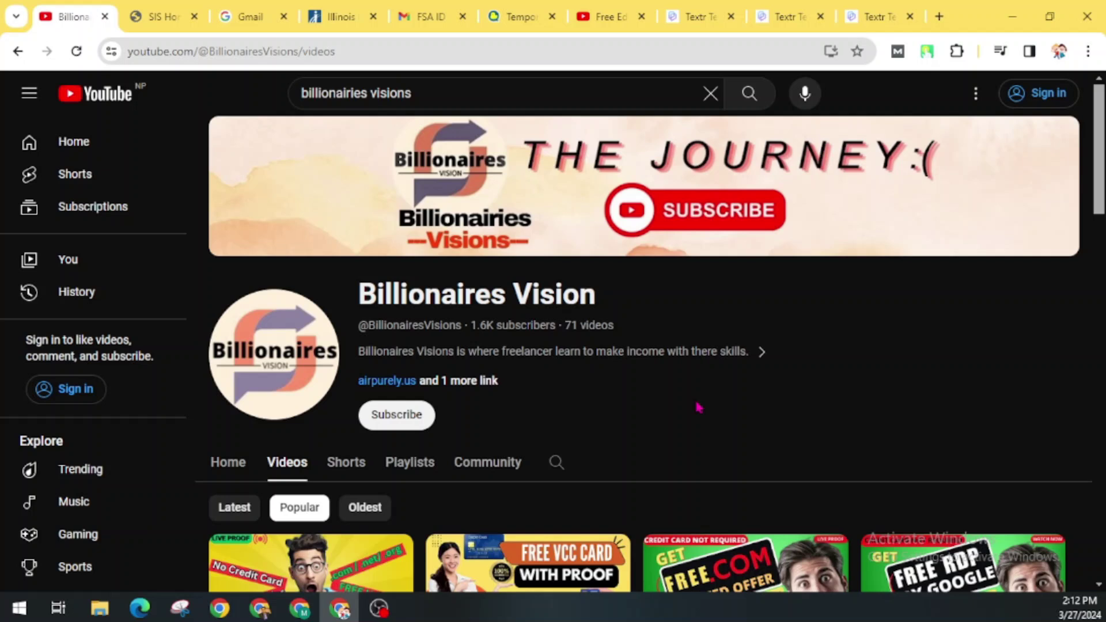